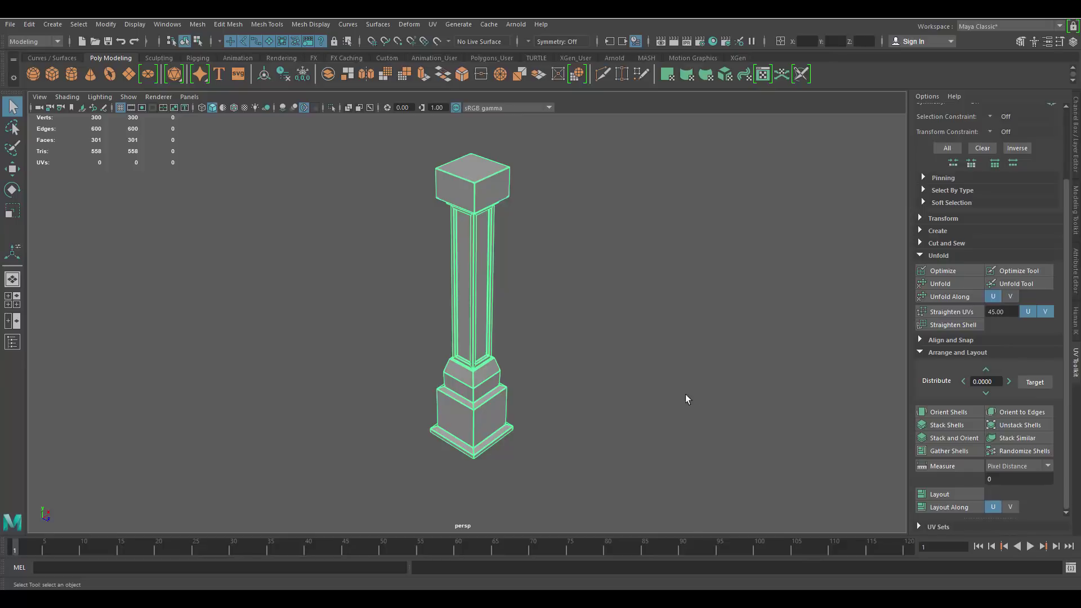
Step: Open the UV Editor and place it beside the column model
{"action": "left_click_drag", "start_coordinate": [604, 278], "coordinate": [517, 313], "text": "alt"}
{"action": "right_click_drag", "start_coordinate": [497, 308], "coordinate": [535, 333], "text": "alt"}
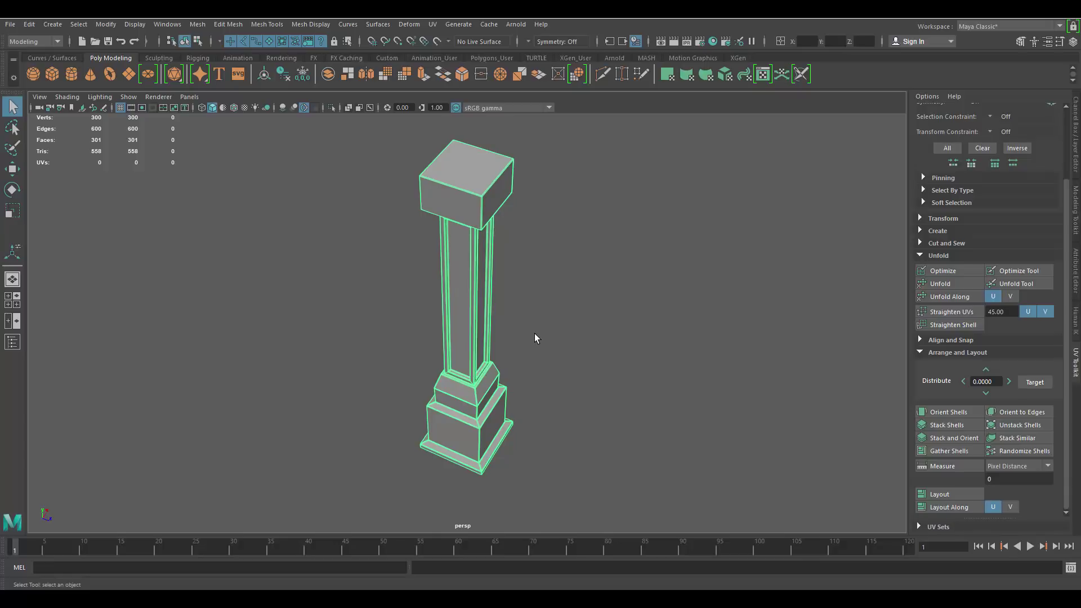
{"action": "right_click_drag", "start_coordinate": [524, 197], "coordinate": [553, 279], "text": "alt"}
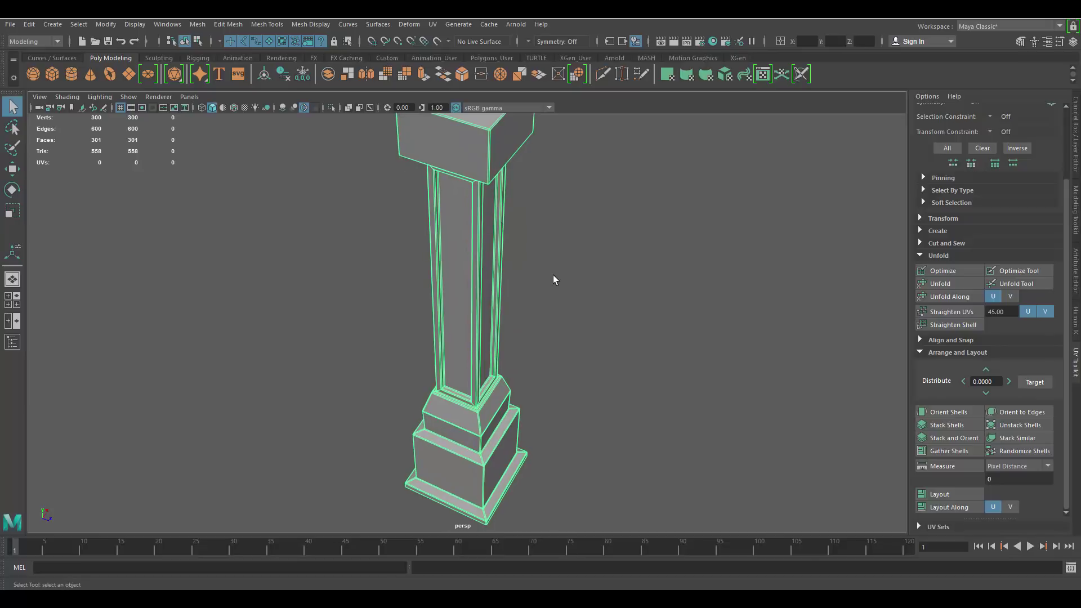
{"action": "left_click_drag", "start_coordinate": [560, 276], "coordinate": [555, 303], "text": "alt"}
{"action": "right_click_drag", "start_coordinate": [555, 302], "coordinate": [447, 287], "text": "alt"}
{"action": "middle_click_drag", "start_coordinate": [447, 287], "coordinate": [434, 229], "text": "alt"}
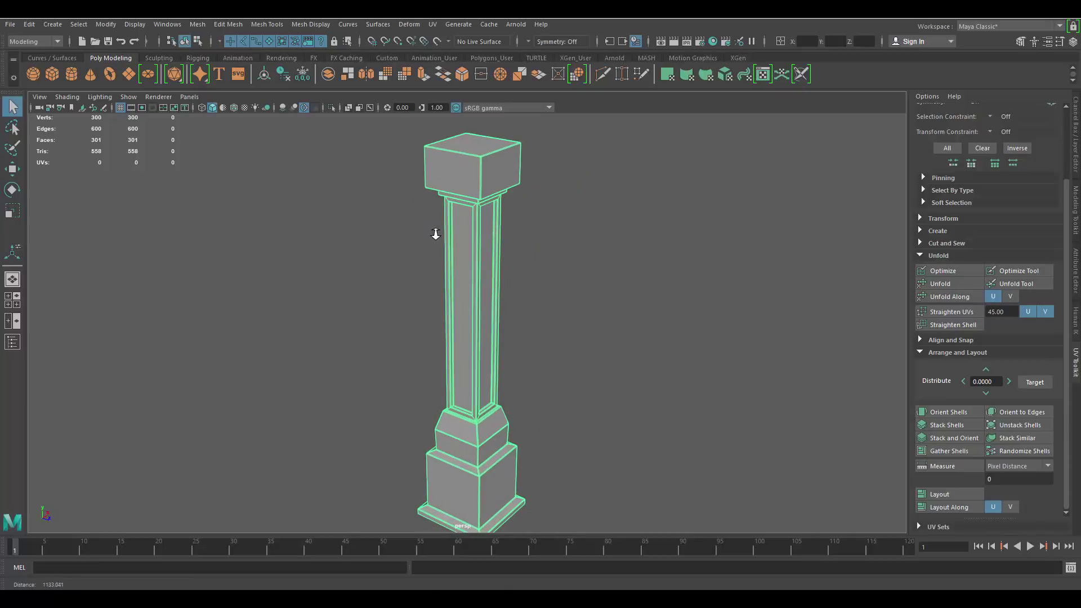
{"action": "left_click", "coordinate": [763, 75]}
{"action": "left_click_drag", "start_coordinate": [629, 133], "coordinate": [795, 116]}
{"action": "scroll", "coordinate": [716, 249], "scroll_direction": "up", "scroll_amount": 3}
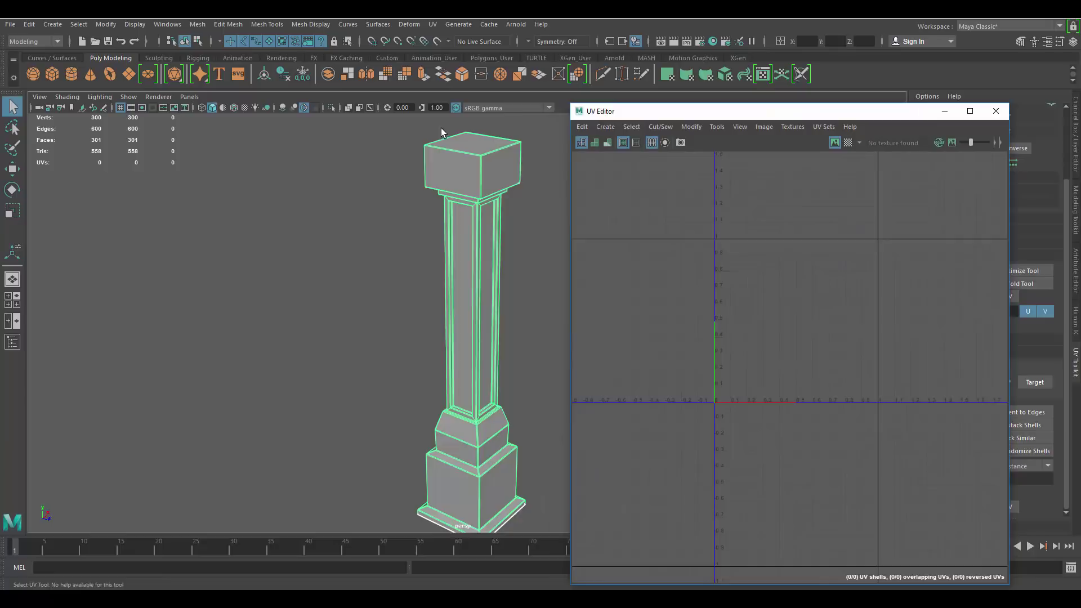
{"action": "middle_click_drag", "start_coordinate": [432, 124], "coordinate": [361, 123], "text": "alt"}
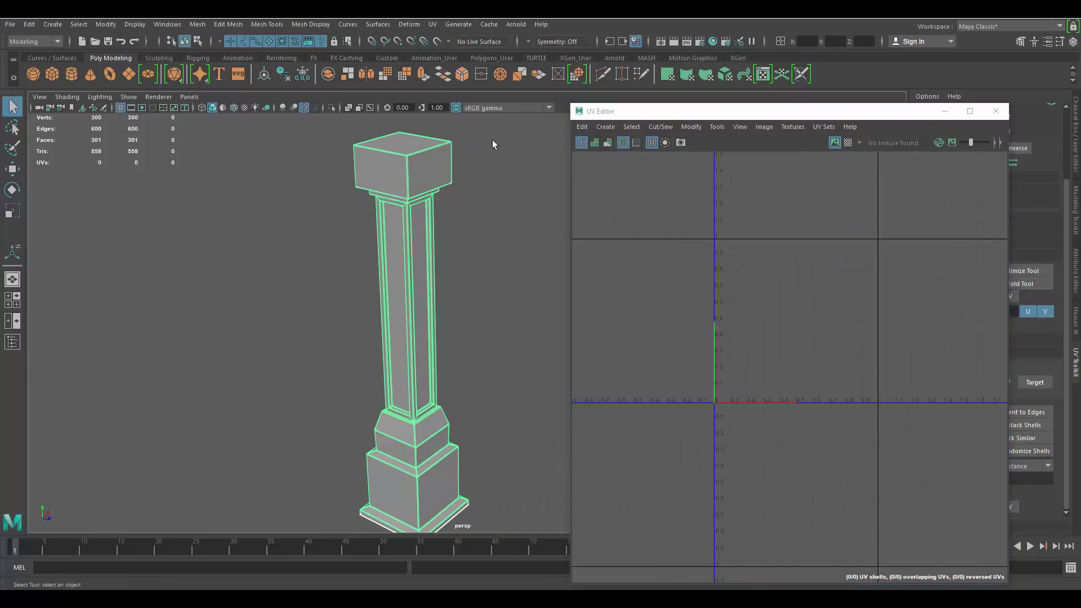
Step: Try an automatic UV projection on the whole column
{"action": "left_click", "coordinate": [729, 81]}
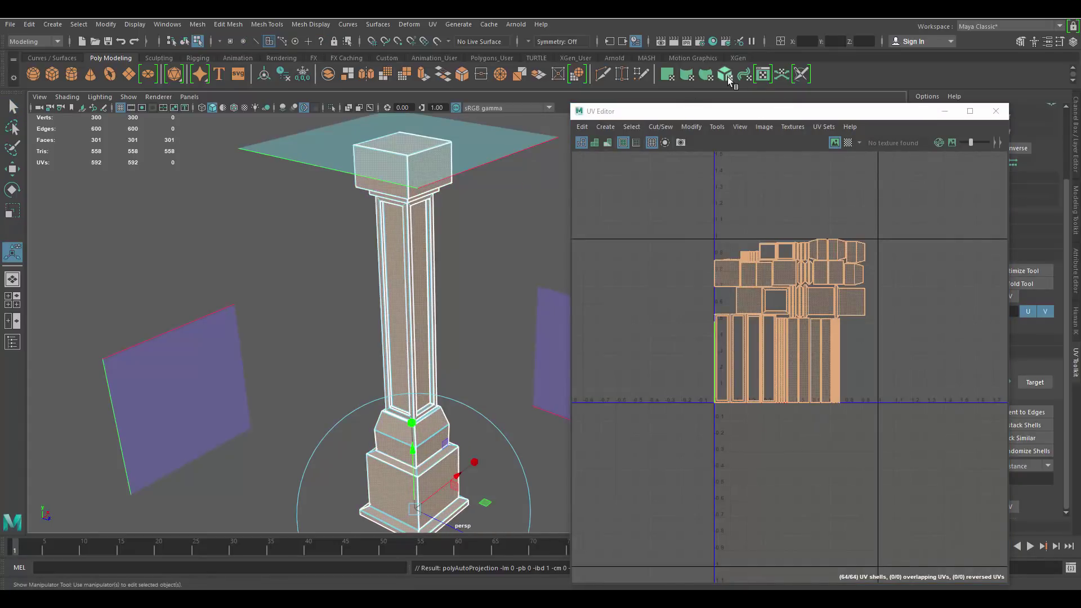
{"action": "scroll", "coordinate": [851, 241], "scroll_direction": "up", "scroll_amount": 3}
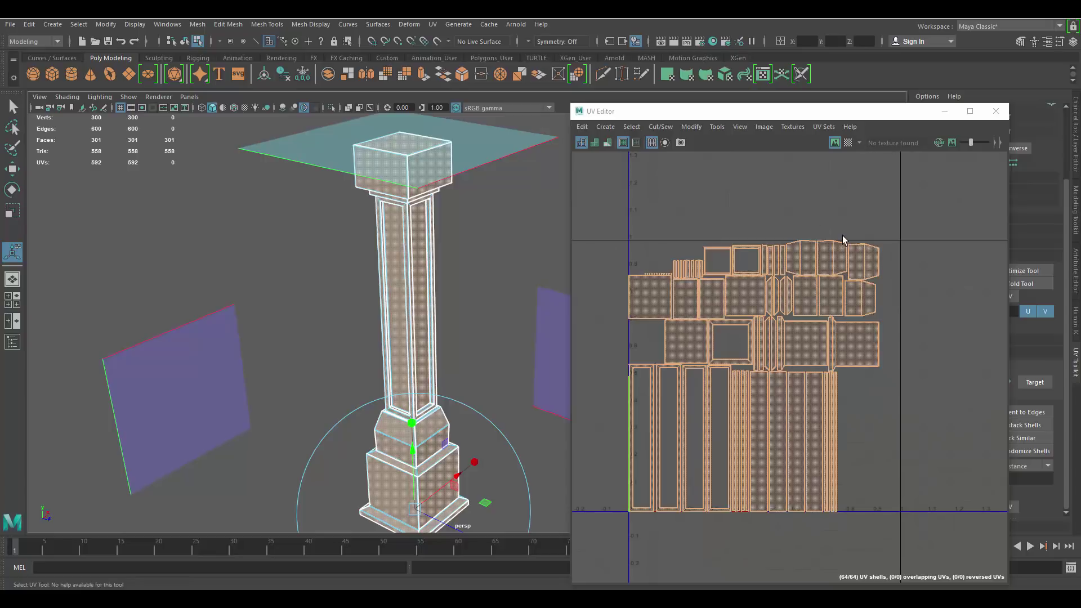
{"action": "right_click_drag", "start_coordinate": [397, 214], "coordinate": [408, 199]}
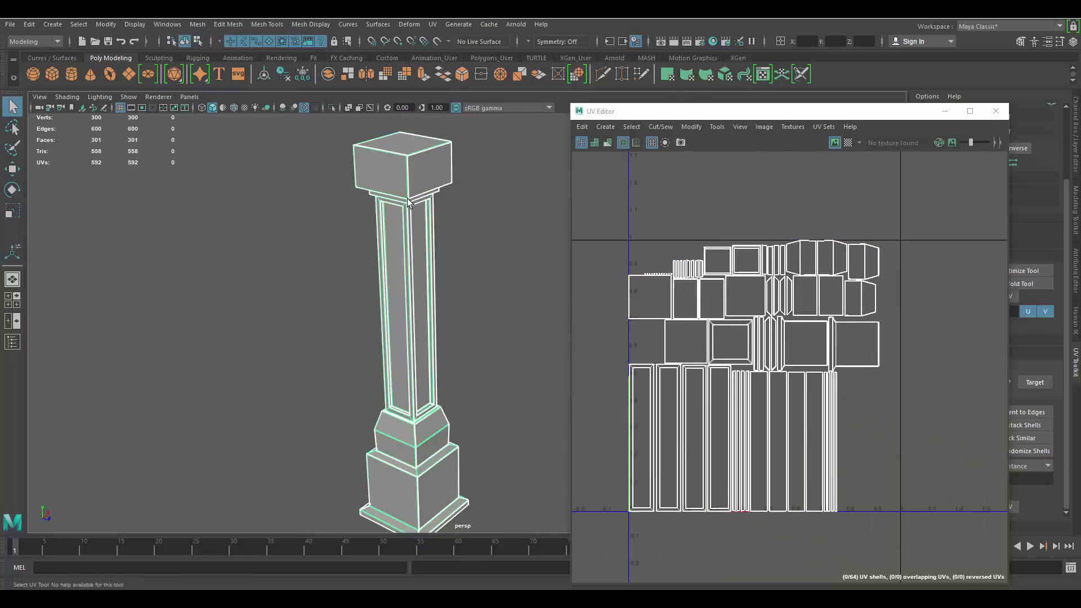
Step: Project the whole column's UVs with planar mapping
{"action": "left_click", "coordinate": [672, 80]}
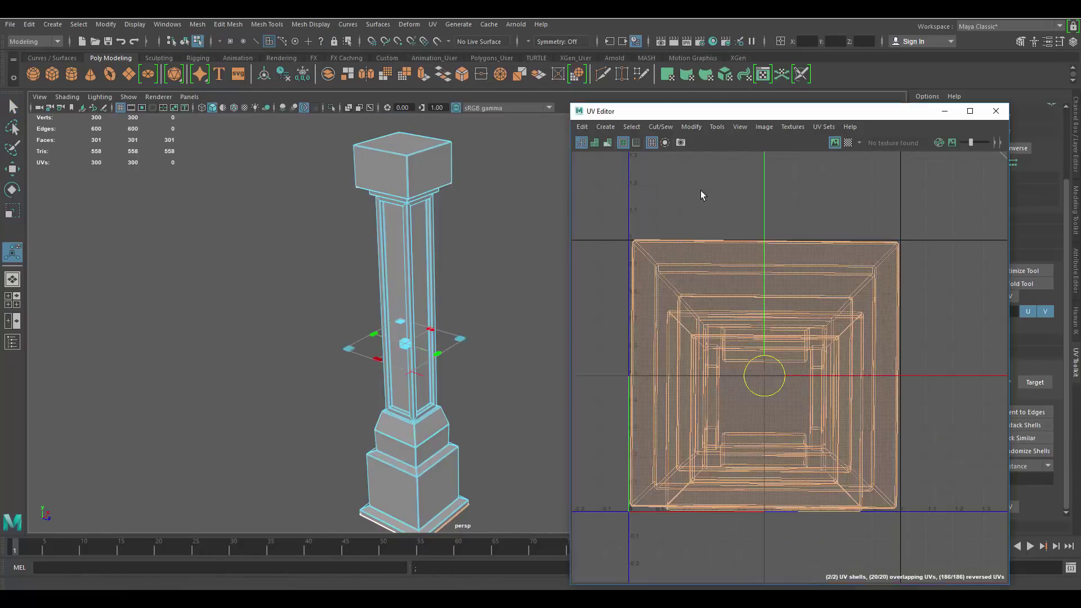
{"action": "right_click_drag", "start_coordinate": [393, 246], "coordinate": [438, 267], "text": "alt"}
{"action": "middle_click_drag", "start_coordinate": [438, 267], "coordinate": [441, 274], "text": "alt"}
{"action": "mouse_move", "coordinate": [441, 275]}
{"action": "left_mouse_down", "text": "alt"}
{"action": "mouse_move", "coordinate": [430, 302]}
{"action": "mouse_move", "coordinate": [428, 235]}
{"action": "mouse_move", "coordinate": [476, 190]}
{"action": "mouse_move", "coordinate": [543, 246]}
{"action": "mouse_move", "coordinate": [429, 172]}
{"action": "mouse_move", "coordinate": [454, 208]}
{"action": "mouse_move", "coordinate": [466, 261]}
{"action": "mouse_move", "coordinate": [449, 271]}
{"action": "left_mouse_up", "text": "alt"}
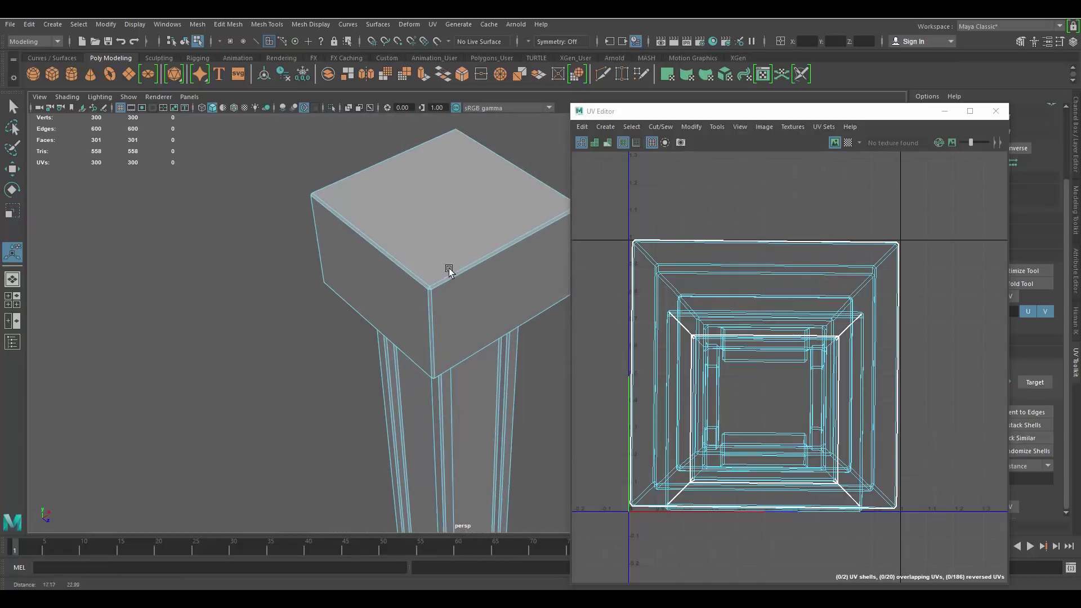
Step: Select the edge loop around the upper rim of the column's cap and cut the UVs along it
{"action": "right_click_drag", "start_coordinate": [448, 271], "coordinate": [411, 272], "text": "alt"}
{"action": "left_click_drag", "start_coordinate": [410, 273], "coordinate": [445, 216], "text": "alt"}
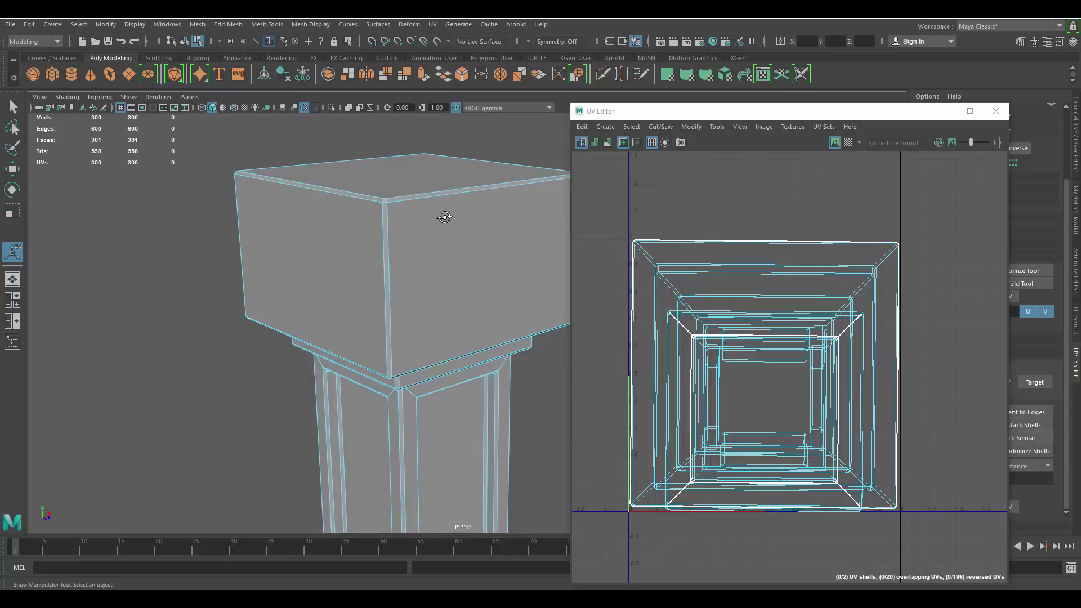
{"action": "left_click_drag", "start_coordinate": [444, 217], "coordinate": [420, 211], "text": "alt"}
{"action": "right_click_drag", "start_coordinate": [396, 180], "coordinate": [396, 150]}
{"action": "double_click", "coordinate": [425, 302]}
{"action": "left_click_drag", "start_coordinate": [427, 309], "coordinate": [393, 238], "text": "alt"}
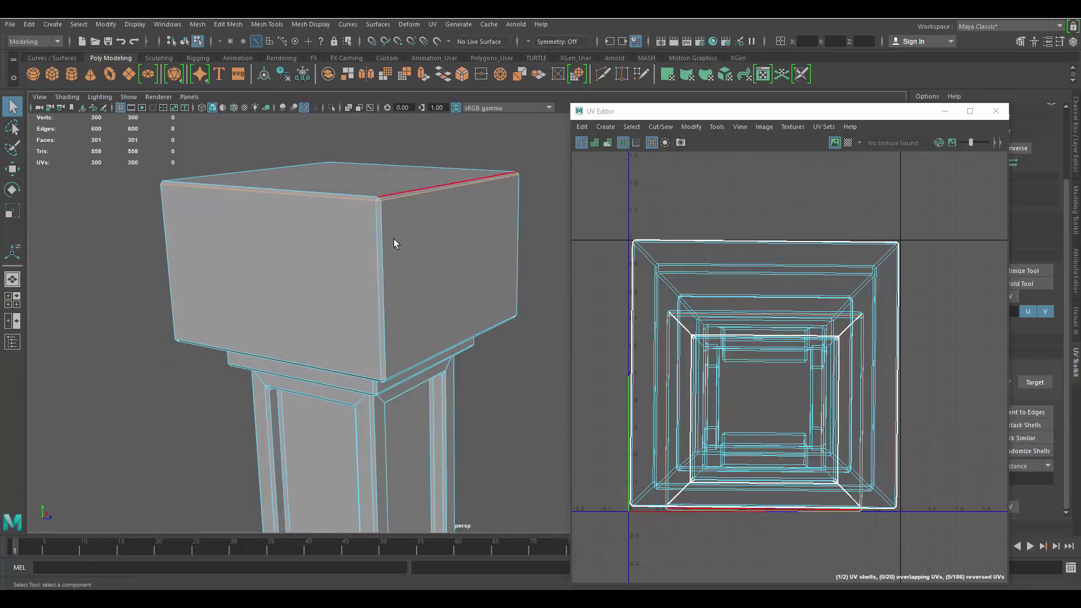
{"action": "left_click_drag", "start_coordinate": [316, 171], "coordinate": [459, 202], "text": "alt"}
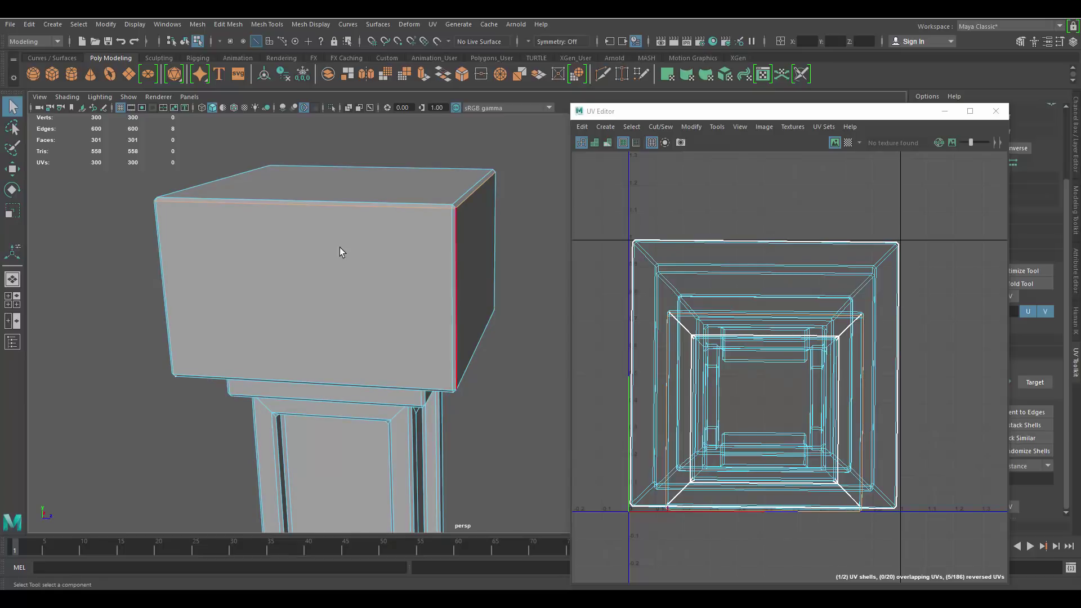
{"action": "scroll", "coordinate": [863, 250], "scroll_direction": "down", "scroll_amount": 2}
{"action": "right_click_drag", "start_coordinate": [749, 210], "coordinate": [673, 240], "text": "shift"}
{"action": "left_click_drag", "start_coordinate": [456, 236], "coordinate": [546, 205], "text": "alt"}
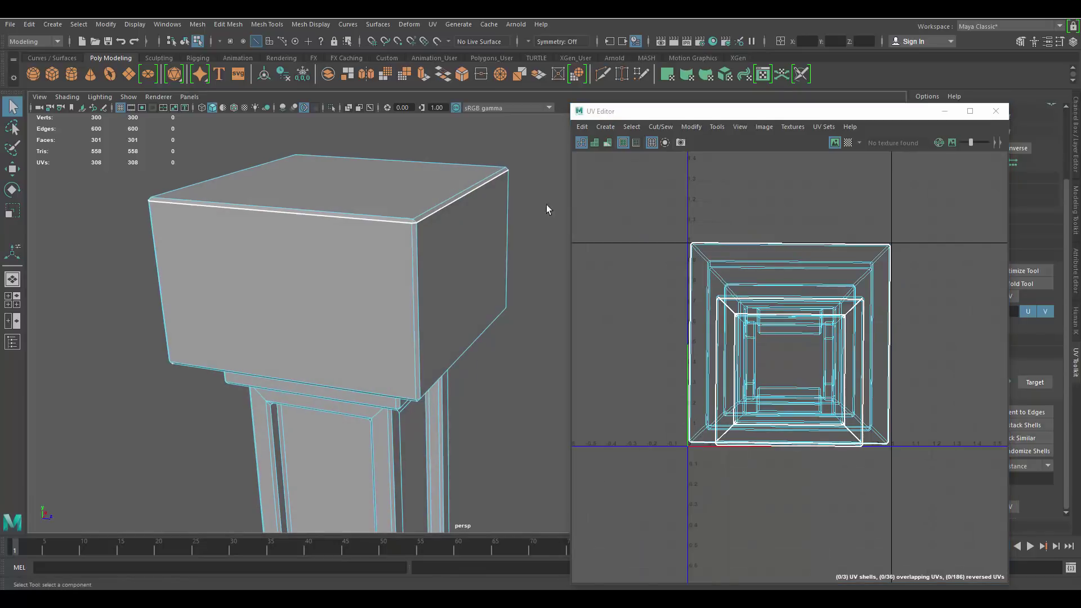
Step: Turn on the shell border display in the UV Editor and examine the seams beneath the cap
{"action": "left_click", "coordinate": [637, 143]}
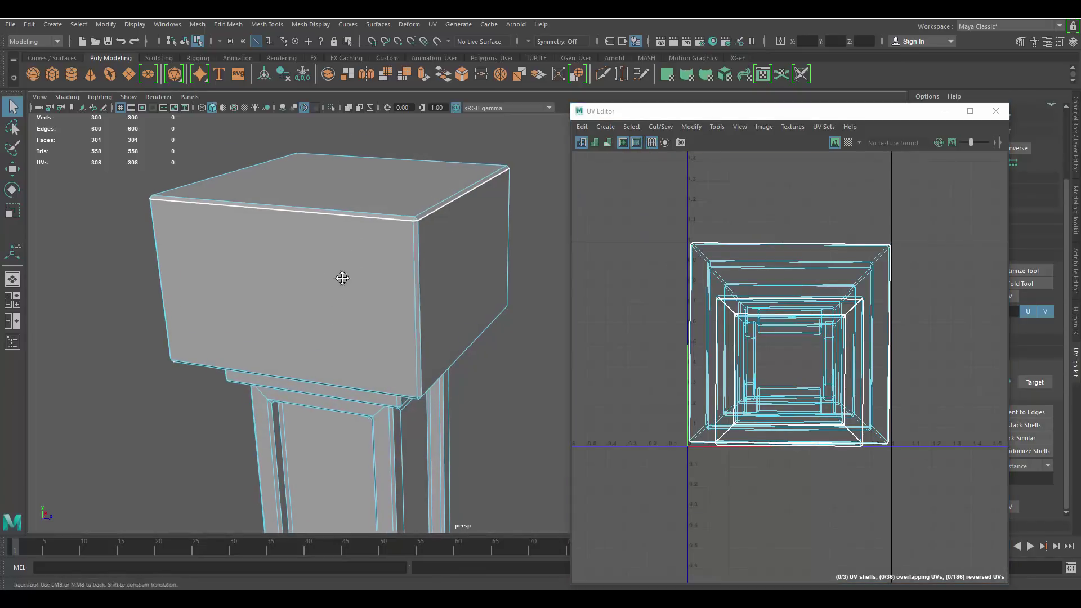
{"action": "left_click_drag", "start_coordinate": [343, 277], "coordinate": [549, 285], "text": "alt"}
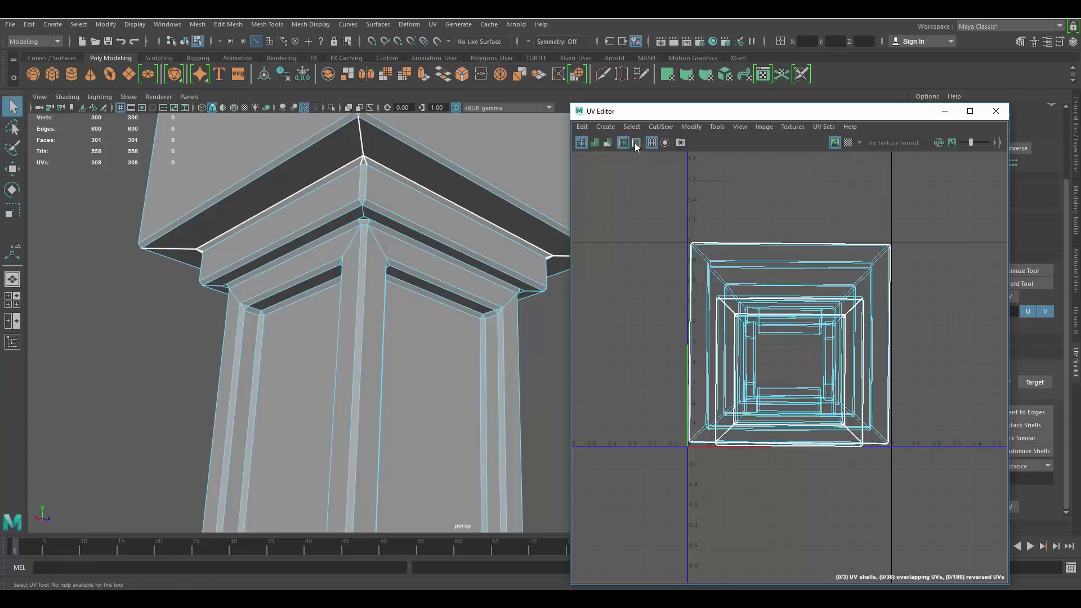
{"action": "left_click_drag", "start_coordinate": [431, 212], "coordinate": [464, 311], "text": "alt"}
{"action": "right_click_drag", "start_coordinate": [463, 311], "coordinate": [594, 360], "text": "alt"}
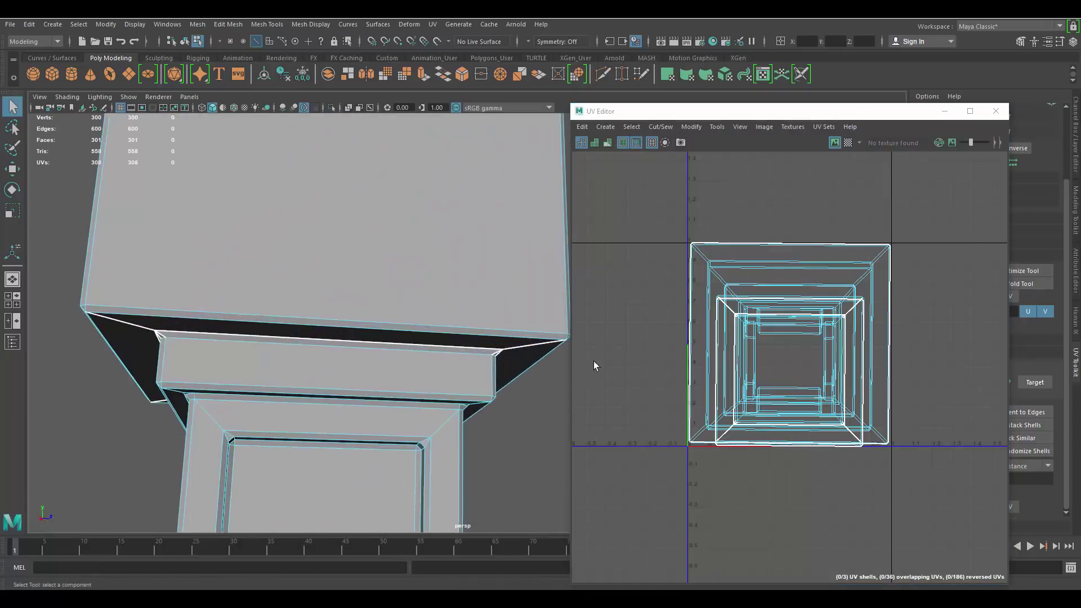
{"action": "left_click_drag", "start_coordinate": [549, 364], "coordinate": [490, 340], "text": "alt"}
{"action": "scroll", "coordinate": [490, 341], "scroll_direction": "up", "scroll_amount": 3}
Step: Try moving the corner vertex beneath the cap to check its connection, and undo the move
{"action": "right_click_drag", "start_coordinate": [443, 208], "coordinate": [402, 208]}
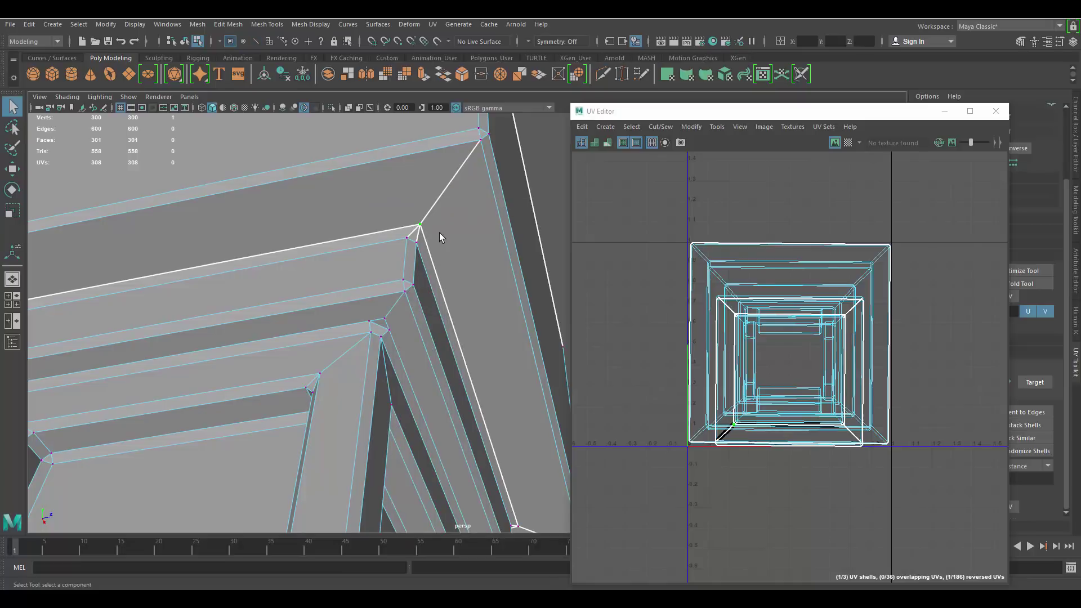
{"action": "left_click", "coordinate": [424, 229]}
{"action": "key", "text": "w"}
{"action": "left_click_drag", "start_coordinate": [424, 230], "coordinate": [388, 308]}
{"action": "key", "text": "ctrl+z"}
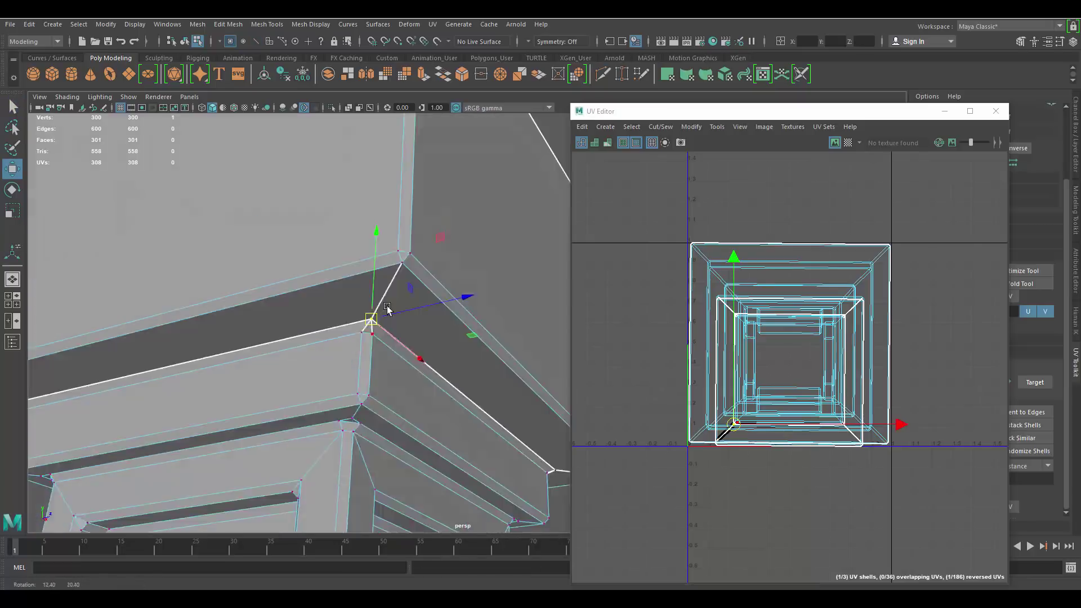
Step: Select all vertices of the column, merge the overlapping ones and clear the selection
{"action": "right_click_drag", "start_coordinate": [389, 307], "coordinate": [333, 157], "text": "alt"}
{"action": "left_click_drag", "start_coordinate": [331, 151], "coordinate": [590, 571]}
{"action": "scroll", "coordinate": [412, 212], "scroll_direction": "up", "scroll_amount": 4}
{"action": "right_click_drag", "start_coordinate": [399, 223], "coordinate": [430, 124], "text": "shift"}
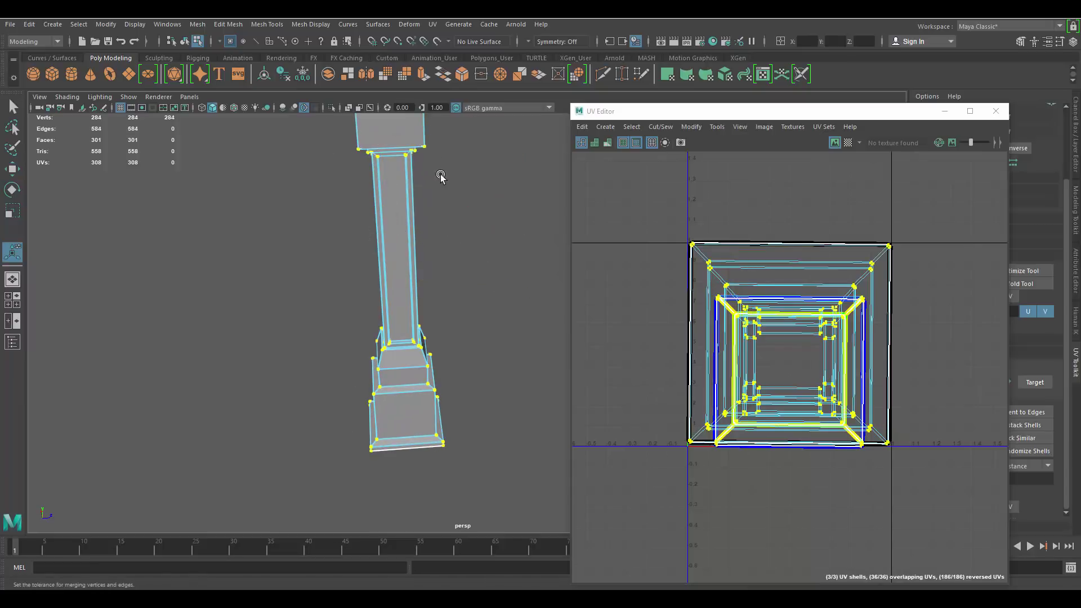
{"action": "left_click_drag", "start_coordinate": [441, 174], "coordinate": [401, 140], "text": "alt"}
{"action": "middle_click_drag", "start_coordinate": [401, 140], "coordinate": [456, 319], "text": "alt"}
{"action": "left_click_drag", "start_coordinate": [456, 319], "coordinate": [458, 251], "text": "alt"}
{"action": "key", "text": "q"}
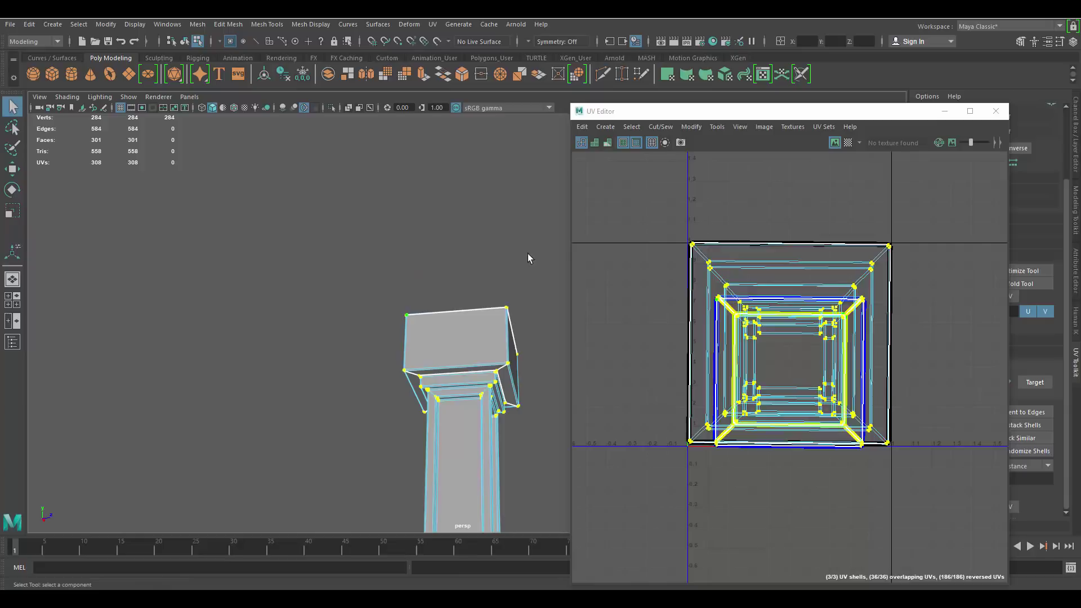
{"action": "left_click", "coordinate": [528, 253]}
Step: Reapply a planar UV projection to the whole merged column and deselect it
{"action": "right_click_drag", "start_coordinate": [431, 287], "coordinate": [486, 265]}
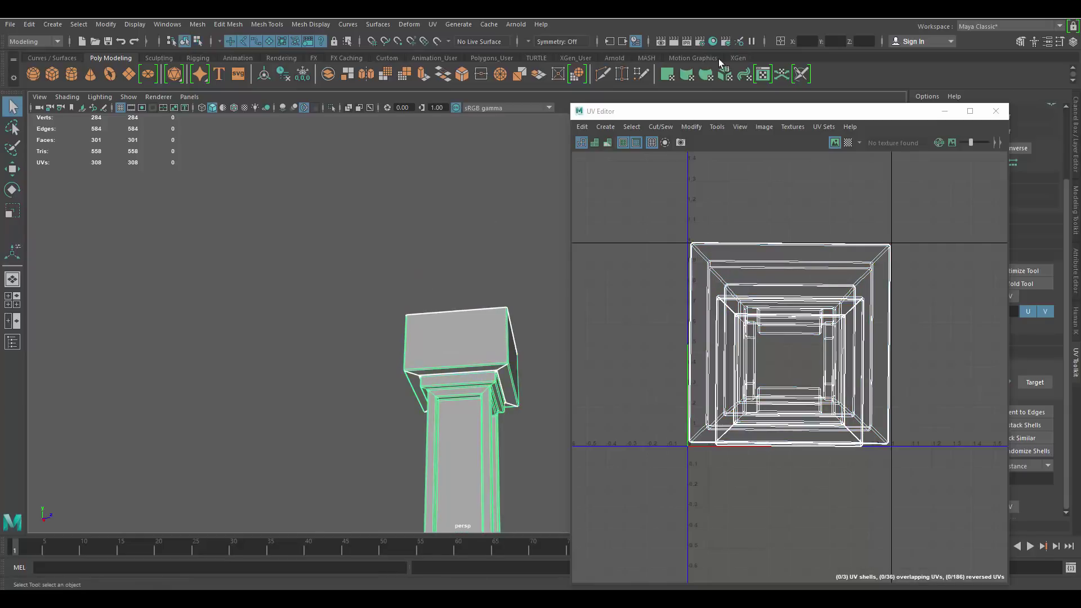
{"action": "left_click", "coordinate": [669, 73]}
{"action": "left_click", "coordinate": [502, 222]}
{"action": "mouse_move", "coordinate": [483, 201]}
{"action": "left_mouse_down", "text": "alt"}
{"action": "mouse_move", "coordinate": [483, 216]}
{"action": "mouse_move", "coordinate": [491, 210]}
{"action": "left_mouse_up", "text": "alt"}
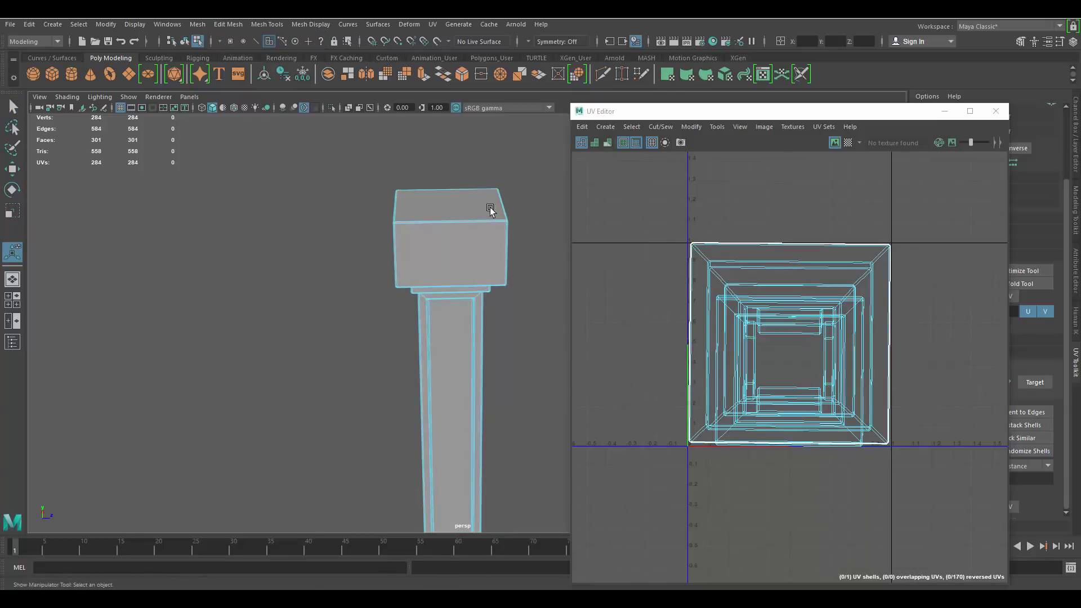
Step: Cut the UVs along the edge loop around the cap's upper rim
{"action": "middle_click_drag", "start_coordinate": [490, 210], "coordinate": [486, 245], "text": "alt"}
{"action": "scroll", "coordinate": [482, 249], "scroll_direction": "up", "scroll_amount": 5}
{"action": "mouse_move", "coordinate": [482, 249]}
{"action": "left_mouse_down", "text": "alt"}
{"action": "mouse_move", "coordinate": [480, 197]}
{"action": "mouse_move", "coordinate": [505, 174]}
{"action": "mouse_move", "coordinate": [475, 267]}
{"action": "left_mouse_up", "text": "alt"}
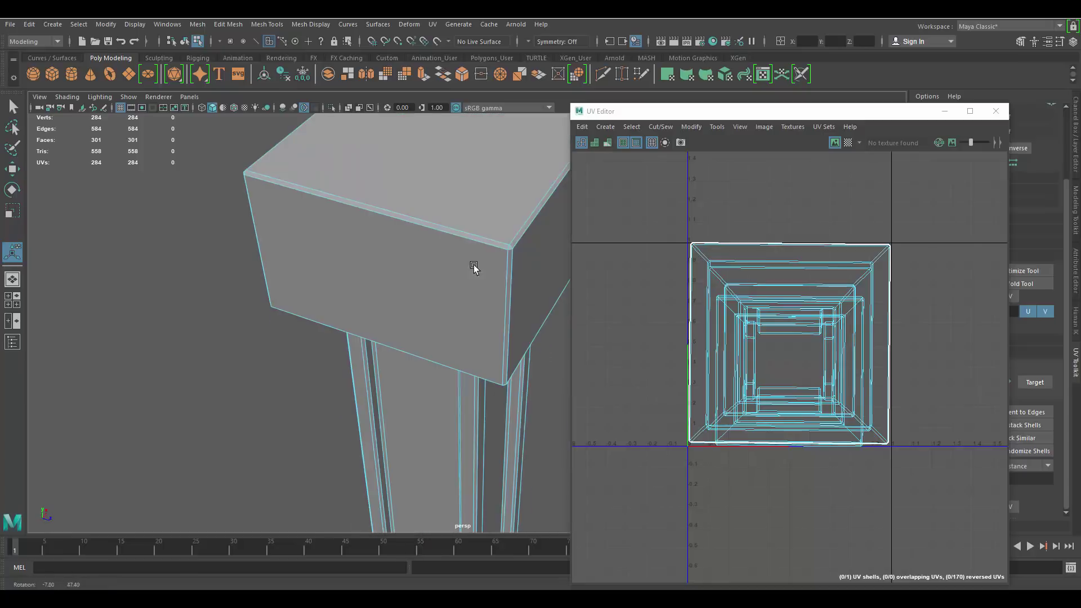
{"action": "right_click_drag", "start_coordinate": [488, 215], "coordinate": [496, 149]}
{"action": "double_click", "coordinate": [531, 234]}
{"action": "right_click_drag", "start_coordinate": [775, 187], "coordinate": [749, 201], "text": "shift"}
Step: Select the edges down one corner of the cap, neck moulding and shaft, and cut the UVs along them
{"action": "left_click_drag", "start_coordinate": [428, 243], "coordinate": [466, 175], "text": "alt"}
{"action": "scroll", "coordinate": [455, 184], "scroll_direction": "up", "scroll_amount": 5}
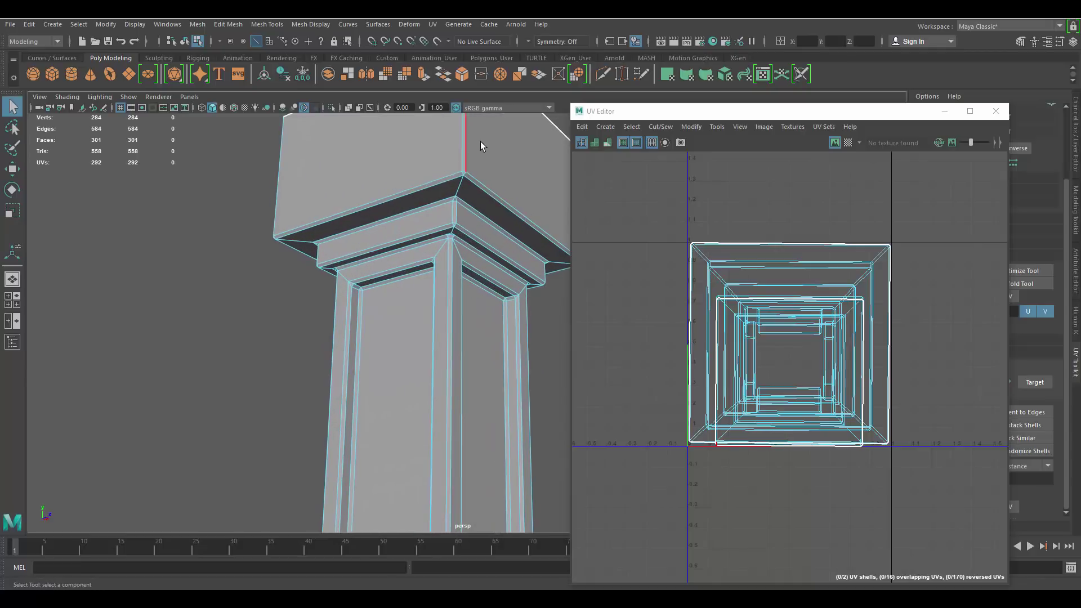
{"action": "double_click", "coordinate": [481, 142]}
{"action": "left_click_drag", "start_coordinate": [472, 273], "coordinate": [500, 294], "text": "alt"}
{"action": "scroll", "coordinate": [468, 248], "scroll_direction": "up", "scroll_amount": 5}
{"action": "middle_click_drag", "start_coordinate": [500, 294], "coordinate": [492, 287], "text": "alt"}
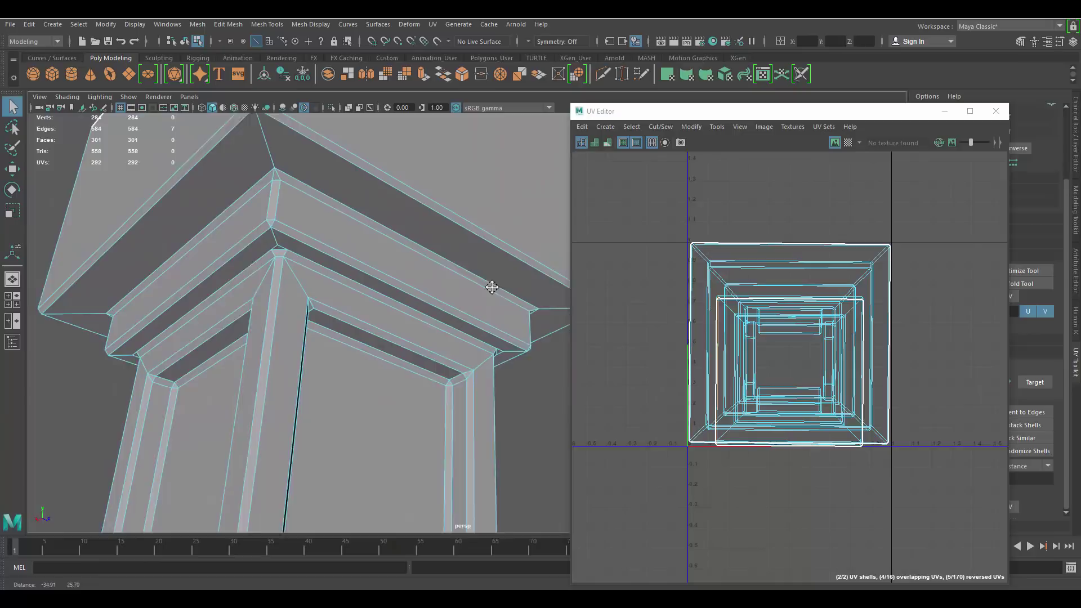
{"action": "left_click_drag", "start_coordinate": [491, 287], "coordinate": [459, 191], "text": "alt"}
{"action": "left_click", "coordinate": [460, 191], "text": "shift"}
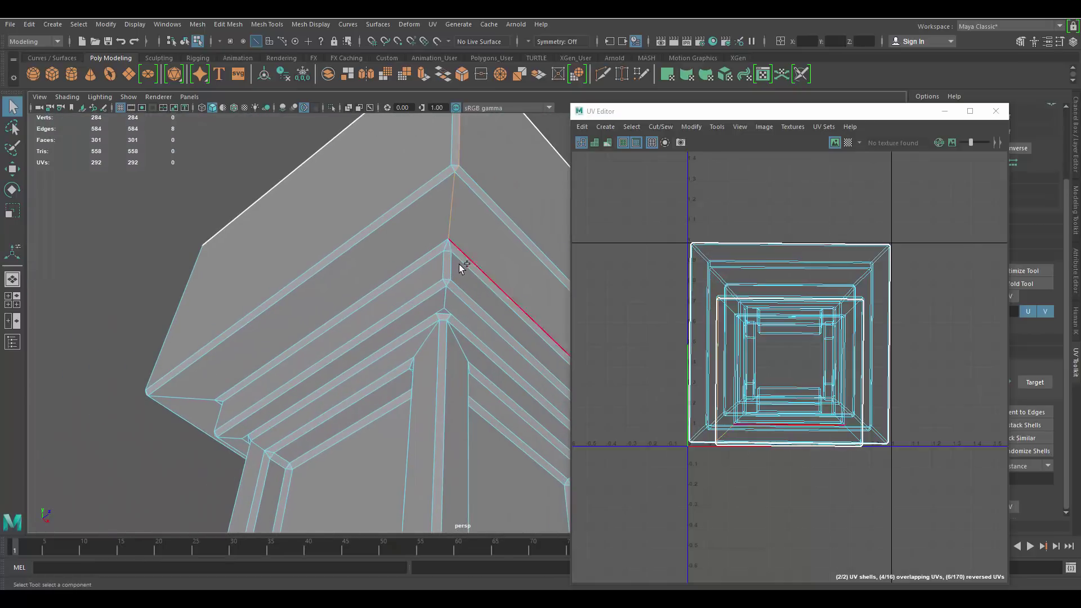
{"action": "left_click_drag", "start_coordinate": [453, 289], "coordinate": [452, 320], "text": "alt"}
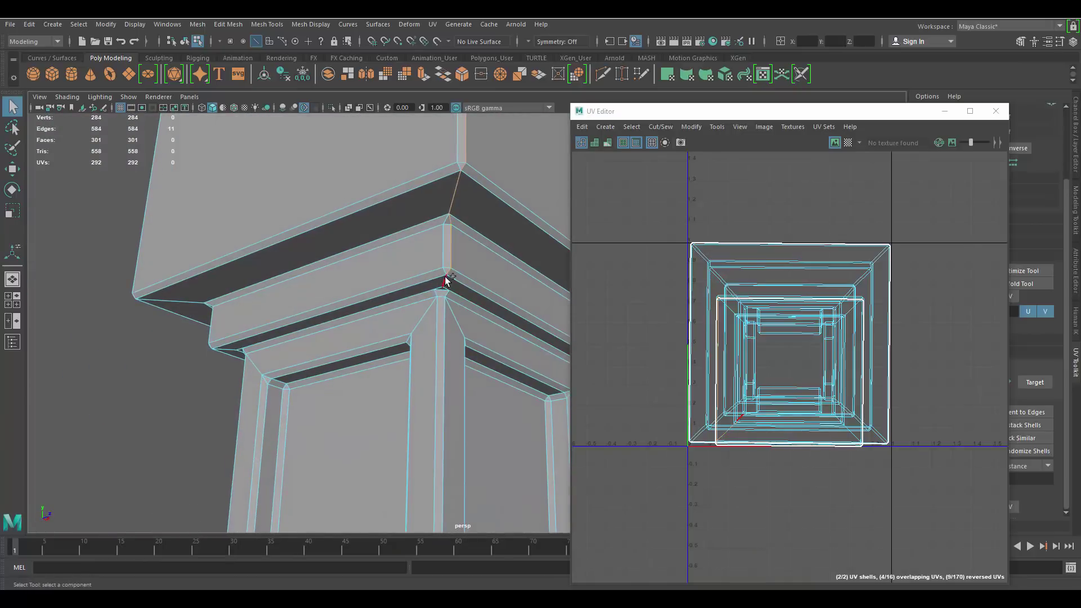
{"action": "left_click", "coordinate": [446, 280], "text": "shift"}
{"action": "left_click_drag", "start_coordinate": [447, 280], "coordinate": [455, 335], "text": "alt"}
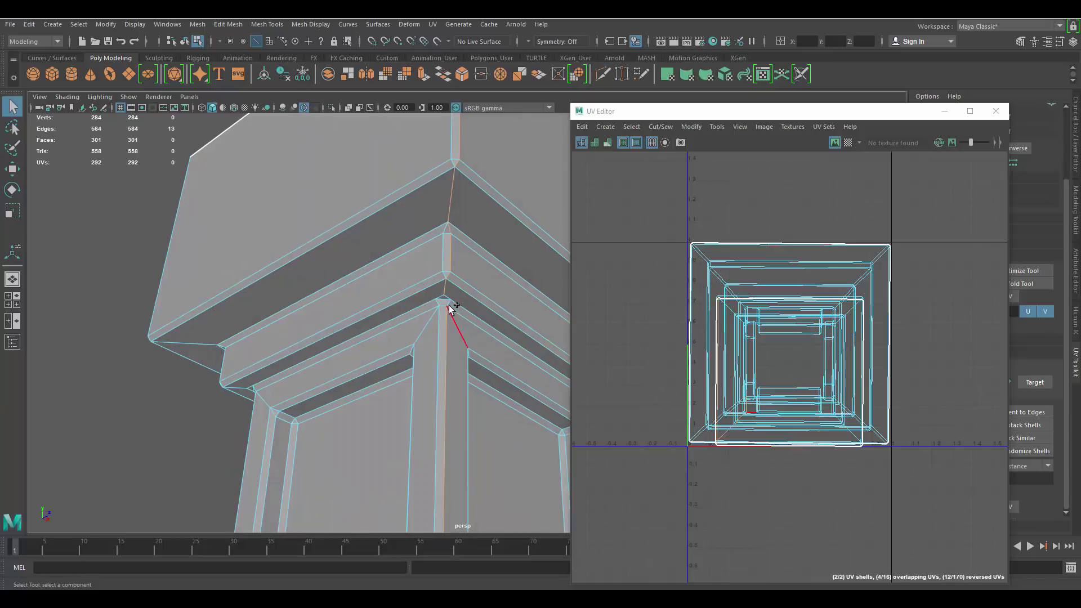
{"action": "mouse_move", "coordinate": [713, 251]}
{"action": "right_mouse_down", "text": "shift"}
{"action": "mouse_move", "coordinate": [726, 264]}
{"action": "mouse_move", "coordinate": [710, 249]}
{"action": "mouse_move", "coordinate": [727, 246]}
{"action": "right_mouse_up", "text": "shift"}
{"action": "right_click_drag", "start_coordinate": [786, 228], "coordinate": [736, 249], "text": "shift"}
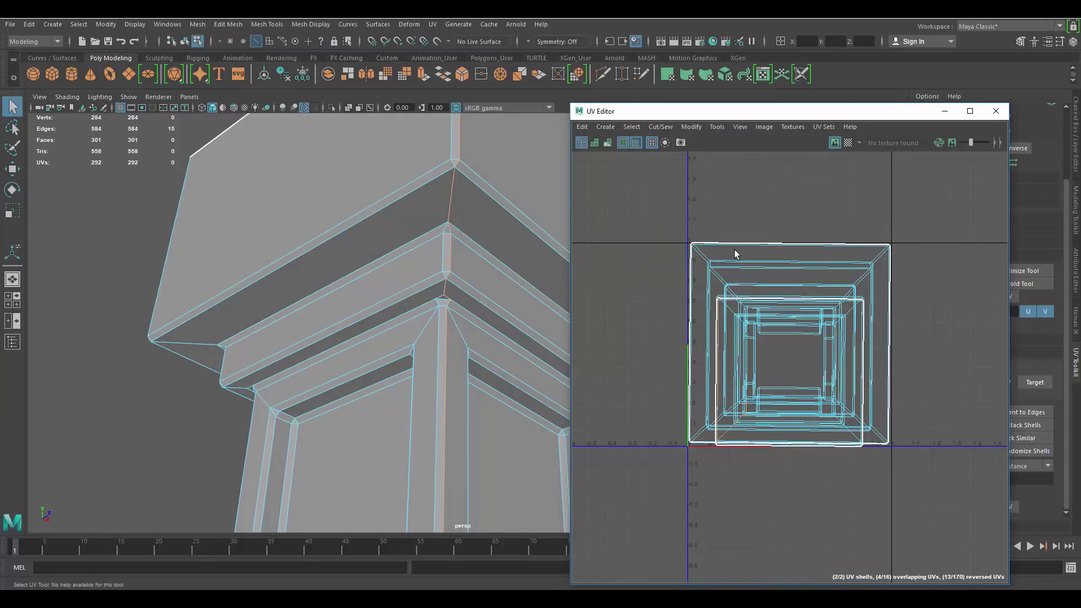
Step: Select the edges down the same corner of the column's base, starting below the shaft, and cut the UVs along them
{"action": "scroll", "coordinate": [481, 341], "scroll_direction": "down", "scroll_amount": 6}
{"action": "left_click_drag", "start_coordinate": [480, 341], "coordinate": [468, 364], "text": "alt"}
{"action": "middle_click_drag", "start_coordinate": [468, 364], "coordinate": [472, 194], "text": "alt"}
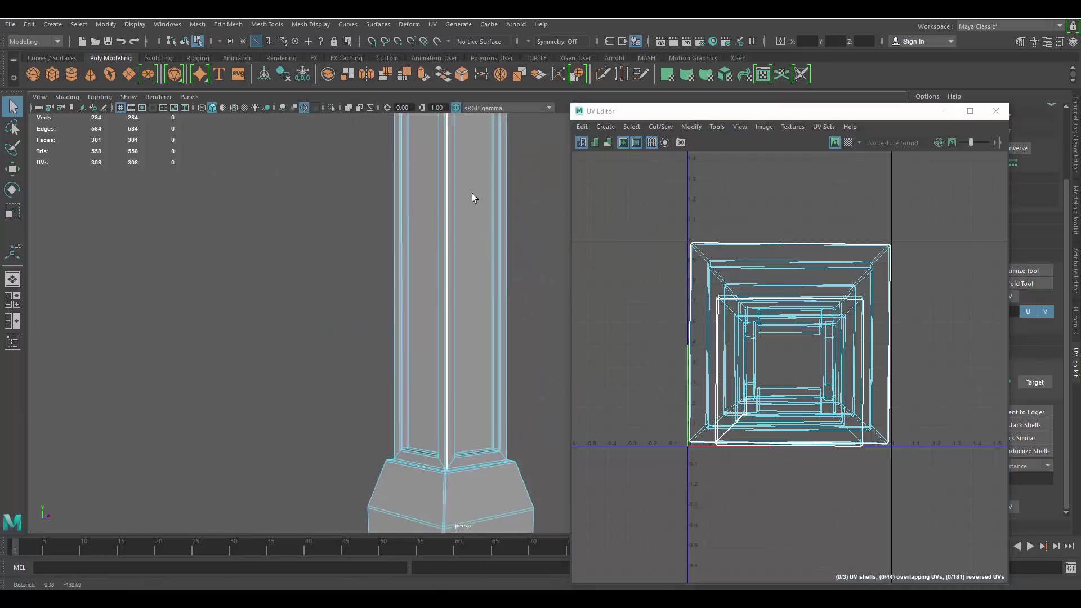
{"action": "middle_click_drag", "start_coordinate": [472, 485], "coordinate": [471, 268], "text": "alt"}
{"action": "left_click_drag", "start_coordinate": [471, 268], "coordinate": [498, 281], "text": "alt"}
{"action": "scroll", "coordinate": [484, 253], "scroll_direction": "up", "scroll_amount": 6}
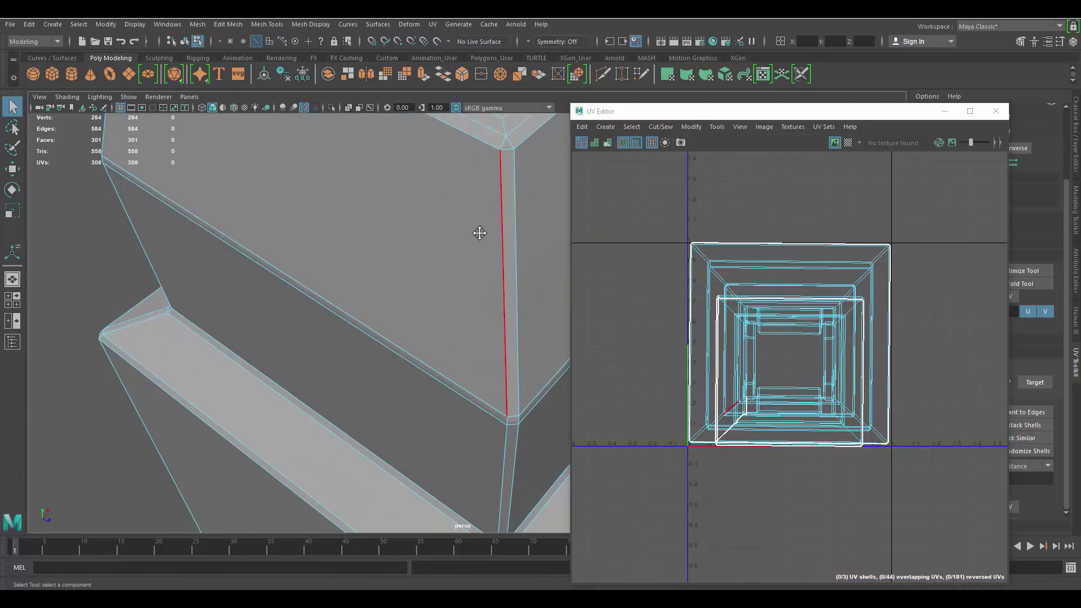
{"action": "middle_click_drag", "start_coordinate": [481, 225], "coordinate": [459, 265], "text": "alt"}
{"action": "scroll", "coordinate": [459, 245], "scroll_direction": "up", "scroll_amount": 3}
{"action": "left_click", "coordinate": [431, 224], "text": "shift"}
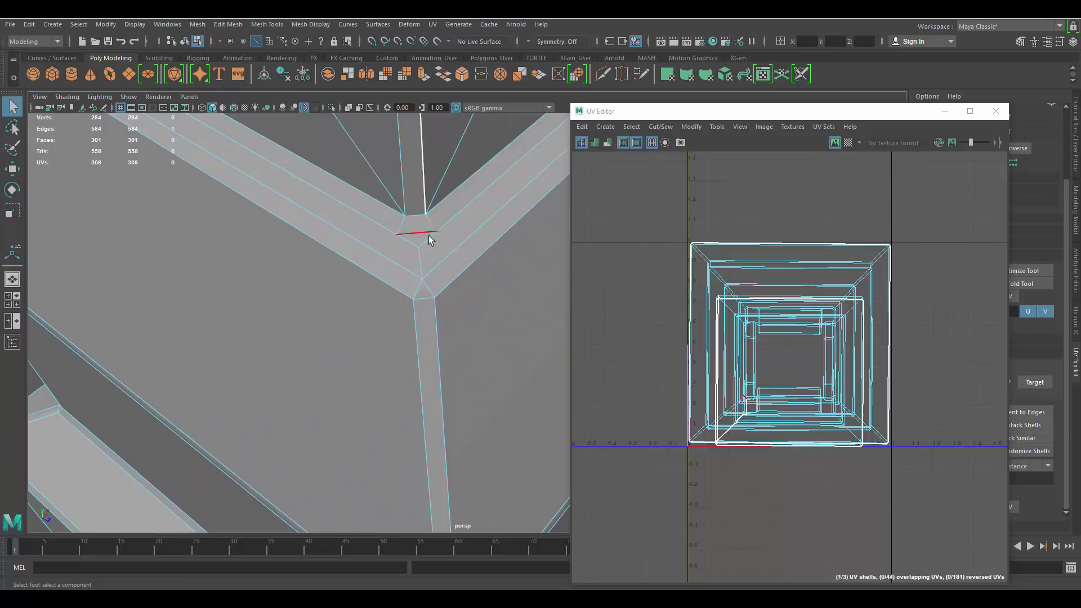
{"action": "left_click", "coordinate": [428, 236], "text": "shift"}
{"action": "double_click", "coordinate": [437, 310], "text": "shift"}
{"action": "scroll", "coordinate": [443, 311], "scroll_direction": "down", "scroll_amount": 4}
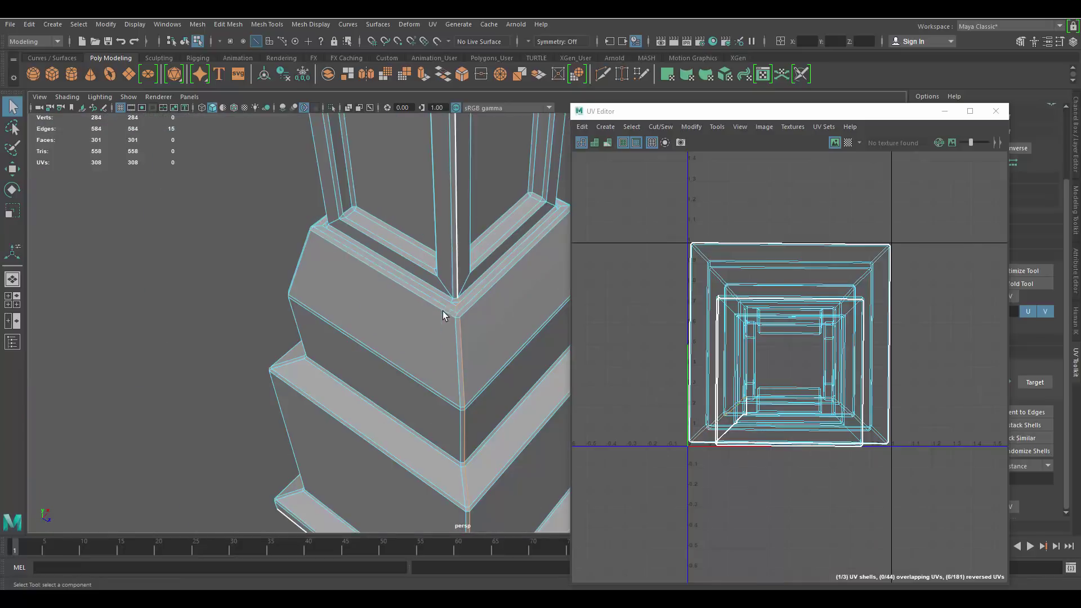
{"action": "left_click_drag", "start_coordinate": [447, 309], "coordinate": [457, 188], "text": "alt"}
{"action": "left_click_drag", "start_coordinate": [460, 280], "coordinate": [488, 250], "text": "alt"}
{"action": "key", "text": "shift+x"}
{"action": "scroll", "coordinate": [485, 253], "scroll_direction": "down", "scroll_amount": 5}
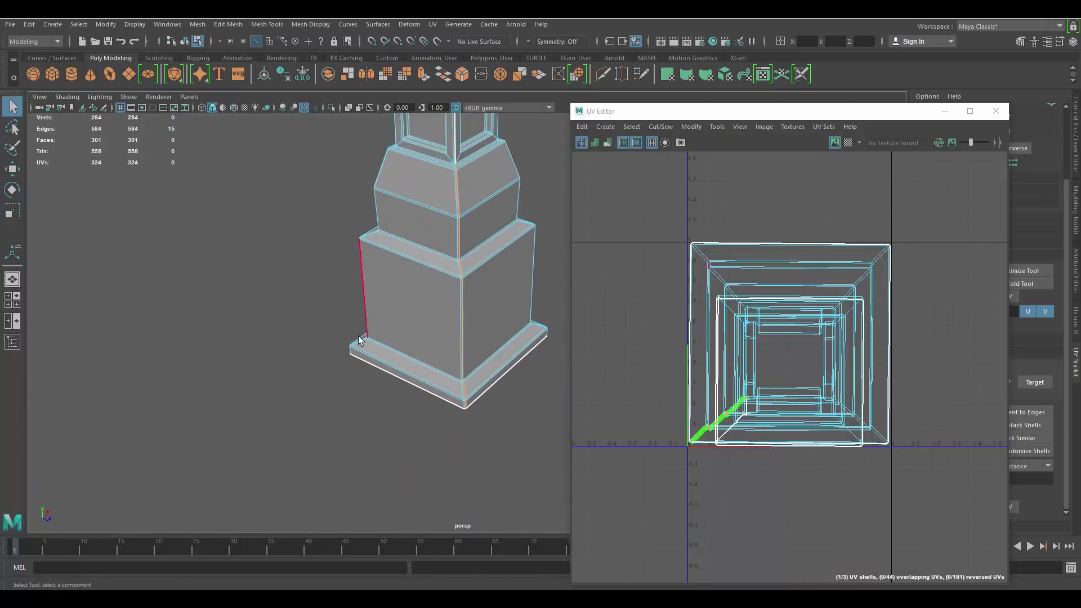
Step: Cut the UVs along the edge loop around the top of the neck moulding and the loop around the cap's lower rim
{"action": "left_click", "coordinate": [333, 273]}
{"action": "middle_click_drag", "start_coordinate": [416, 218], "coordinate": [389, 336], "text": "alt"}
{"action": "left_click_drag", "start_coordinate": [388, 335], "coordinate": [400, 298], "text": "alt"}
{"action": "middle_click_drag", "start_coordinate": [473, 148], "coordinate": [475, 309], "text": "alt"}
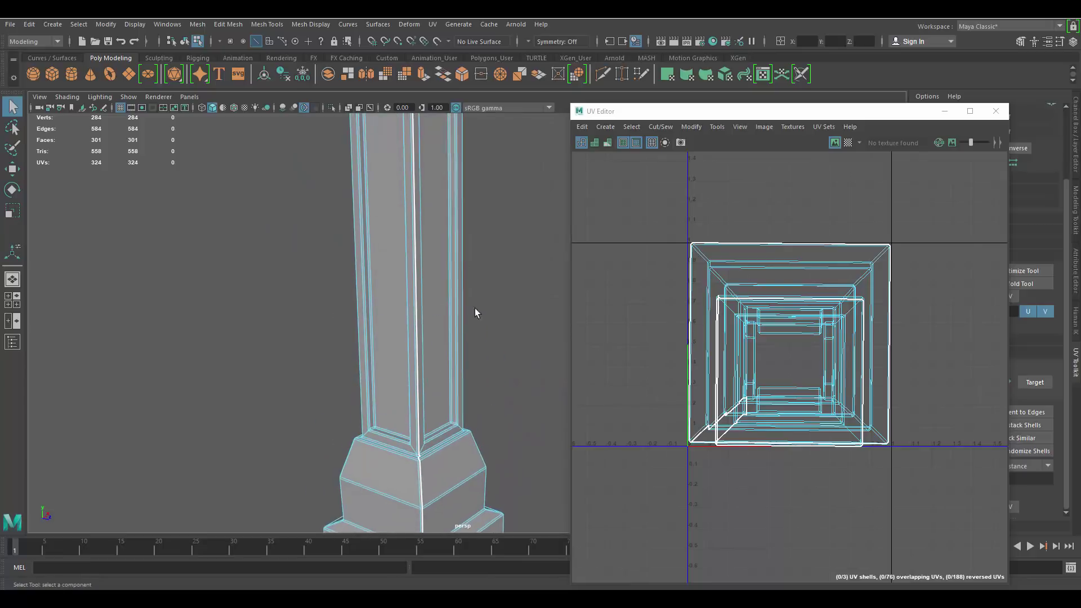
{"action": "scroll", "coordinate": [451, 337], "scroll_direction": "down", "scroll_amount": 3}
{"action": "left_click_drag", "start_coordinate": [440, 347], "coordinate": [423, 169], "text": "alt"}
{"action": "middle_click_drag", "start_coordinate": [437, 200], "coordinate": [438, 377], "text": "alt"}
{"action": "scroll", "coordinate": [438, 219], "scroll_direction": "up", "scroll_amount": 3}
{"action": "middle_click_drag", "start_coordinate": [446, 223], "coordinate": [468, 285], "text": "alt"}
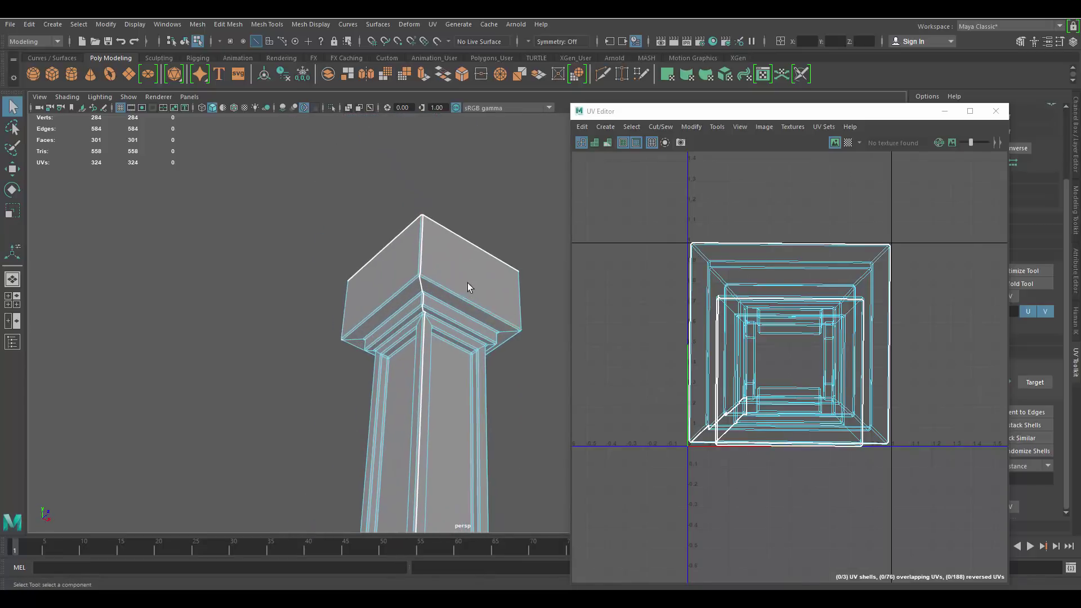
{"action": "scroll", "coordinate": [467, 284], "scroll_direction": "up", "scroll_amount": 4}
{"action": "left_click_drag", "start_coordinate": [411, 249], "coordinate": [449, 249], "text": "alt"}
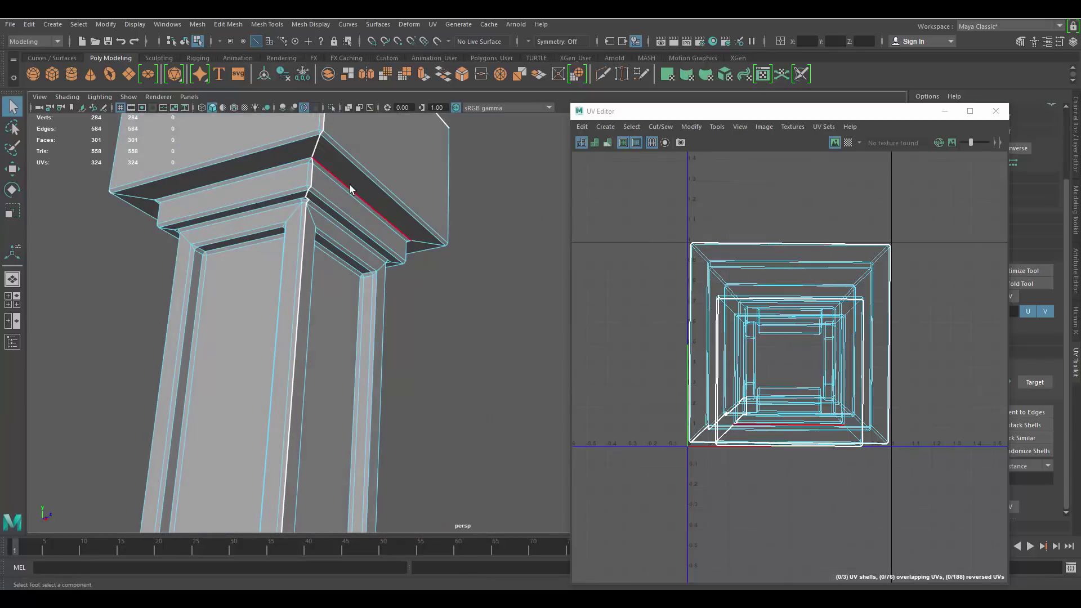
{"action": "left_click", "coordinate": [351, 187]}
{"action": "key", "text": "f"}
{"action": "scroll", "coordinate": [363, 218], "scroll_direction": "down", "scroll_amount": 5}
{"action": "left_click_drag", "start_coordinate": [369, 256], "coordinate": [399, 265], "text": "alt"}
{"action": "double_click", "coordinate": [362, 240]}
{"action": "key", "text": "g"}
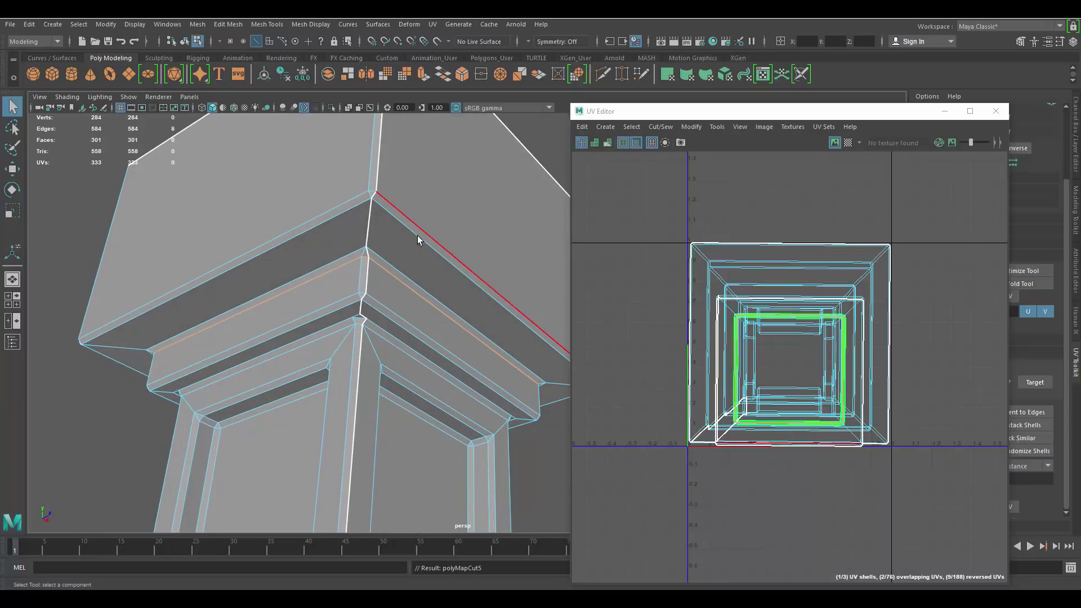
{"action": "double_click", "coordinate": [390, 197]}
{"action": "key", "text": "g"}
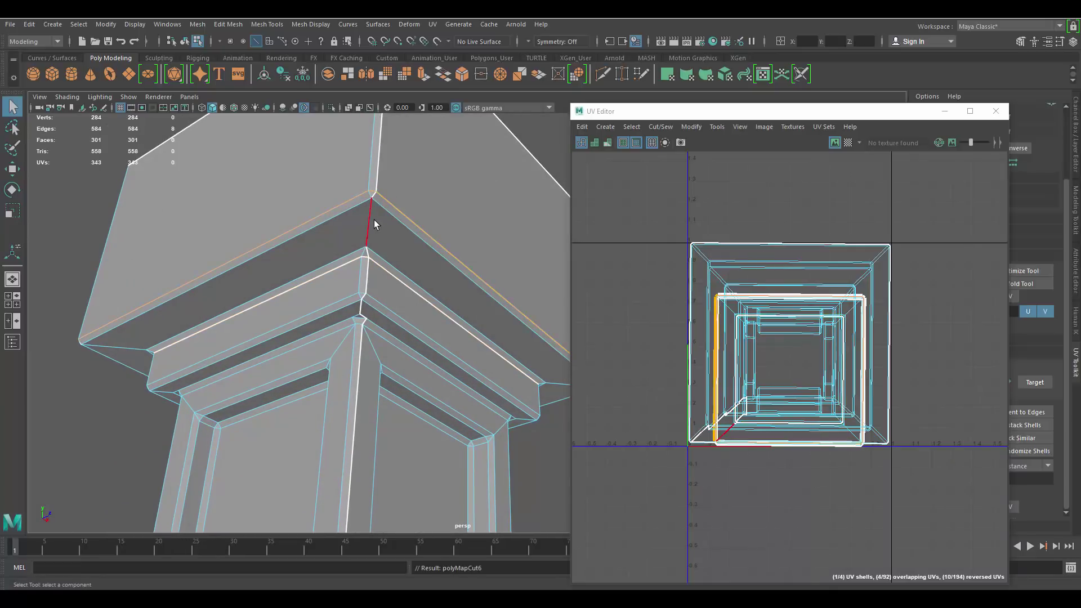
Step: Move and sew the UVs along the two corner edges between the cap's lower rim and the neck moulding
{"action": "left_click", "coordinate": [374, 220]}
{"action": "middle_click_drag", "start_coordinate": [378, 220], "coordinate": [415, 269], "text": "alt"}
{"action": "scroll", "coordinate": [414, 269], "scroll_direction": "up", "scroll_amount": 3}
{"action": "left_click", "coordinate": [384, 272], "text": "shift"}
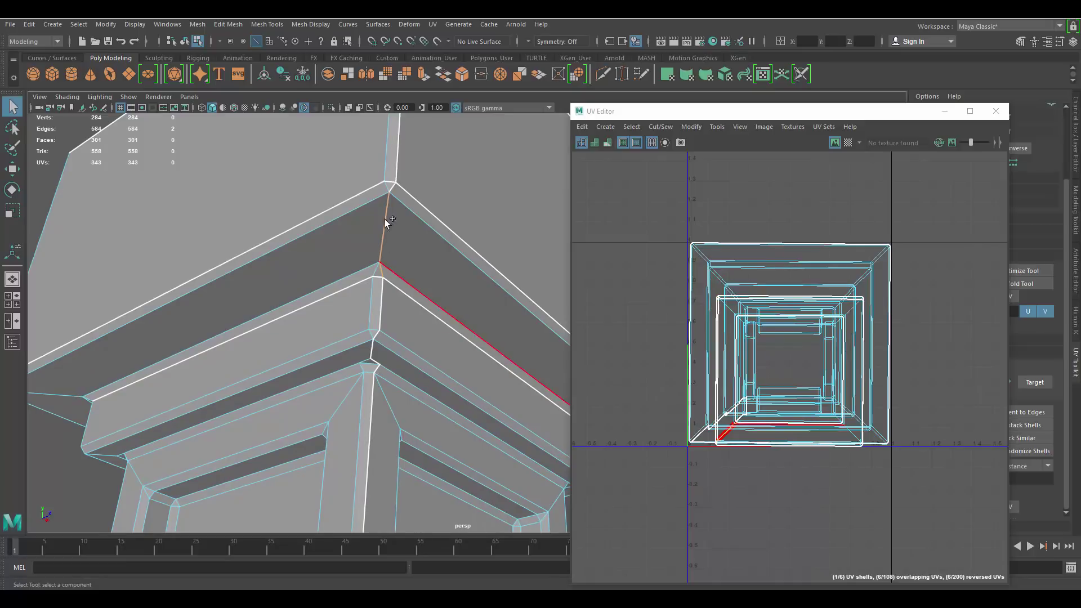
{"action": "right_click_drag", "start_coordinate": [819, 271], "coordinate": [819, 187], "text": "shift"}
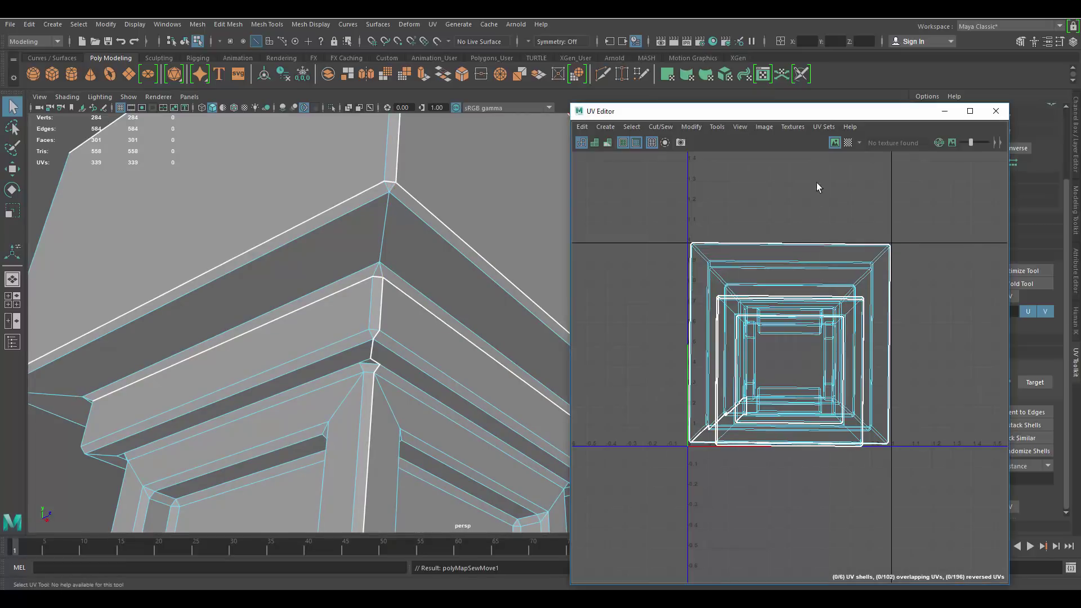
Step: Select the UV shell of the shaft and base and move it beside the cap's shells so they no longer overlap
{"action": "scroll", "coordinate": [372, 258], "scroll_direction": "down", "scroll_amount": 5}
{"action": "left_click_drag", "start_coordinate": [400, 309], "coordinate": [420, 326], "text": "alt"}
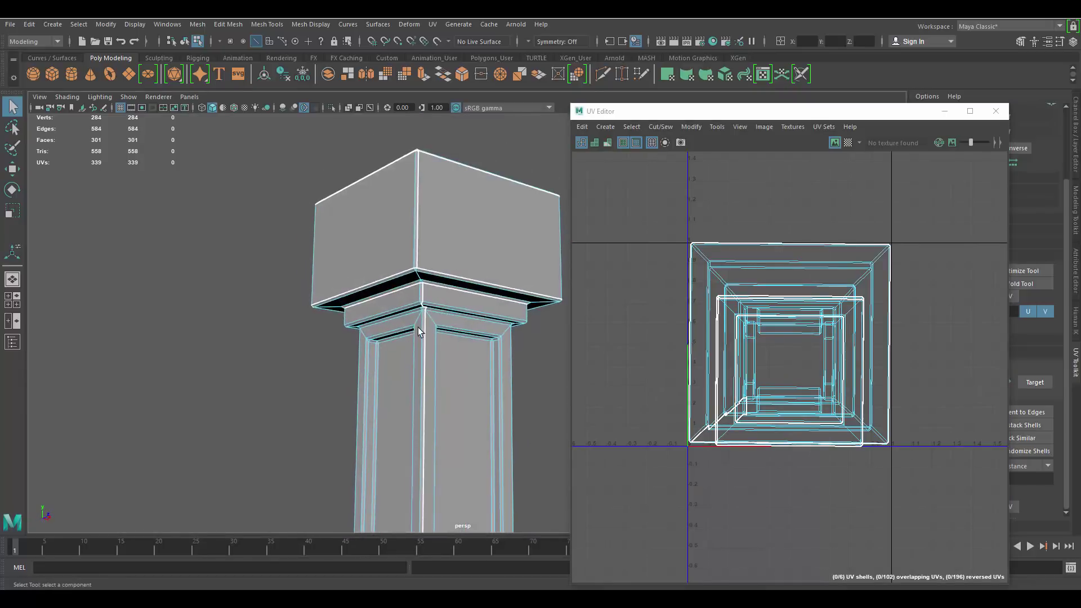
{"action": "scroll", "coordinate": [445, 276], "scroll_direction": "down", "scroll_amount": 5}
{"action": "middle_click_drag", "start_coordinate": [449, 268], "coordinate": [442, 151], "text": "alt"}
{"action": "left_click_drag", "start_coordinate": [437, 242], "coordinate": [449, 265], "text": "alt"}
{"action": "scroll", "coordinate": [440, 242], "scroll_direction": "down", "scroll_amount": 2}
{"action": "middle_click_drag", "start_coordinate": [421, 224], "coordinate": [419, 190], "text": "alt"}
{"action": "scroll", "coordinate": [833, 249], "scroll_direction": "down", "scroll_amount": 2}
{"action": "left_click_drag", "start_coordinate": [765, 113], "coordinate": [698, 113]}
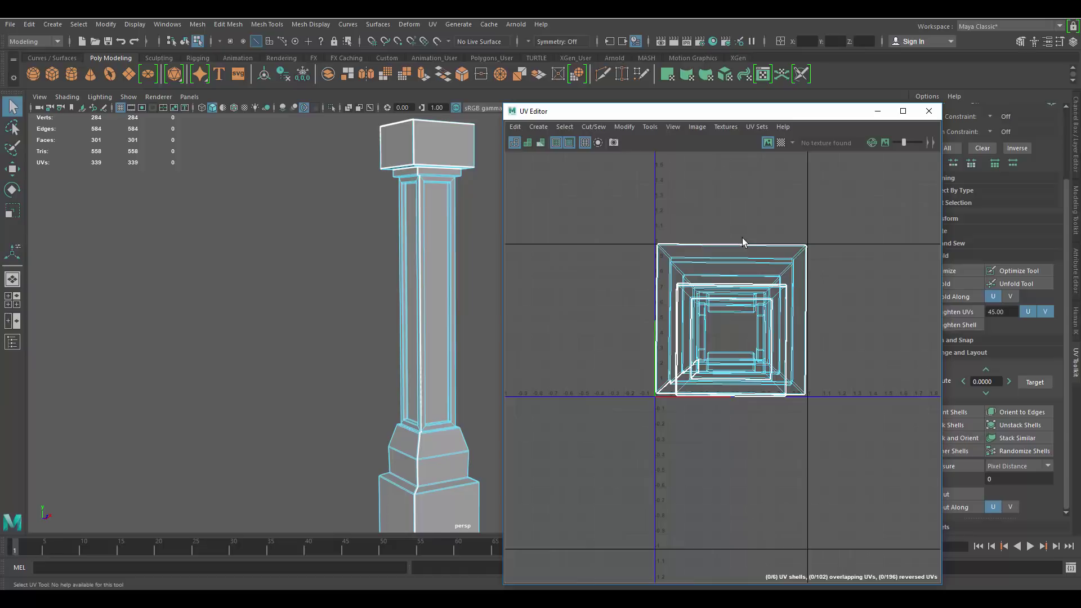
{"action": "right_click_drag", "start_coordinate": [663, 243], "coordinate": [732, 290]}
{"action": "left_click", "coordinate": [734, 291]}
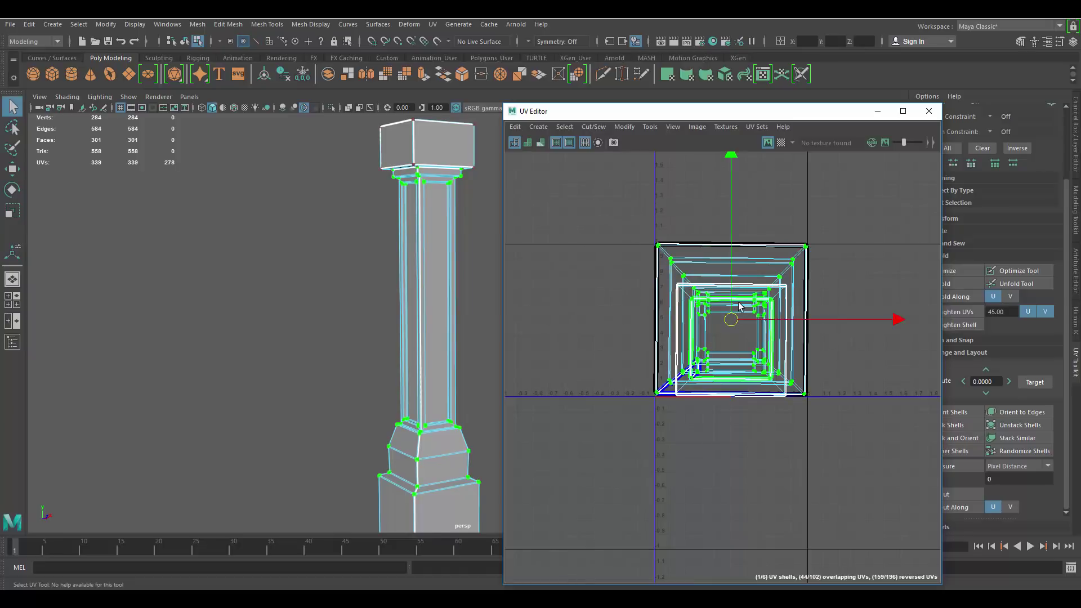
{"action": "key", "text": "w"}
{"action": "left_click_drag", "start_coordinate": [731, 319], "coordinate": [583, 320]}
{"action": "middle_click_drag", "start_coordinate": [507, 217], "coordinate": [755, 219], "text": "alt"}
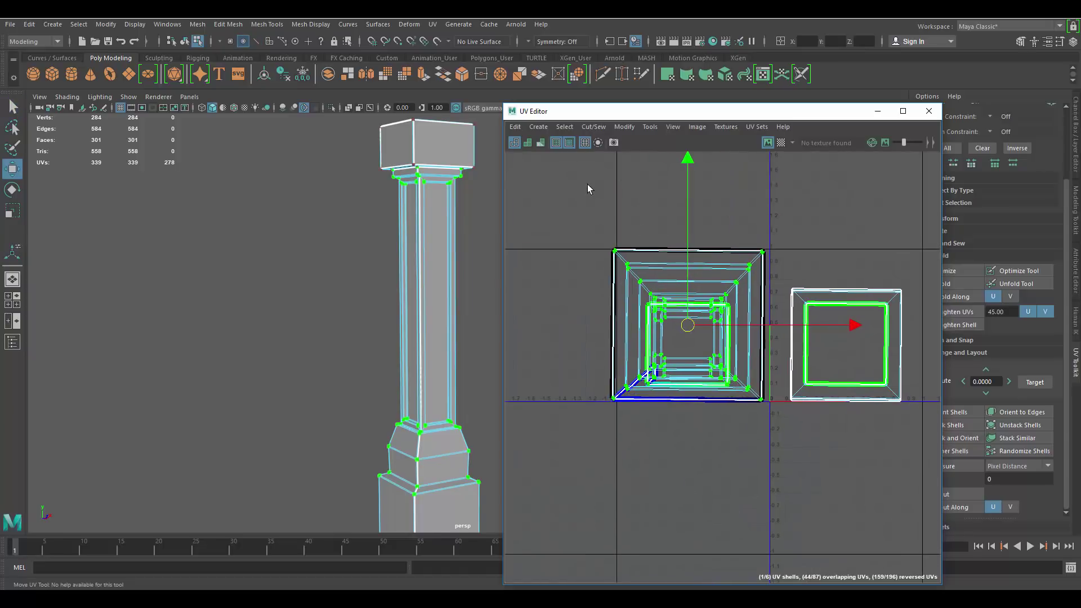
Step: Unfold the shaft and base shell using the Legacy method
{"action": "left_click", "coordinate": [622, 127]}
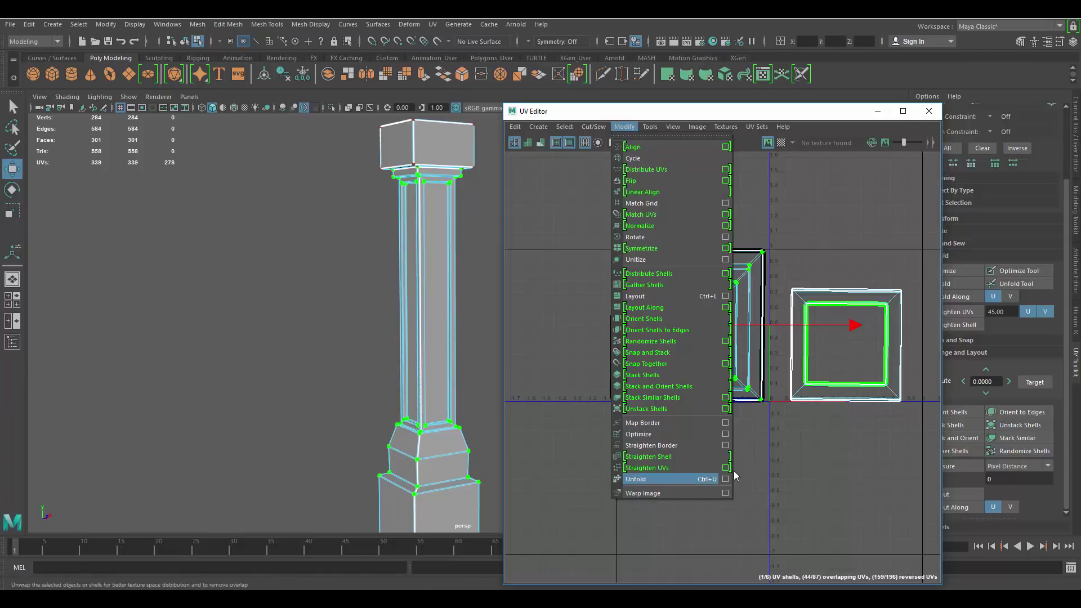
{"action": "left_click", "coordinate": [724, 479]}
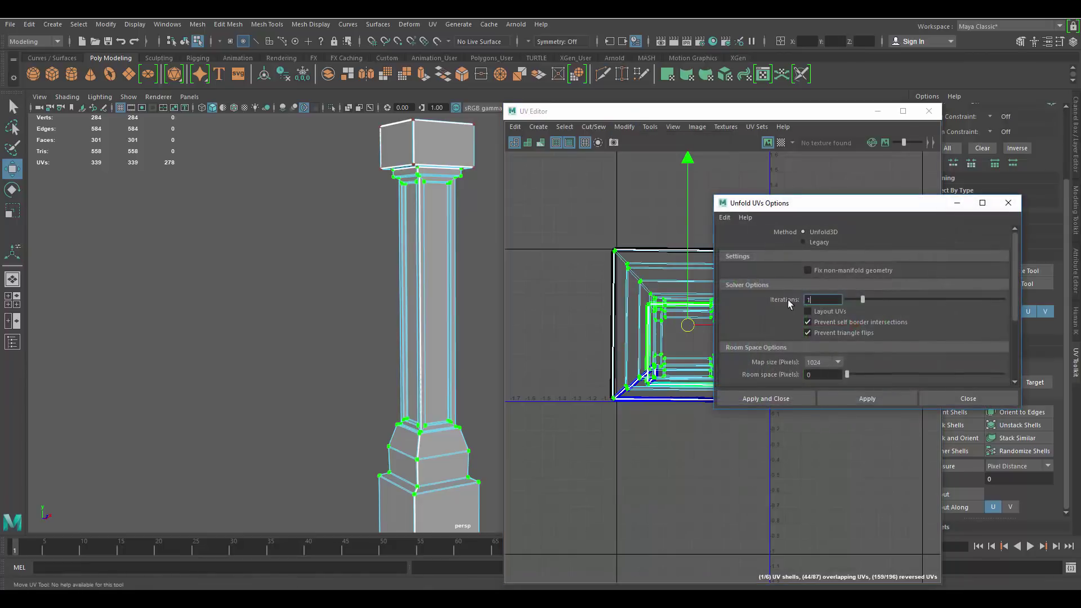
{"action": "left_click", "coordinate": [804, 242]}
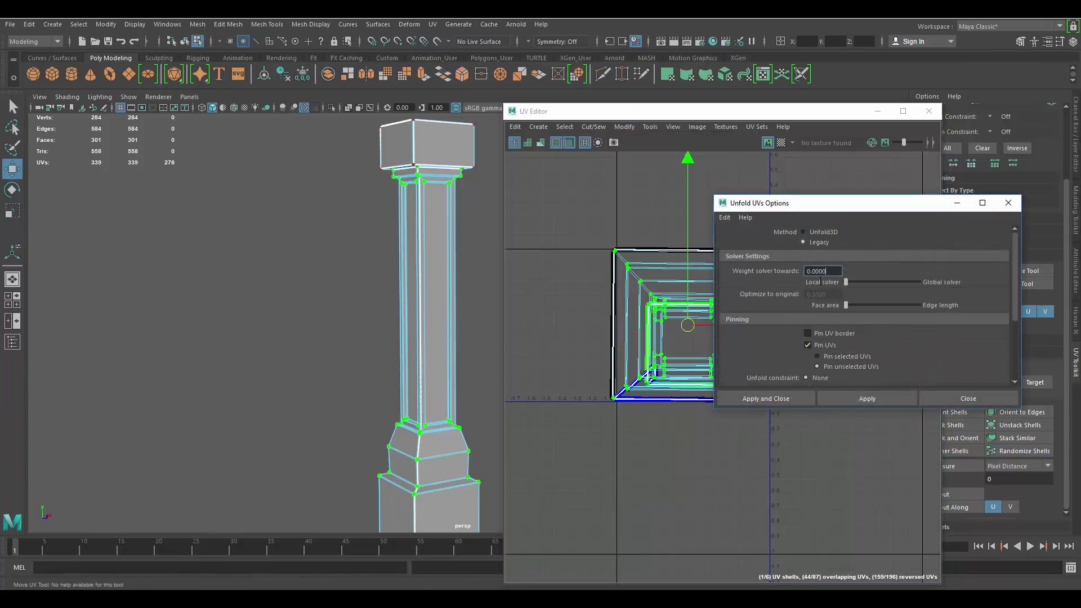
{"action": "left_click", "coordinate": [850, 396]}
{"action": "middle_click_drag", "start_coordinate": [622, 280], "coordinate": [529, 291], "text": "alt"}
{"action": "scroll", "coordinate": [637, 296], "scroll_direction": "down", "scroll_amount": 3}
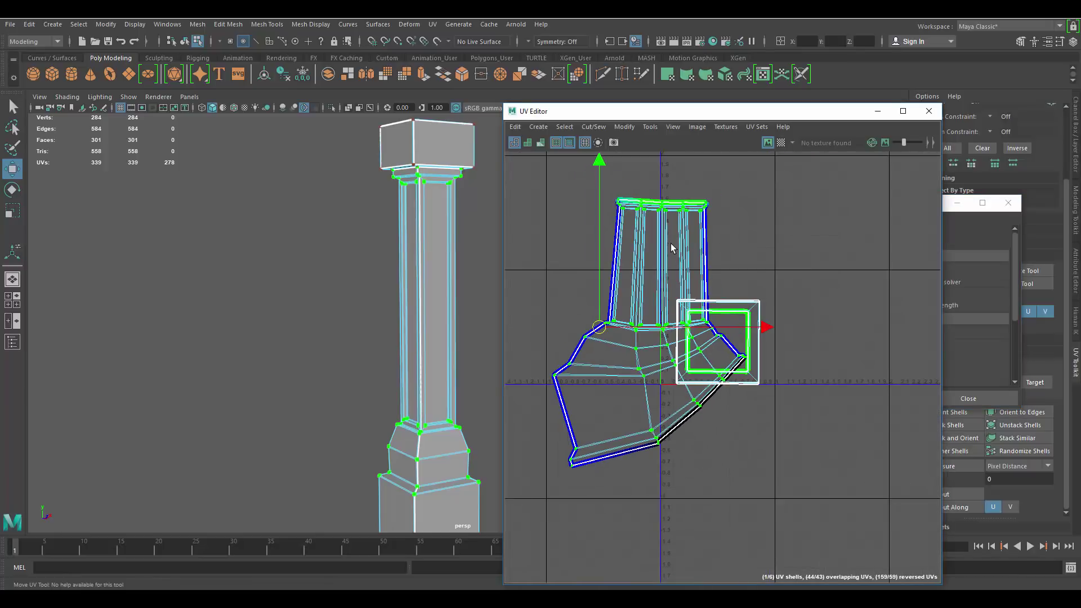
Step: Move the unfolded shaft and base shell to the other side of the cap's shells, clear of them
{"action": "key", "text": "w"}
{"action": "left_click_drag", "start_coordinate": [649, 334], "coordinate": [910, 308]}
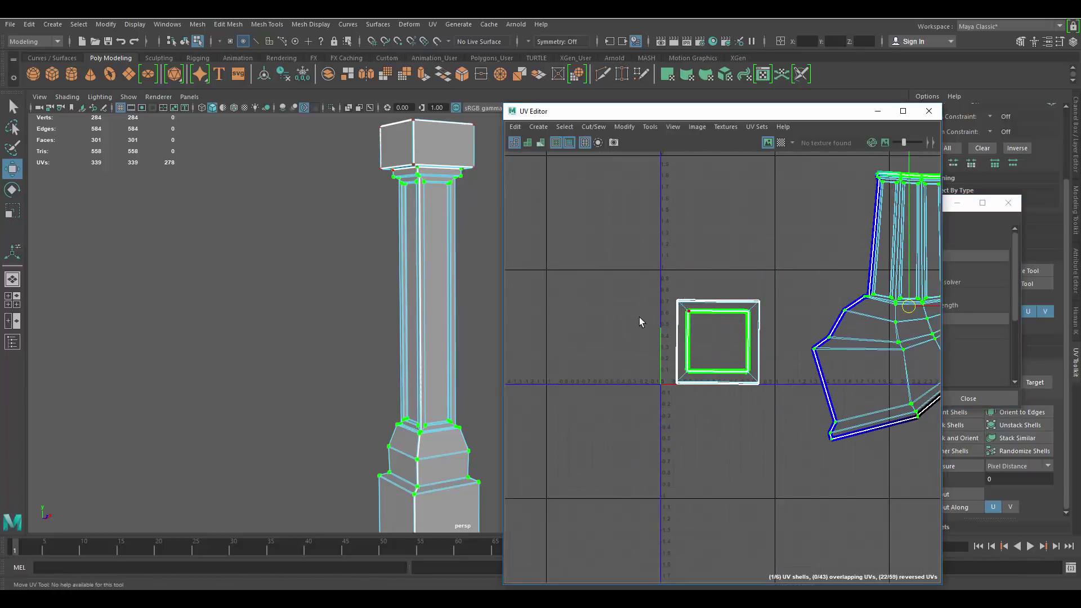
{"action": "middle_click_drag", "start_coordinate": [270, 330], "coordinate": [246, 272], "text": "alt"}
{"action": "middle_click_drag", "start_coordinate": [785, 293], "coordinate": [575, 309], "text": "alt"}
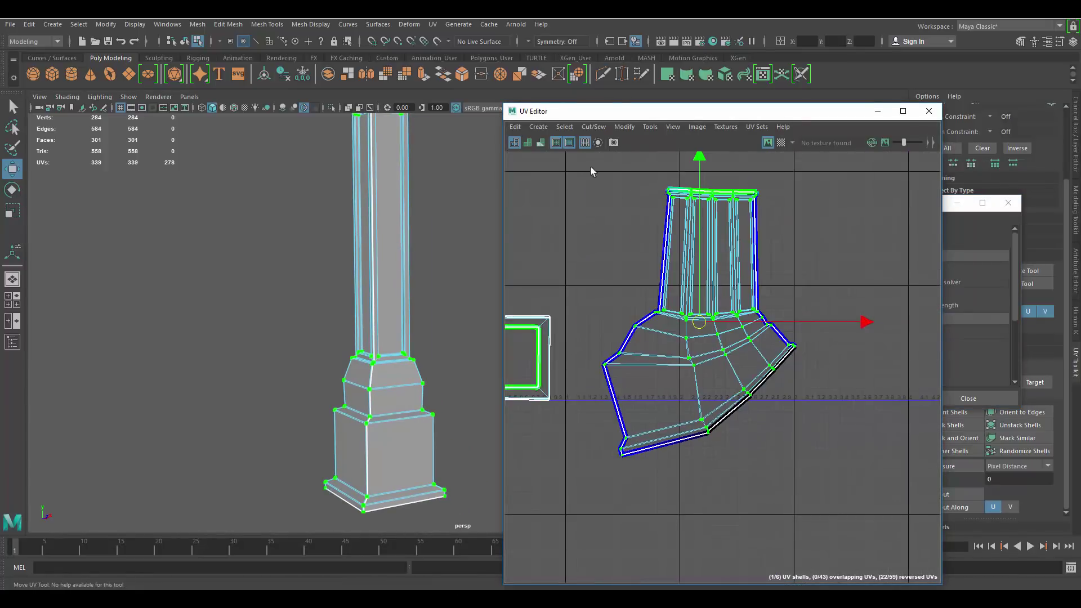
Step: Unfold the shaft and base shell again with the Unfold3D method at 1 iteration, and deselect it
{"action": "left_click", "coordinate": [627, 130]}
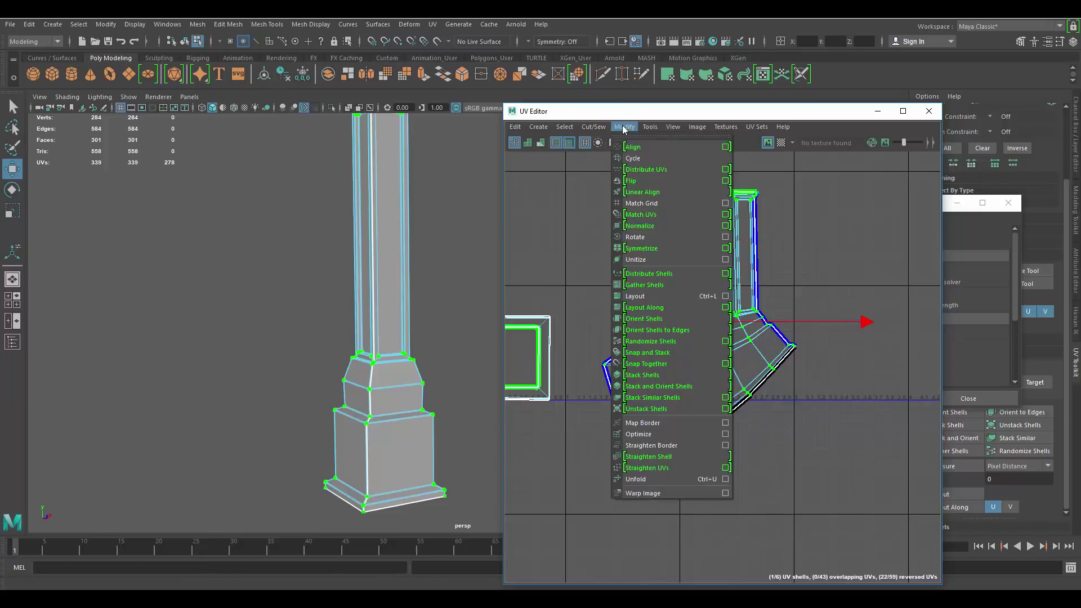
{"action": "left_click", "coordinate": [728, 484]}
{"action": "left_click", "coordinate": [810, 232]}
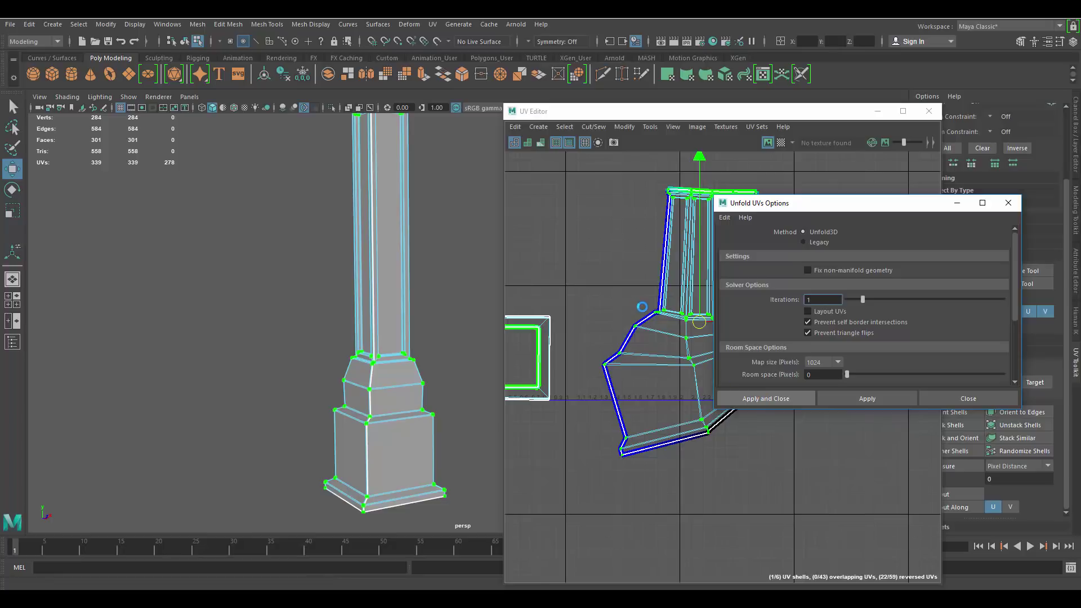
{"action": "left_click", "coordinate": [766, 399]}
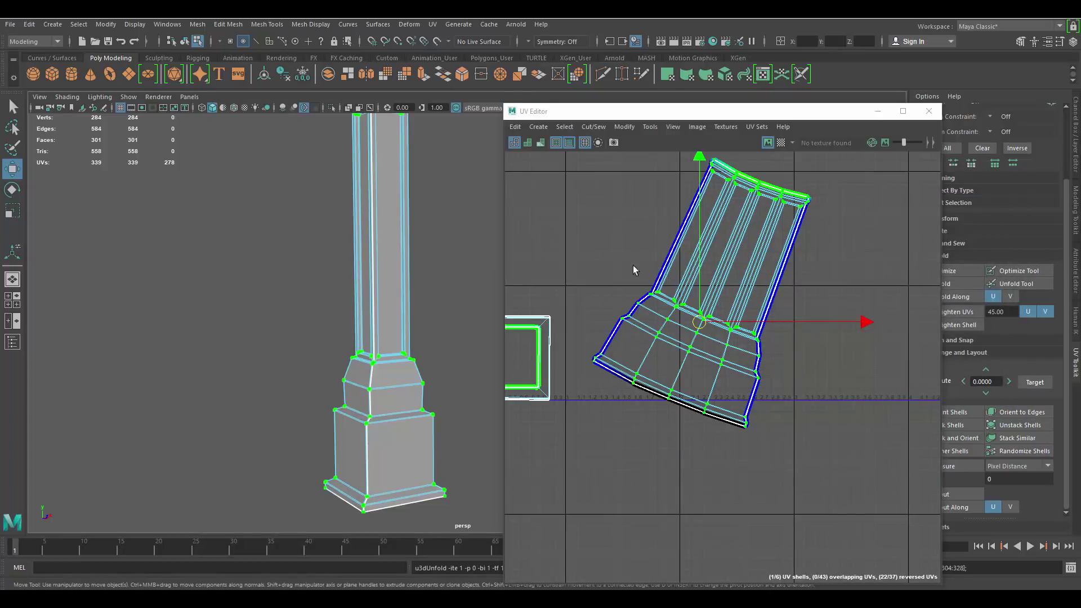
{"action": "middle_click_drag", "start_coordinate": [767, 236], "coordinate": [789, 274], "text": "alt"}
{"action": "left_click", "coordinate": [789, 274]}
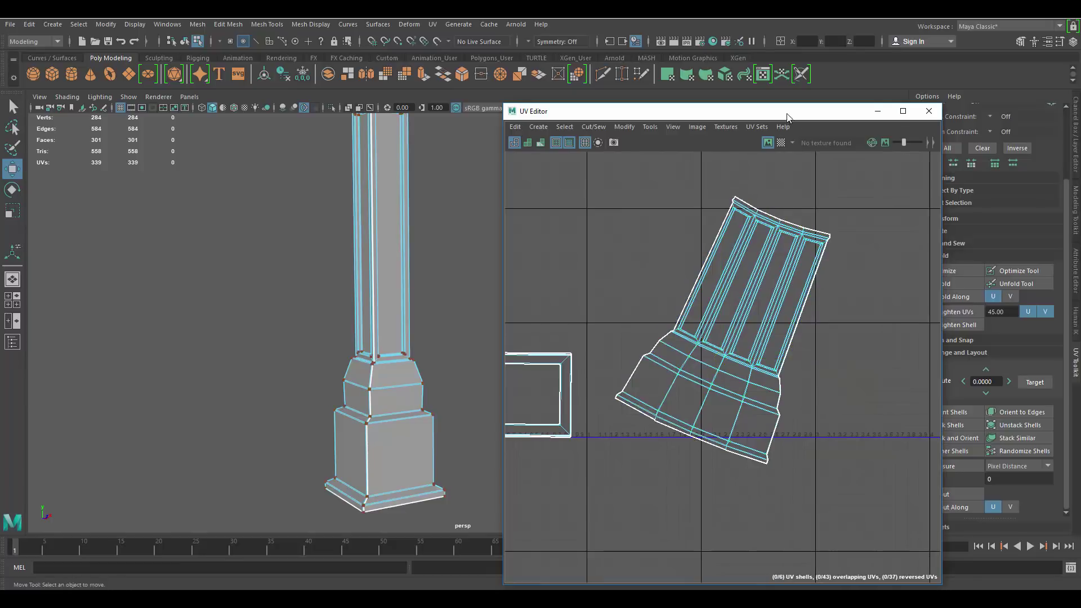
Step: Select the tilted shaft and base shell, straighten its rotation with Orient Shells, and deselect it
{"action": "left_click_drag", "start_coordinate": [788, 116], "coordinate": [710, 108]}
{"action": "key", "text": "w"}
{"action": "left_click", "coordinate": [709, 230]}
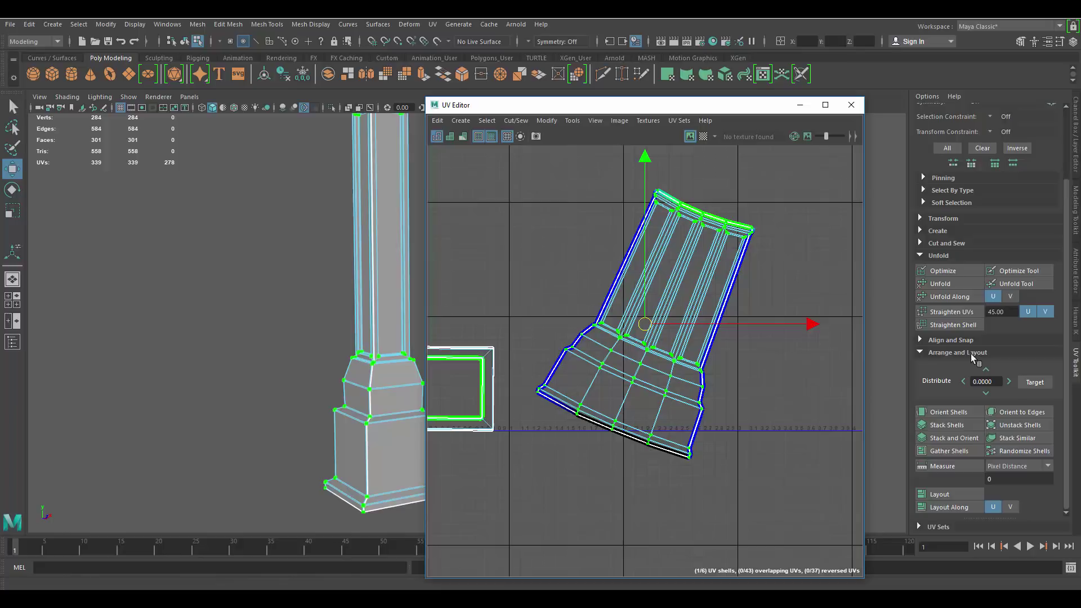
{"action": "left_click", "coordinate": [951, 413]}
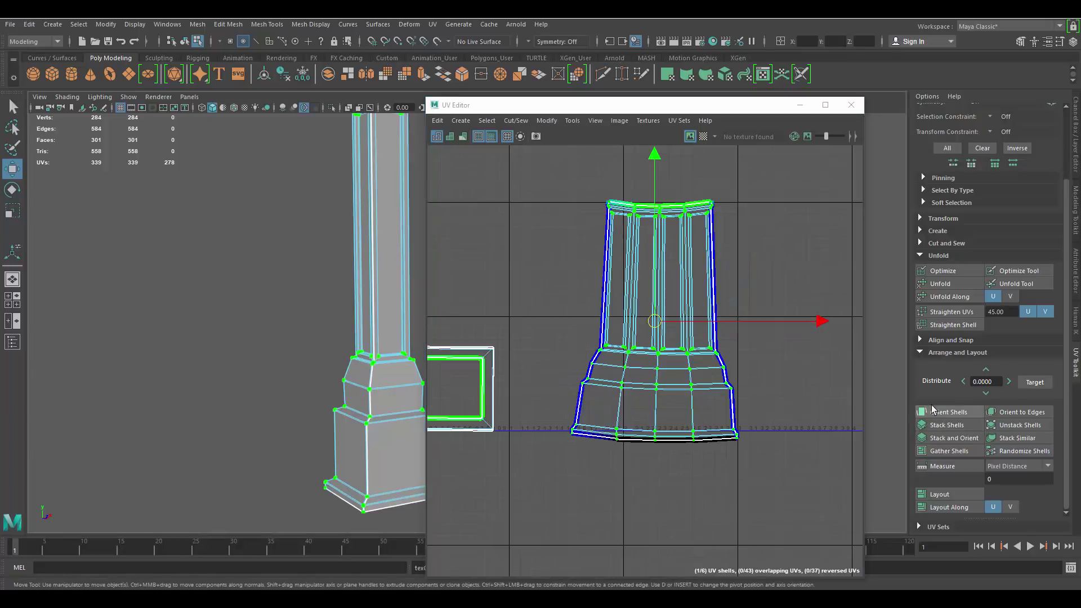
{"action": "left_click", "coordinate": [736, 232]}
Step: Compare the oriented UV shell with the column's shaft and base, checking the bevelled corner edges up close
{"action": "left_click_drag", "start_coordinate": [322, 237], "coordinate": [323, 257], "text": "alt"}
{"action": "middle_click_drag", "start_coordinate": [576, 276], "coordinate": [705, 234], "text": "alt"}
{"action": "middle_click_drag", "start_coordinate": [787, 230], "coordinate": [709, 262], "text": "alt"}
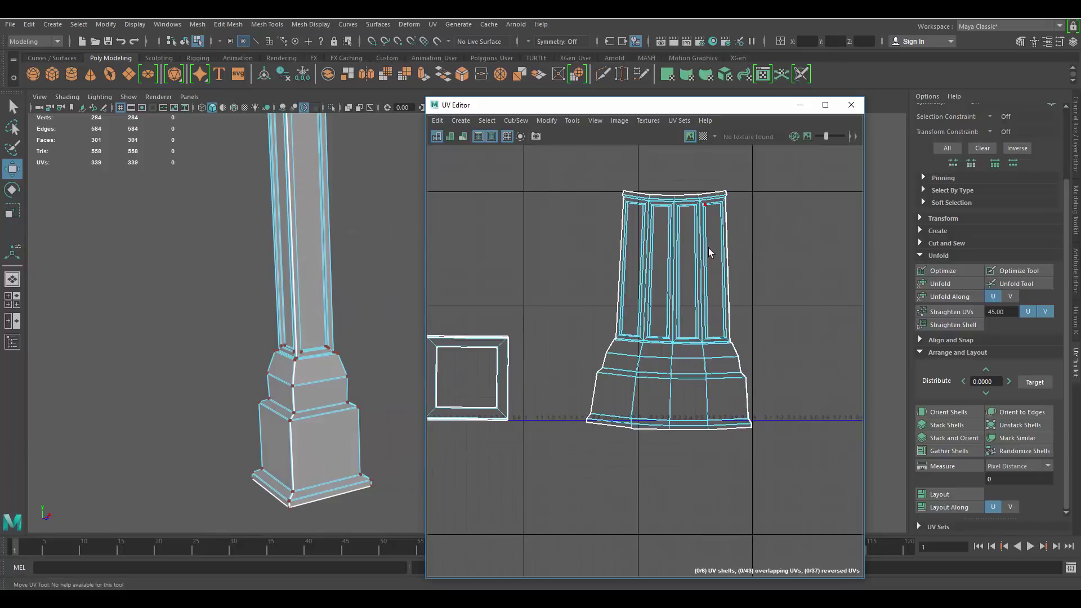
{"action": "scroll", "coordinate": [708, 249], "scroll_direction": "up", "scroll_amount": 3}
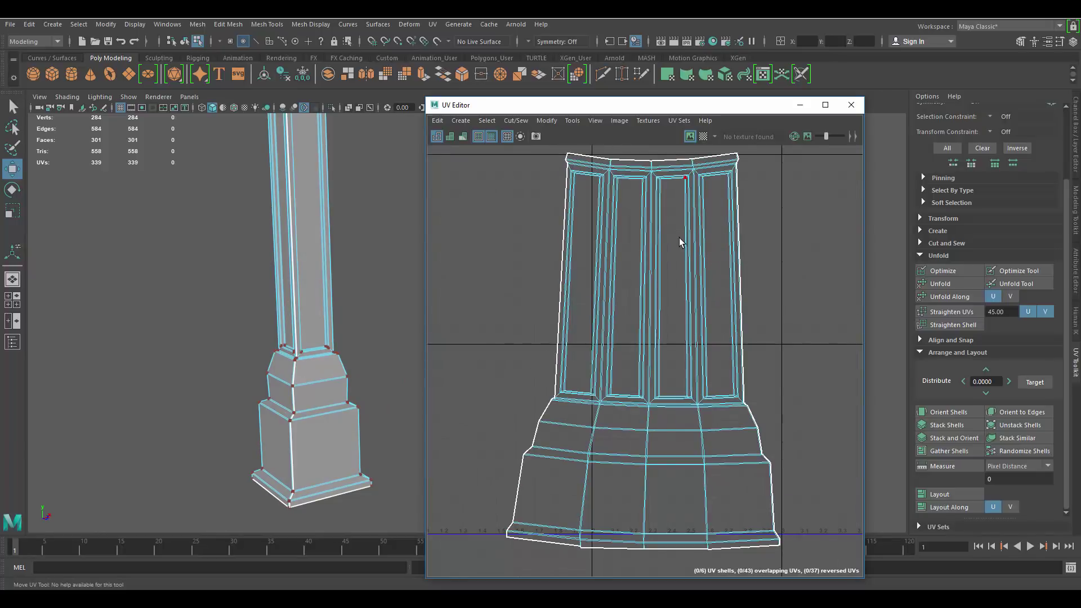
{"action": "mouse_move", "coordinate": [300, 266]}
{"action": "left_mouse_down", "text": "alt"}
{"action": "mouse_move", "coordinate": [312, 287]}
{"action": "mouse_move", "coordinate": [316, 259]}
{"action": "left_mouse_up", "text": "alt"}
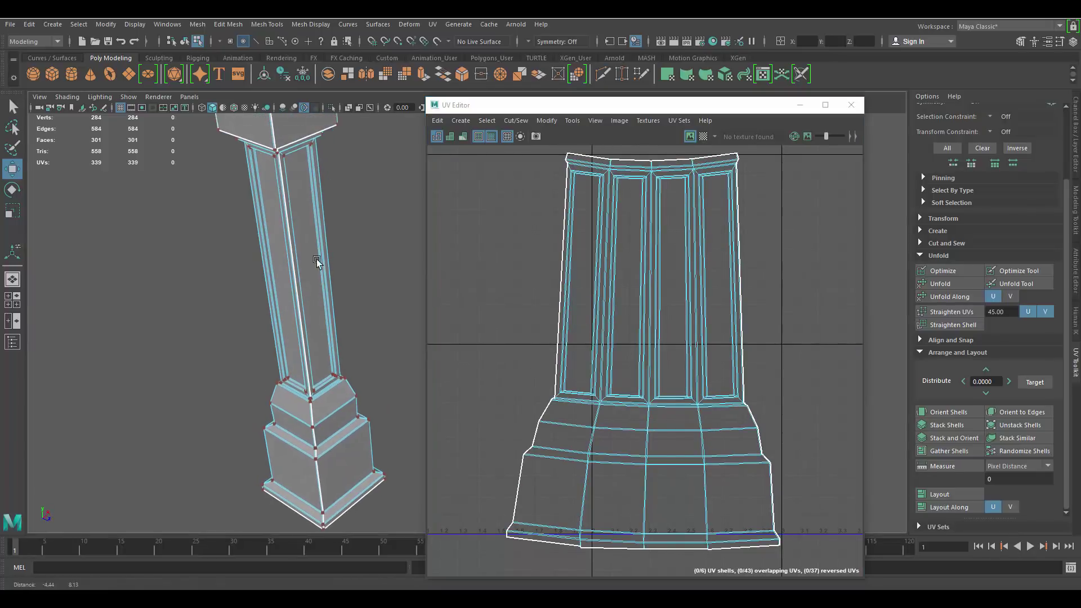
{"action": "middle_click_drag", "start_coordinate": [316, 259], "coordinate": [336, 305], "text": "alt"}
{"action": "right_click_drag", "start_coordinate": [297, 305], "coordinate": [326, 331], "text": "alt"}
{"action": "middle_click_drag", "start_coordinate": [327, 330], "coordinate": [349, 181], "text": "alt"}
{"action": "left_click_drag", "start_coordinate": [352, 317], "coordinate": [359, 249], "text": "alt"}
{"action": "middle_click_drag", "start_coordinate": [367, 318], "coordinate": [307, 273], "text": "alt"}
{"action": "right_click_drag", "start_coordinate": [281, 277], "coordinate": [299, 312], "text": "alt"}
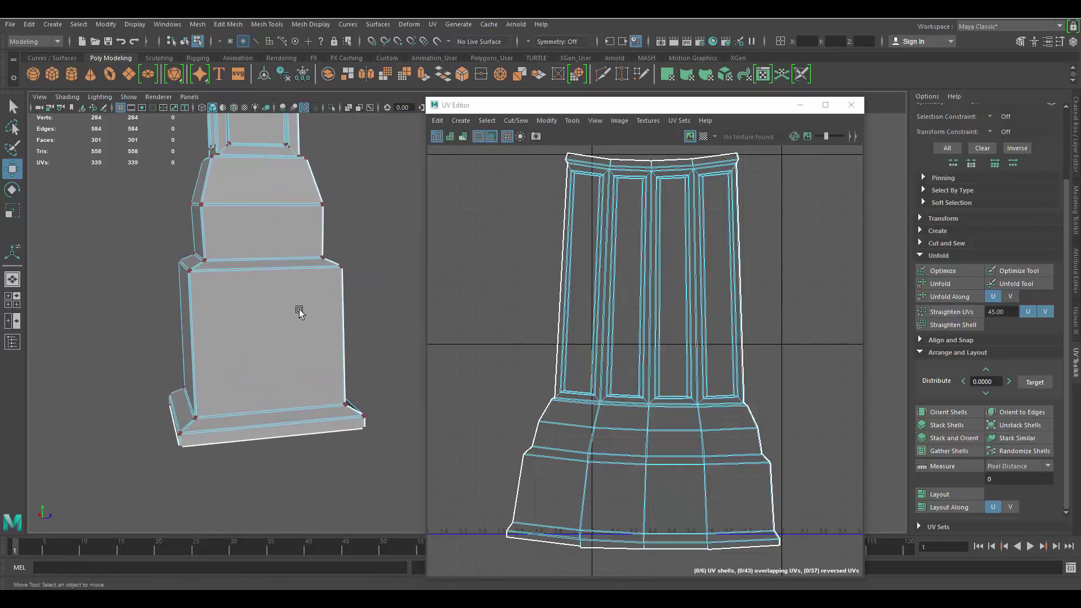
{"action": "left_click_drag", "start_coordinate": [299, 312], "coordinate": [355, 301], "text": "alt"}
{"action": "middle_click_drag", "start_coordinate": [355, 301], "coordinate": [327, 263], "text": "alt"}
{"action": "right_click_drag", "start_coordinate": [324, 282], "coordinate": [293, 296], "text": "alt"}
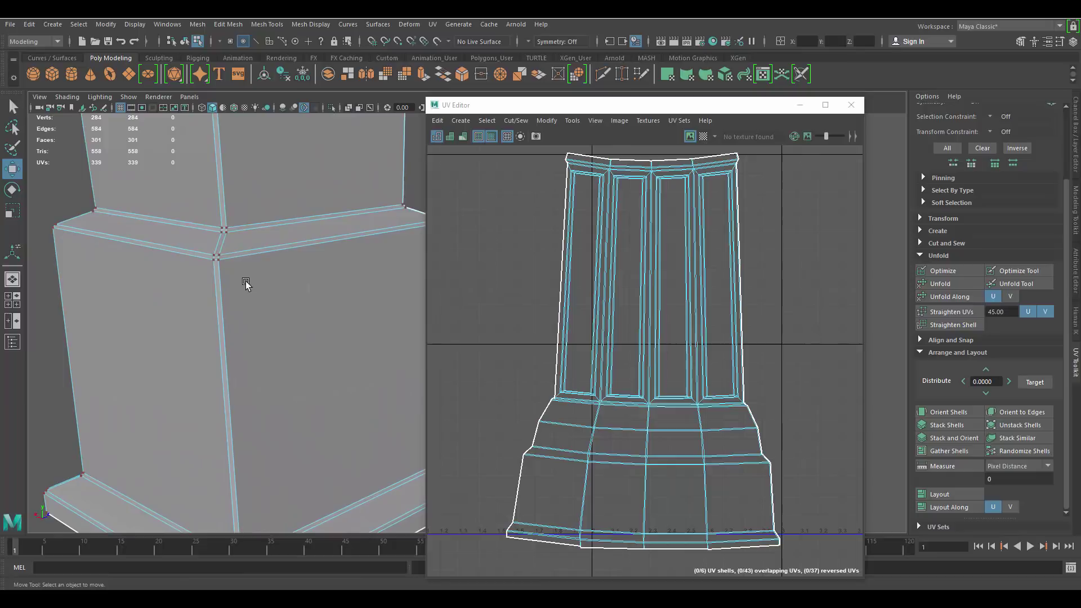
{"action": "middle_click_drag", "start_coordinate": [210, 282], "coordinate": [249, 272], "text": "alt"}
Step: Select a vertical bevel edge on the base block's corner and inspect that corner and the seam corner up close
{"action": "left_click_drag", "start_coordinate": [545, 105], "coordinate": [693, 106]}
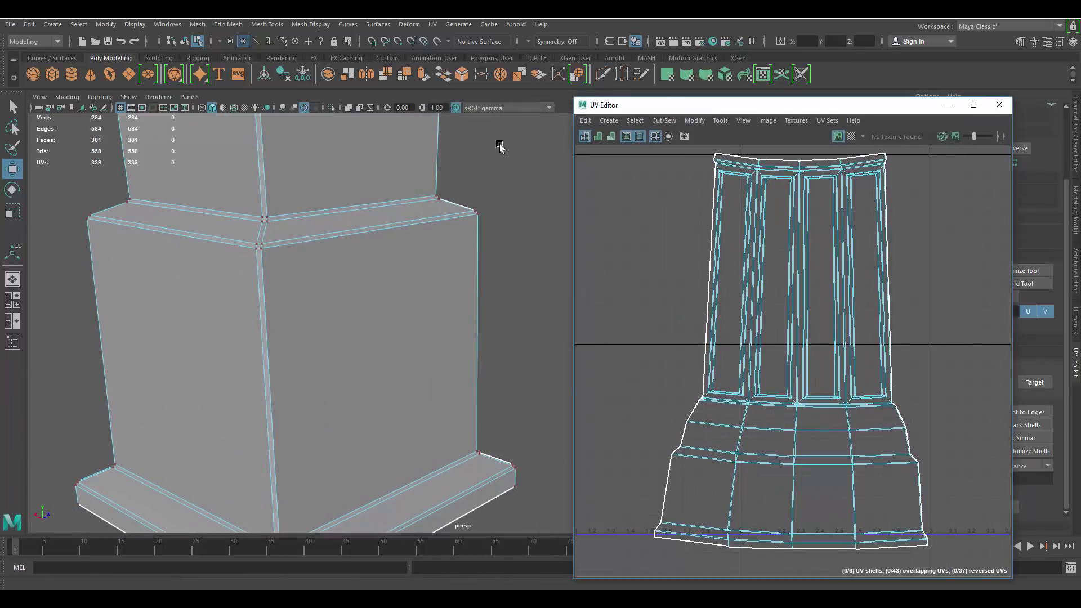
{"action": "middle_click_drag", "start_coordinate": [271, 251], "coordinate": [383, 212], "text": "alt"}
{"action": "right_click_drag", "start_coordinate": [439, 204], "coordinate": [440, 176]}
{"action": "left_click", "coordinate": [452, 193]}
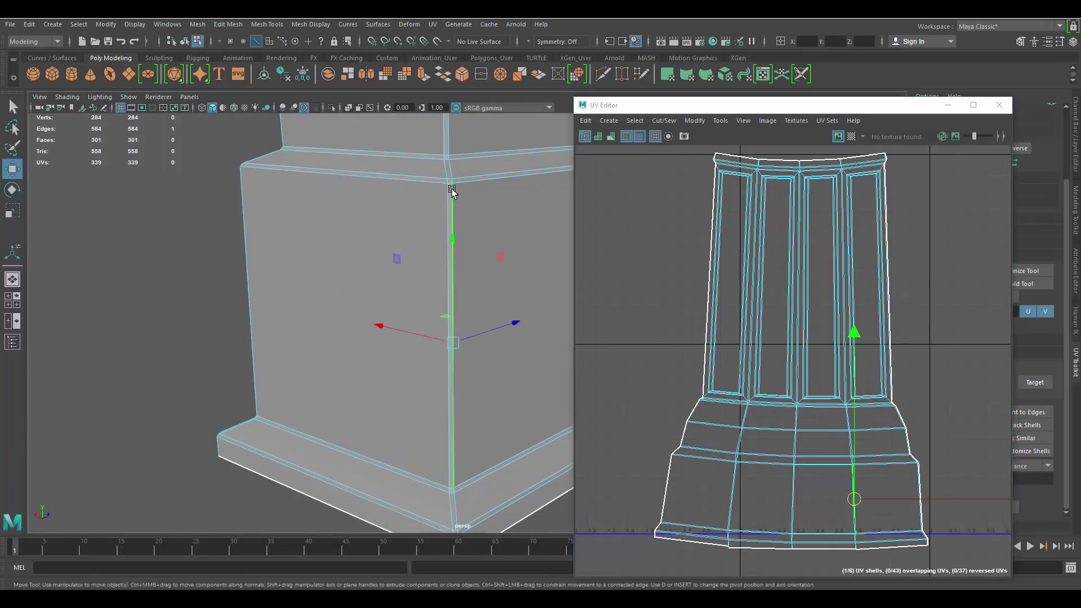
{"action": "key", "text": "f"}
{"action": "middle_click_drag", "start_coordinate": [493, 145], "coordinate": [459, 244], "text": "alt"}
{"action": "right_click_drag", "start_coordinate": [458, 243], "coordinate": [507, 239], "text": "alt"}
{"action": "left_click_drag", "start_coordinate": [400, 206], "coordinate": [418, 232], "text": "alt"}
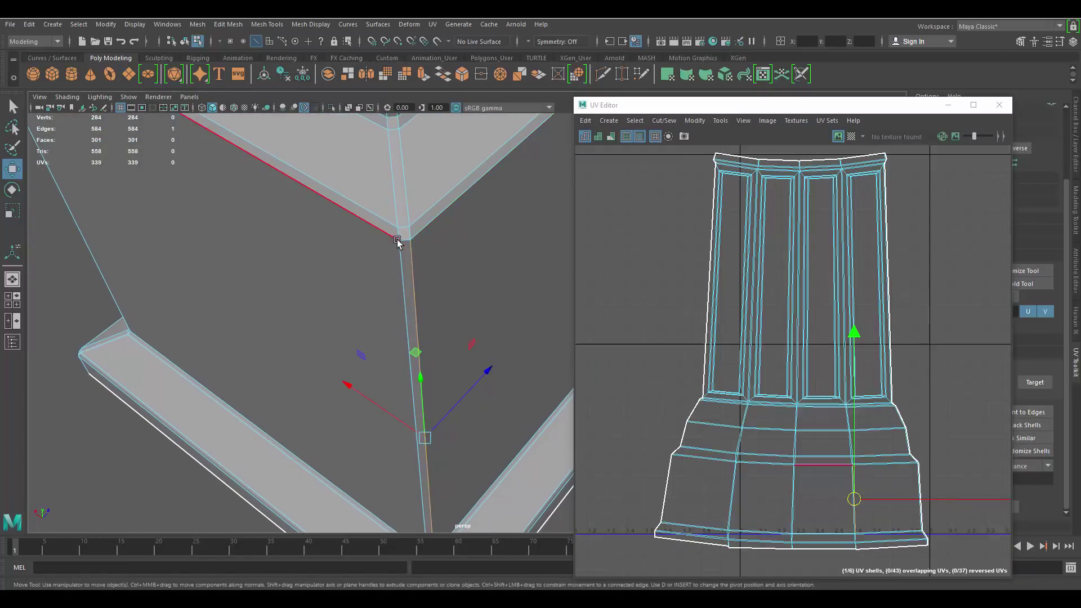
{"action": "scroll", "coordinate": [446, 269], "scroll_direction": "down", "scroll_amount": 6}
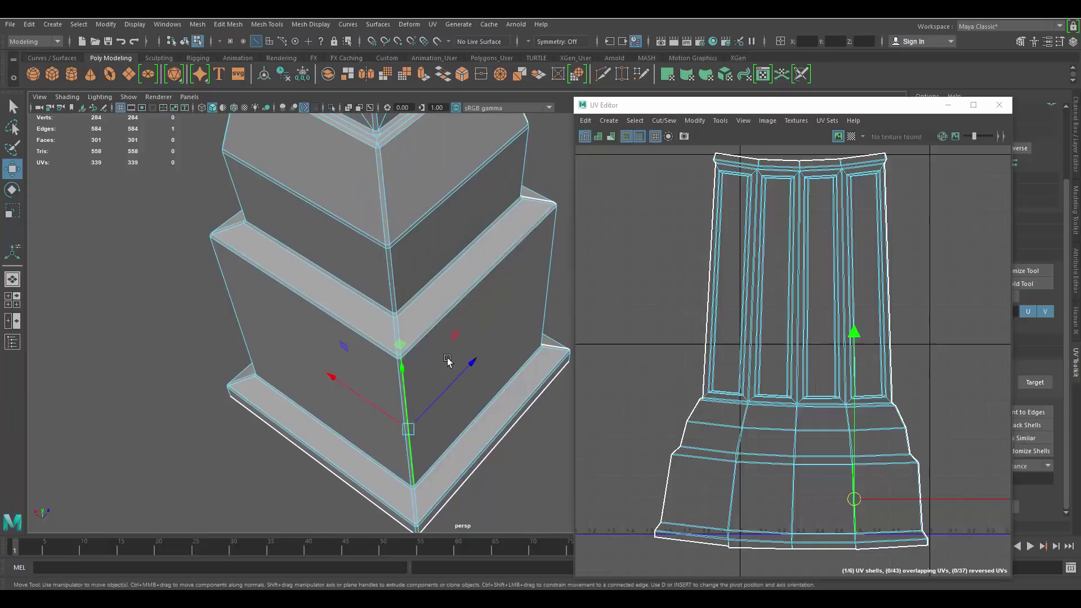
{"action": "left_click_drag", "start_coordinate": [447, 360], "coordinate": [469, 211], "text": "alt"}
{"action": "left_click_drag", "start_coordinate": [451, 295], "coordinate": [348, 228], "text": "alt"}
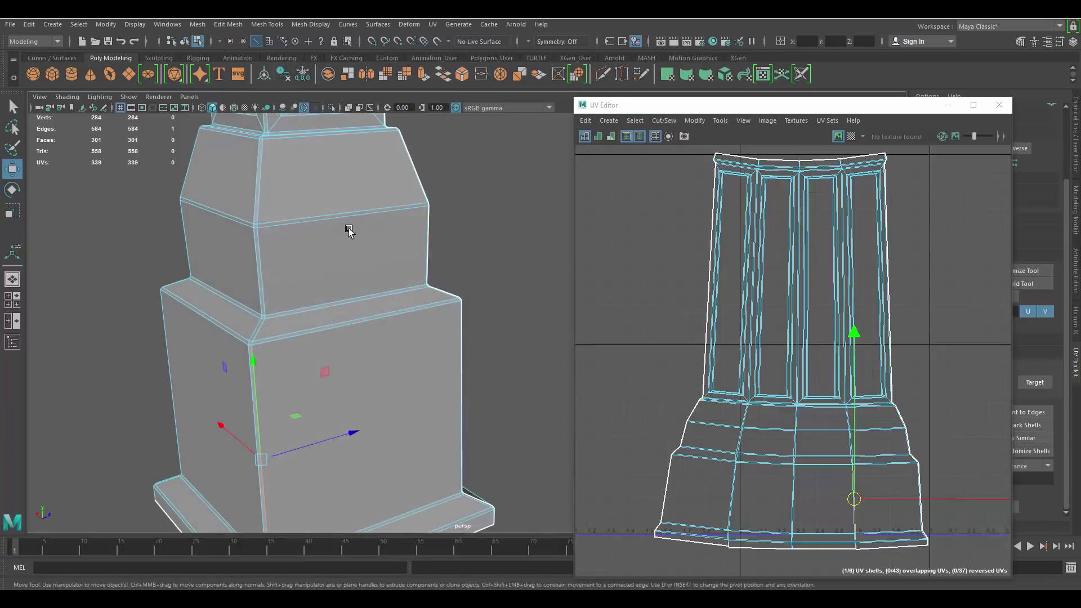
{"action": "right_click_drag", "start_coordinate": [347, 228], "coordinate": [375, 226], "text": "alt"}
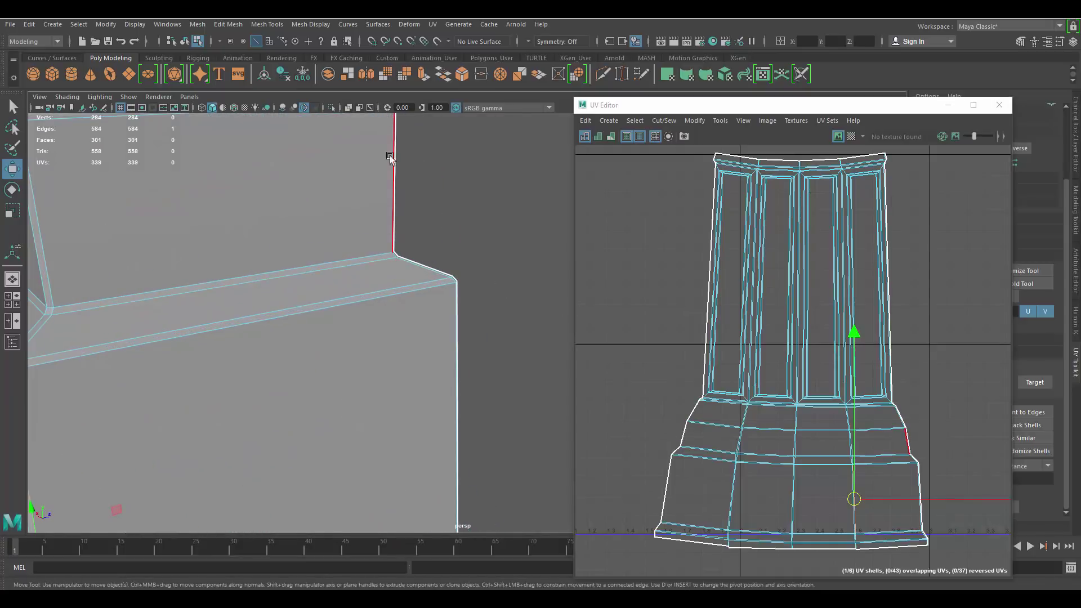
{"action": "left_click_drag", "start_coordinate": [471, 265], "coordinate": [413, 263], "text": "alt"}
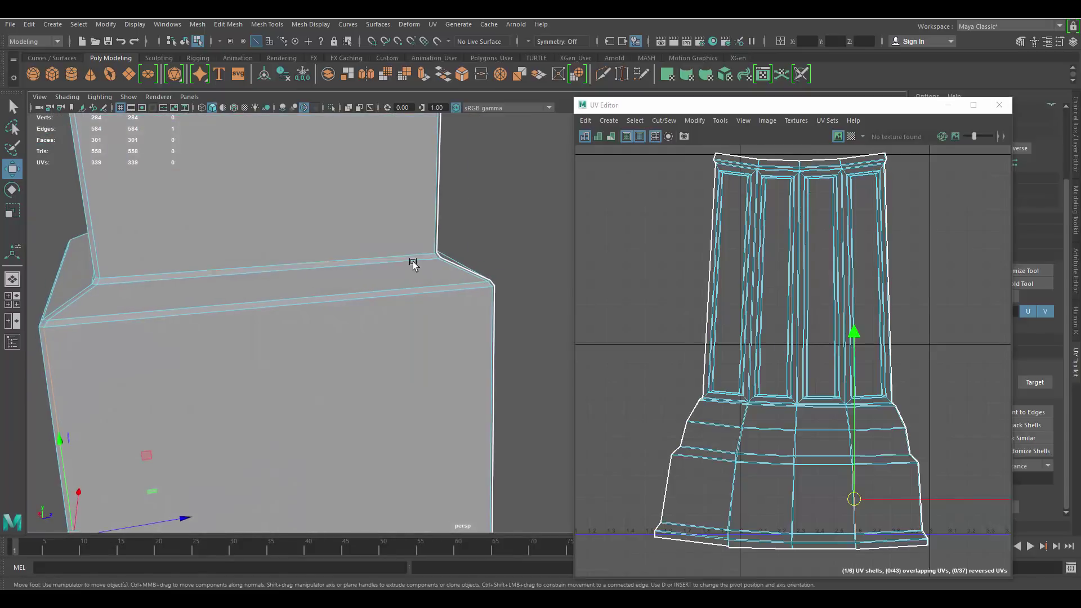
Step: Clear the bevel edge selection and compare the column's shaft and base with the large UV shell
{"action": "double_click", "coordinate": [411, 261]}
{"action": "left_click", "coordinate": [536, 189]}
{"action": "right_click_drag", "start_coordinate": [535, 190], "coordinate": [374, 236], "text": "alt"}
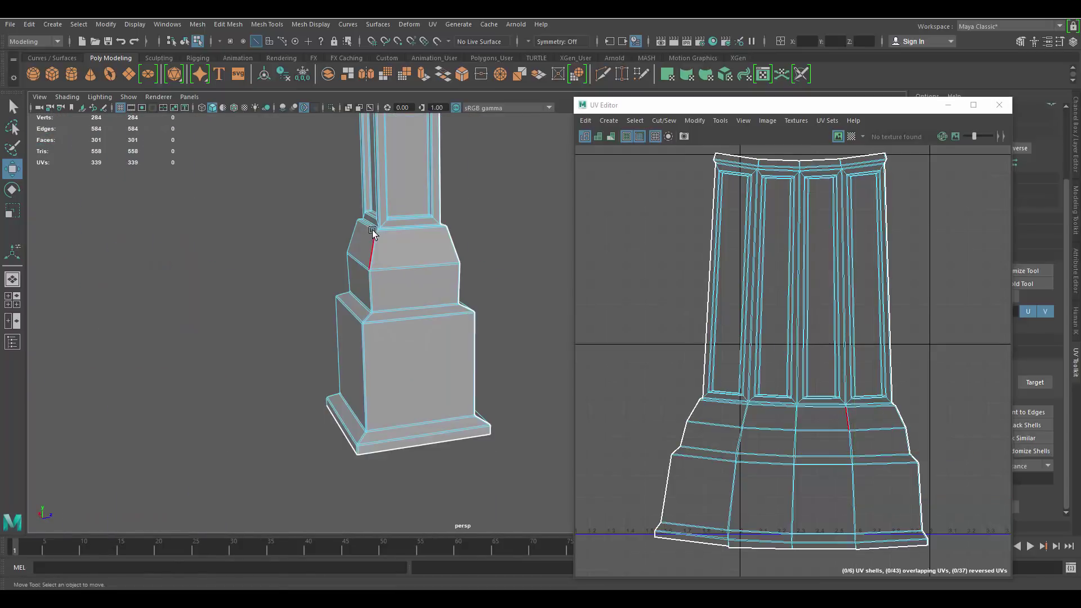
{"action": "left_click_drag", "start_coordinate": [383, 246], "coordinate": [357, 304], "text": "alt"}
{"action": "scroll", "coordinate": [796, 298], "scroll_direction": "down", "scroll_amount": 2}
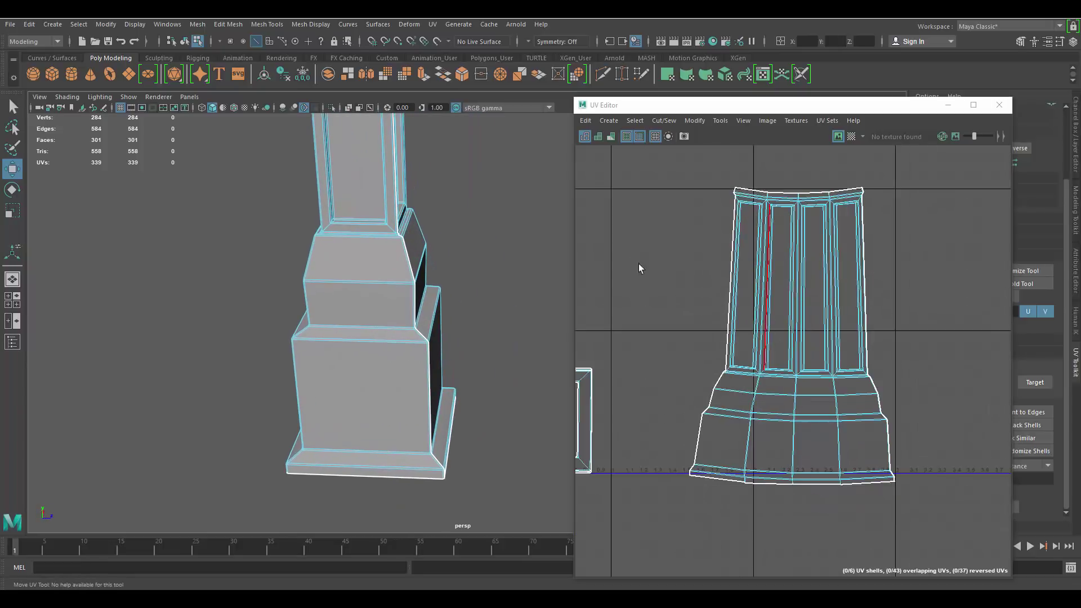
{"action": "scroll", "coordinate": [442, 333], "scroll_direction": "up", "scroll_amount": 2}
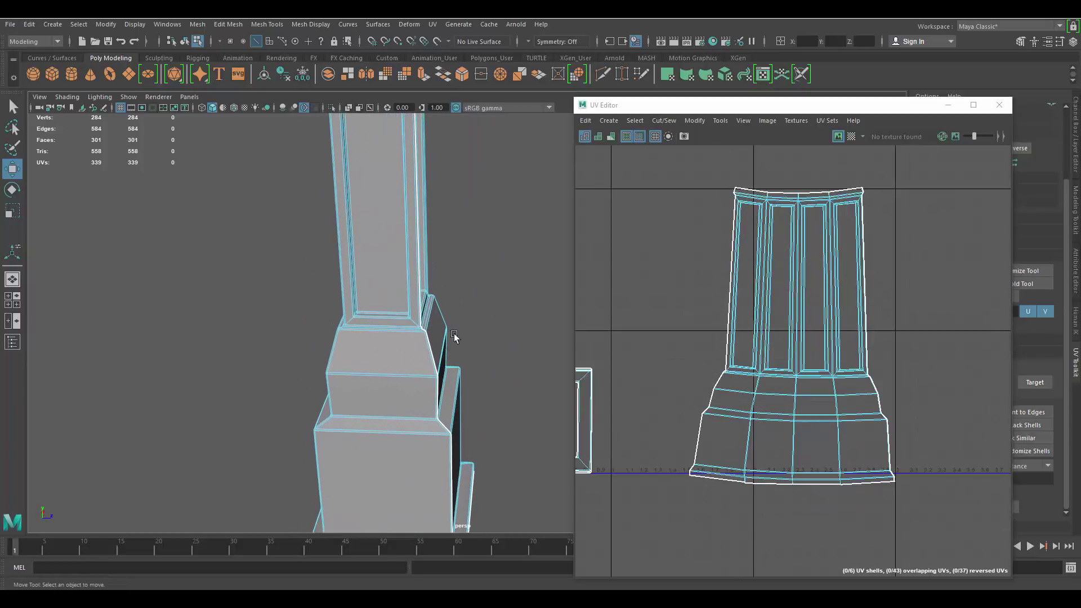
Step: Display the checker map and examine its pattern on the column's shaft, stepped tiers and base block
{"action": "left_click", "coordinate": [852, 138]}
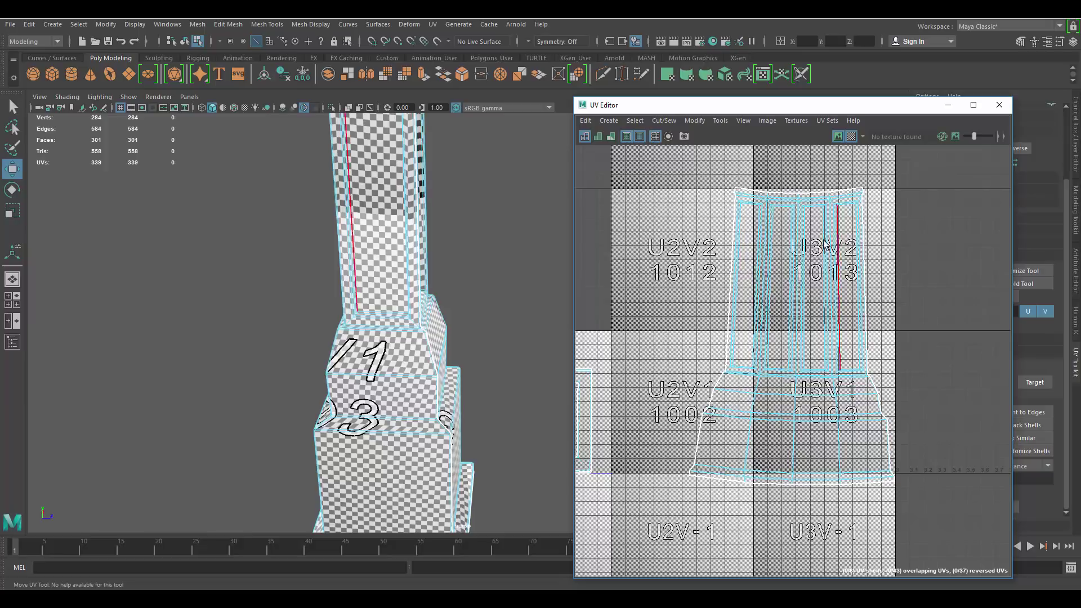
{"action": "scroll", "coordinate": [390, 372], "scroll_direction": "up", "scroll_amount": 3}
{"action": "left_click_drag", "start_coordinate": [392, 391], "coordinate": [381, 401], "text": "alt"}
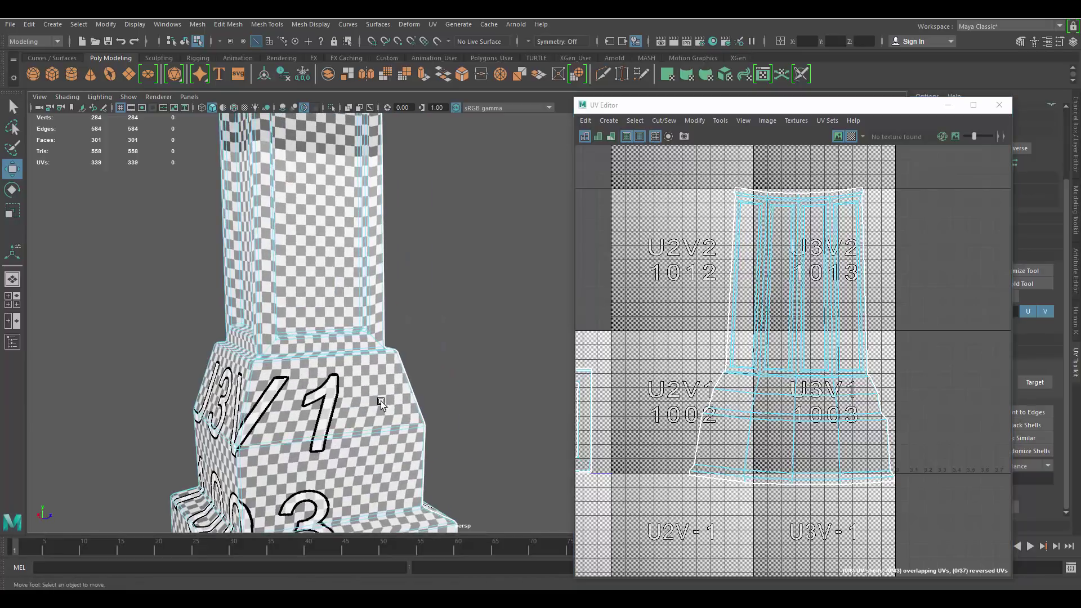
{"action": "middle_click_drag", "start_coordinate": [380, 401], "coordinate": [400, 315], "text": "alt"}
{"action": "left_click_drag", "start_coordinate": [400, 320], "coordinate": [418, 338], "text": "alt"}
{"action": "middle_click_drag", "start_coordinate": [418, 338], "coordinate": [415, 221], "text": "alt"}
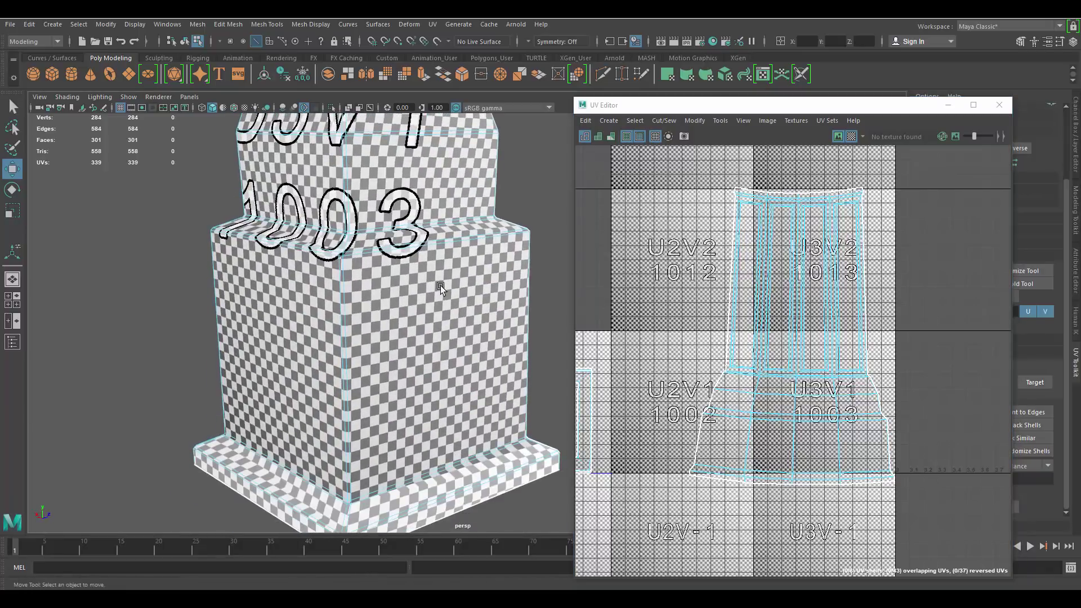
{"action": "left_click_drag", "start_coordinate": [441, 286], "coordinate": [372, 296], "text": "alt"}
{"action": "middle_click_drag", "start_coordinate": [434, 387], "coordinate": [397, 268], "text": "alt"}
{"action": "right_click_drag", "start_coordinate": [473, 316], "coordinate": [578, 341], "text": "alt"}
{"action": "left_click_drag", "start_coordinate": [509, 324], "coordinate": [431, 339], "text": "alt"}
{"action": "right_click_drag", "start_coordinate": [431, 340], "coordinate": [352, 298], "text": "alt"}
Step: Examine the checker pattern at the shaft's foot, on the tier above the base and on the cap, and hide the checker map
{"action": "middle_click_drag", "start_coordinate": [343, 279], "coordinate": [462, 452], "text": "alt"}
{"action": "middle_click_drag", "start_coordinate": [360, 155], "coordinate": [396, 348], "text": "alt"}
{"action": "right_click_drag", "start_coordinate": [397, 348], "coordinate": [486, 380], "text": "alt"}
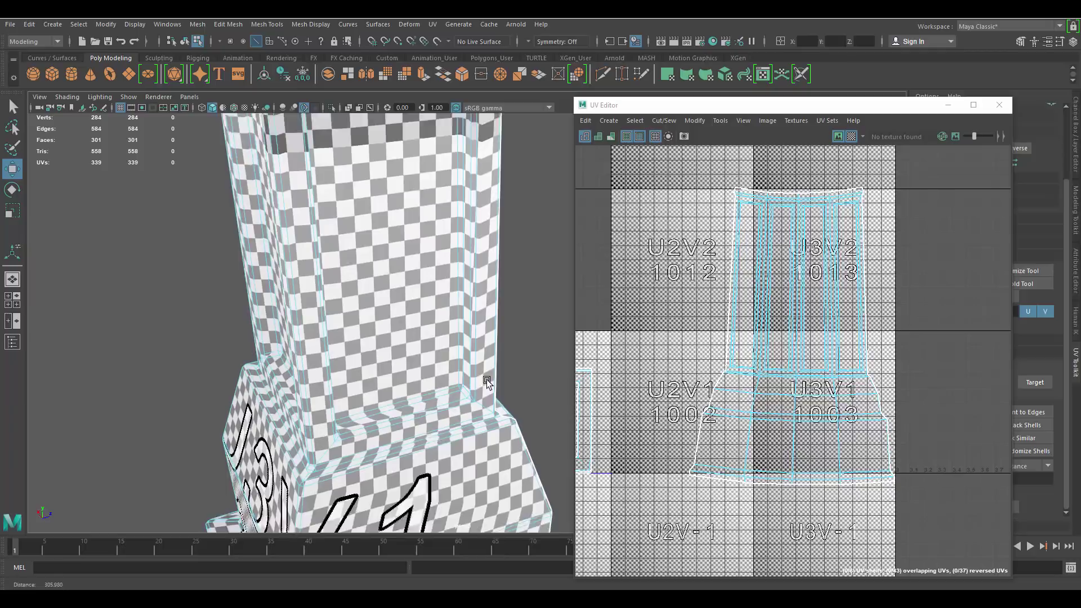
{"action": "middle_click_drag", "start_coordinate": [456, 403], "coordinate": [438, 285], "text": "alt"}
{"action": "right_click_drag", "start_coordinate": [442, 355], "coordinate": [509, 386], "text": "alt"}
{"action": "left_click_drag", "start_coordinate": [451, 327], "coordinate": [410, 272], "text": "alt"}
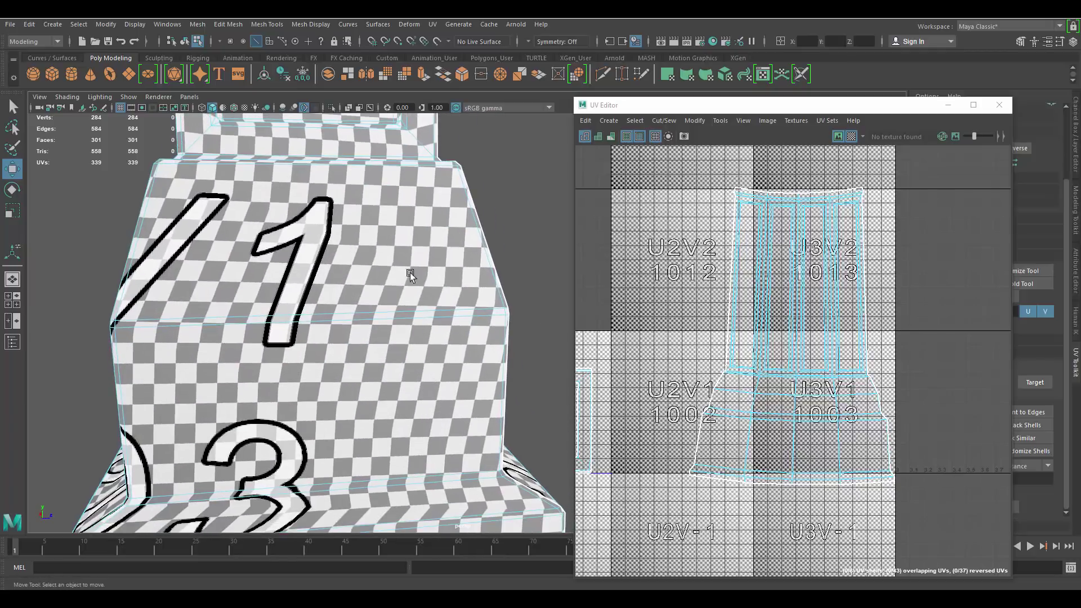
{"action": "right_click_drag", "start_coordinate": [434, 170], "coordinate": [420, 263], "text": "alt"}
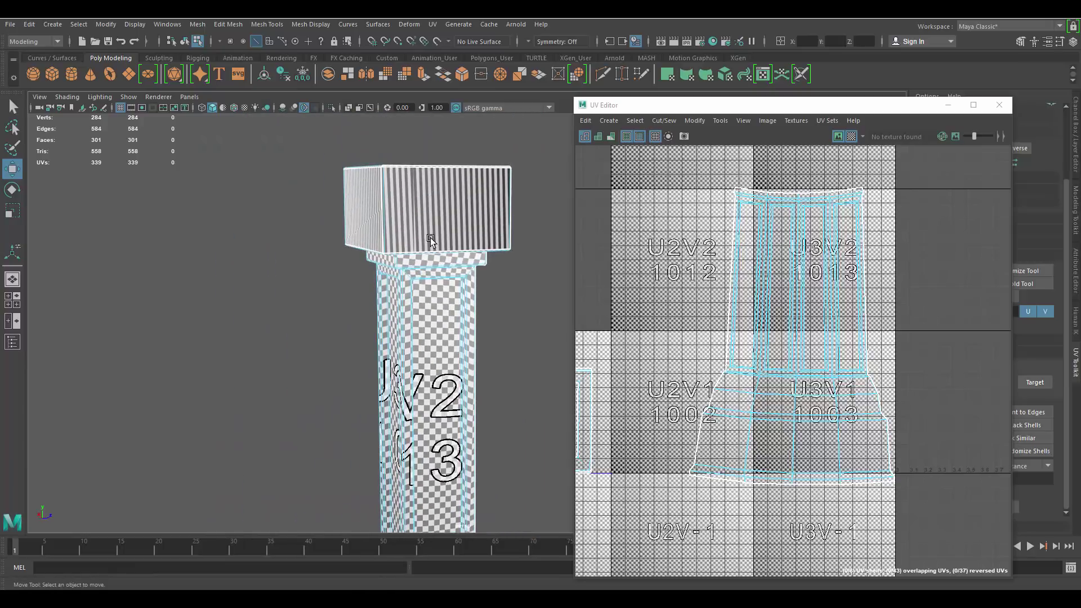
{"action": "left_click_drag", "start_coordinate": [430, 237], "coordinate": [398, 217], "text": "alt"}
{"action": "left_click", "coordinate": [851, 137]}
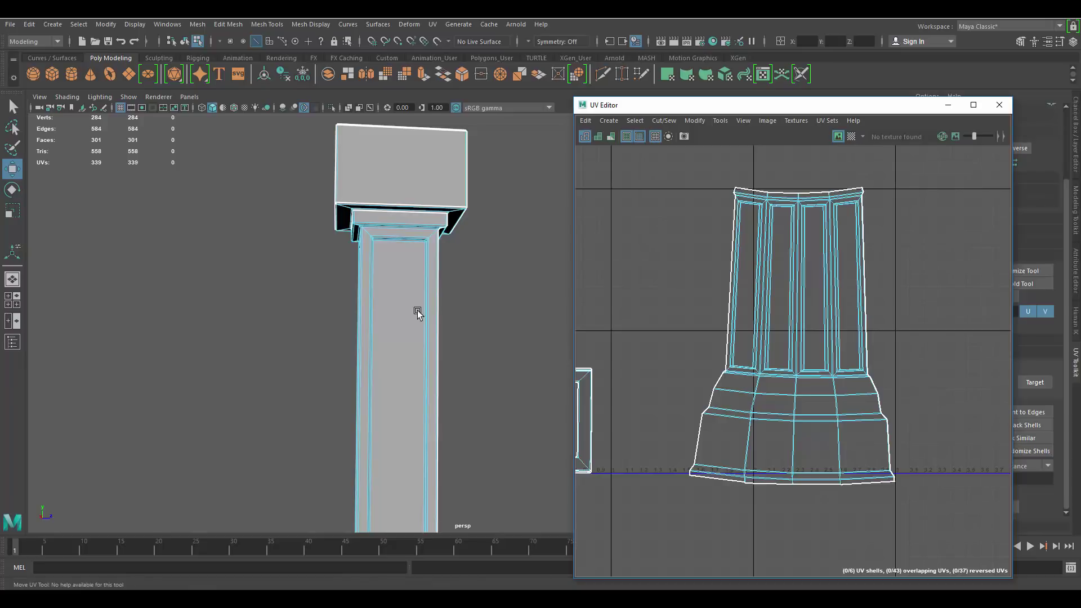
Step: Examine the untextured column from its bevelled base corners up to the cap, alongside the whole UV layout
{"action": "right_click_drag", "start_coordinate": [418, 310], "coordinate": [460, 305], "text": "alt"}
{"action": "left_click_drag", "start_coordinate": [460, 305], "coordinate": [444, 278], "text": "alt"}
{"action": "right_click_drag", "start_coordinate": [445, 278], "coordinate": [530, 340], "text": "alt"}
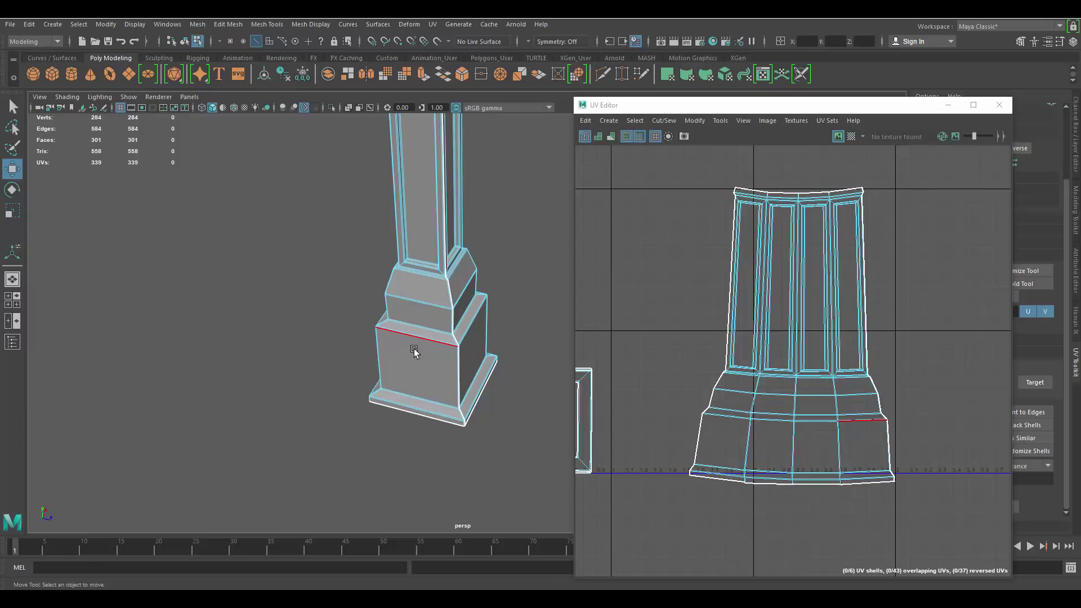
{"action": "right_click_drag", "start_coordinate": [423, 340], "coordinate": [564, 380], "text": "alt"}
{"action": "left_click_drag", "start_coordinate": [419, 332], "coordinate": [505, 365], "text": "alt"}
{"action": "left_click_drag", "start_coordinate": [474, 330], "coordinate": [454, 364], "text": "alt"}
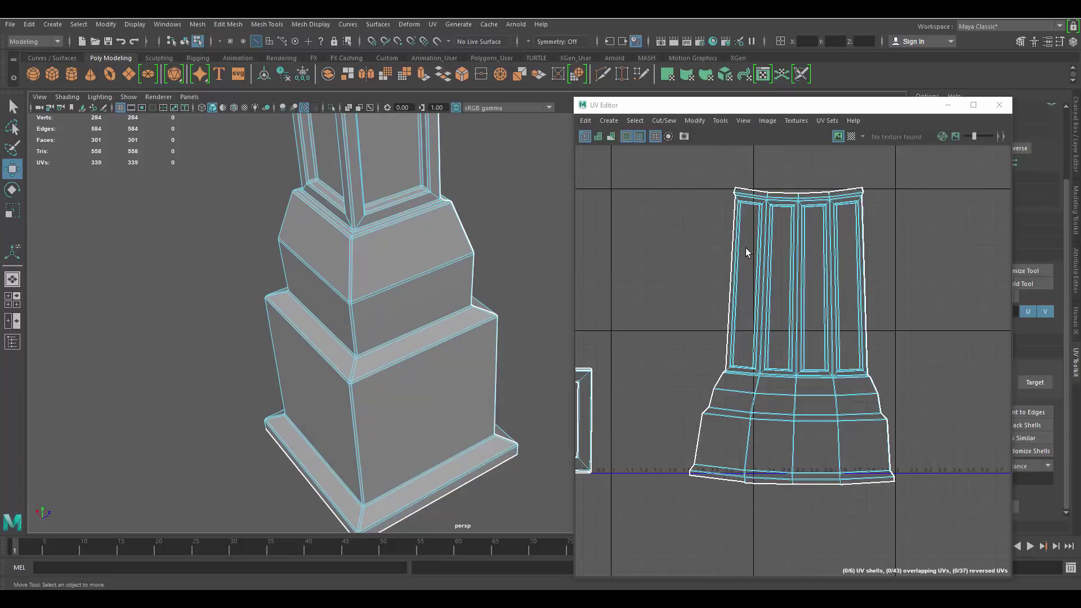
{"action": "scroll", "coordinate": [694, 287], "scroll_direction": "down", "scroll_amount": 3}
{"action": "middle_click_drag", "start_coordinate": [694, 287], "coordinate": [784, 284], "text": "alt"}
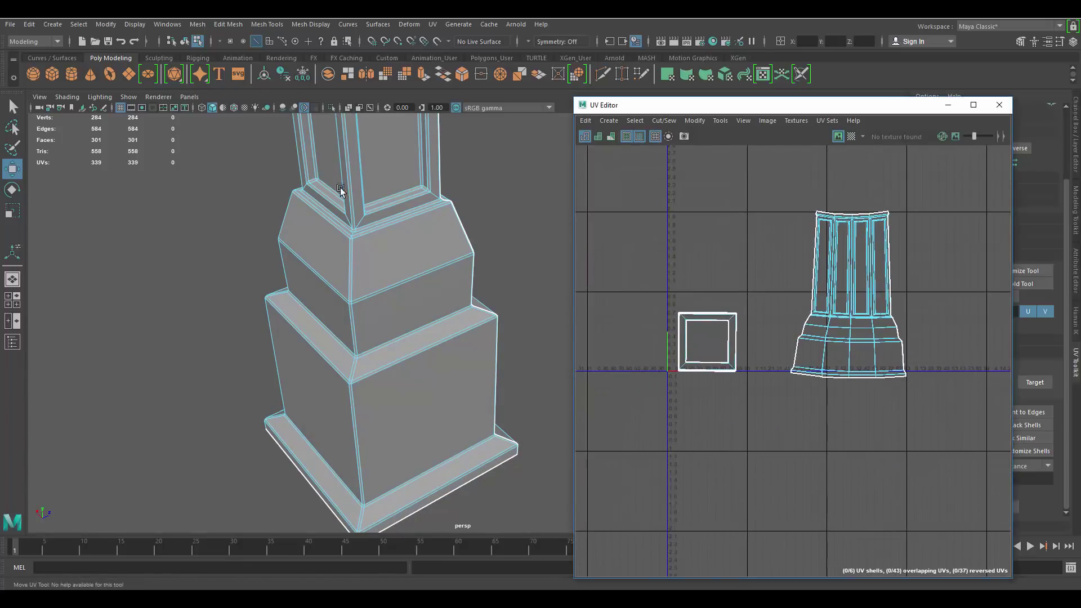
{"action": "middle_click_drag", "start_coordinate": [340, 188], "coordinate": [319, 364], "text": "alt"}
{"action": "scroll", "coordinate": [381, 212], "scroll_direction": "down", "scroll_amount": 3}
{"action": "middle_click_drag", "start_coordinate": [384, 209], "coordinate": [408, 351], "text": "alt"}
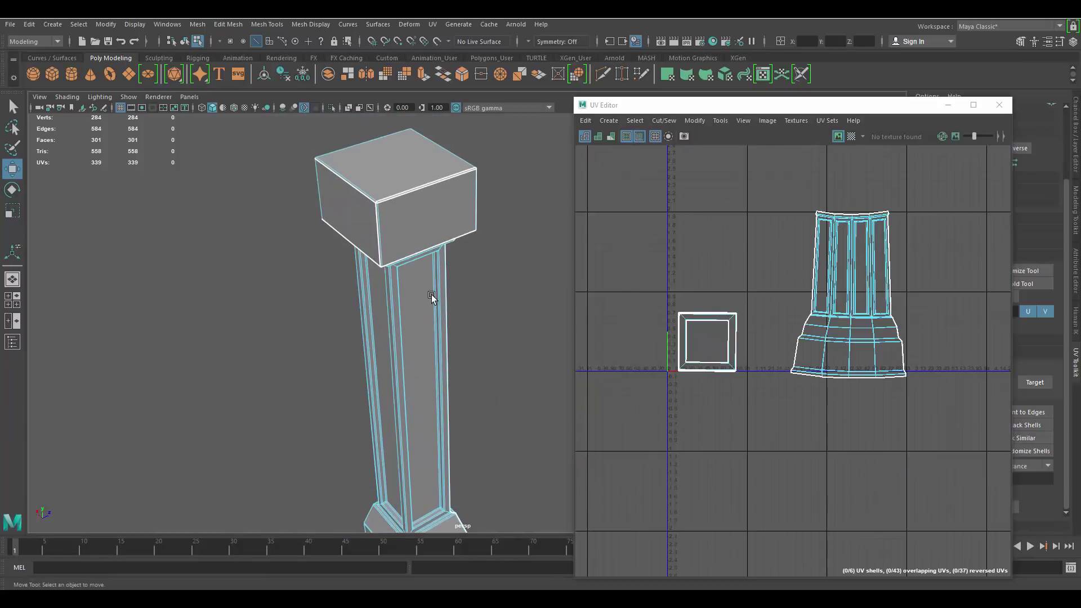
{"action": "middle_click_drag", "start_coordinate": [821, 254], "coordinate": [852, 227], "text": "alt"}
{"action": "scroll", "coordinate": [685, 261], "scroll_direction": "up", "scroll_amount": 3}
Step: Select all UVs of the overlapping square shells, unfold them, and clear the selection
{"action": "key", "text": "F12"}
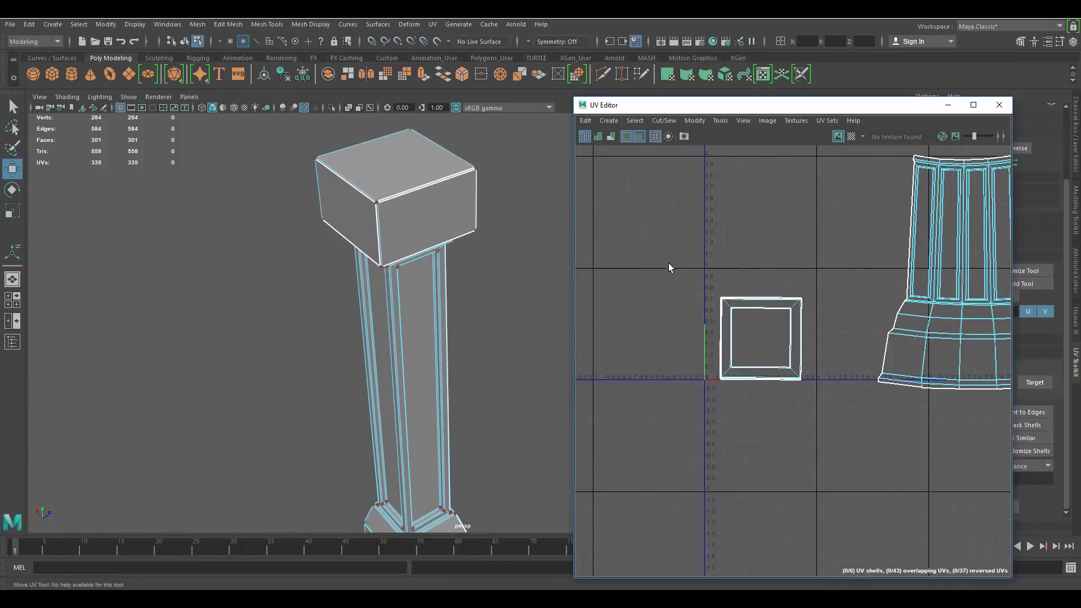
{"action": "left_click_drag", "start_coordinate": [667, 259], "coordinate": [778, 407]}
{"action": "left_click_drag", "start_coordinate": [362, 168], "coordinate": [389, 161], "text": "alt"}
{"action": "middle_click_drag", "start_coordinate": [388, 161], "coordinate": [390, 231], "text": "alt"}
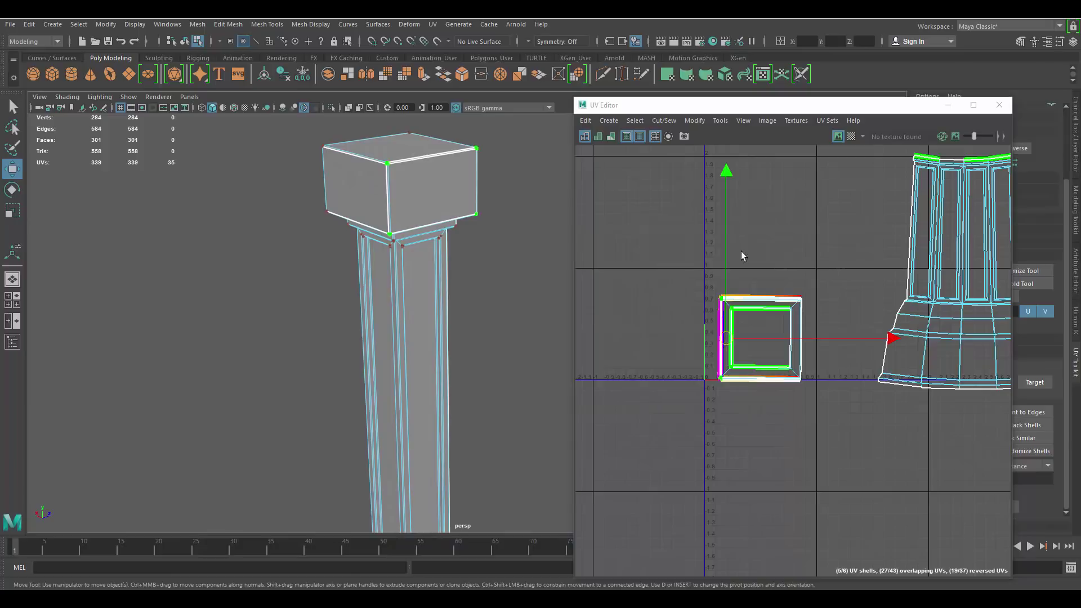
{"action": "left_click_drag", "start_coordinate": [677, 271], "coordinate": [808, 452]}
{"action": "left_click_drag", "start_coordinate": [831, 100], "coordinate": [732, 102]}
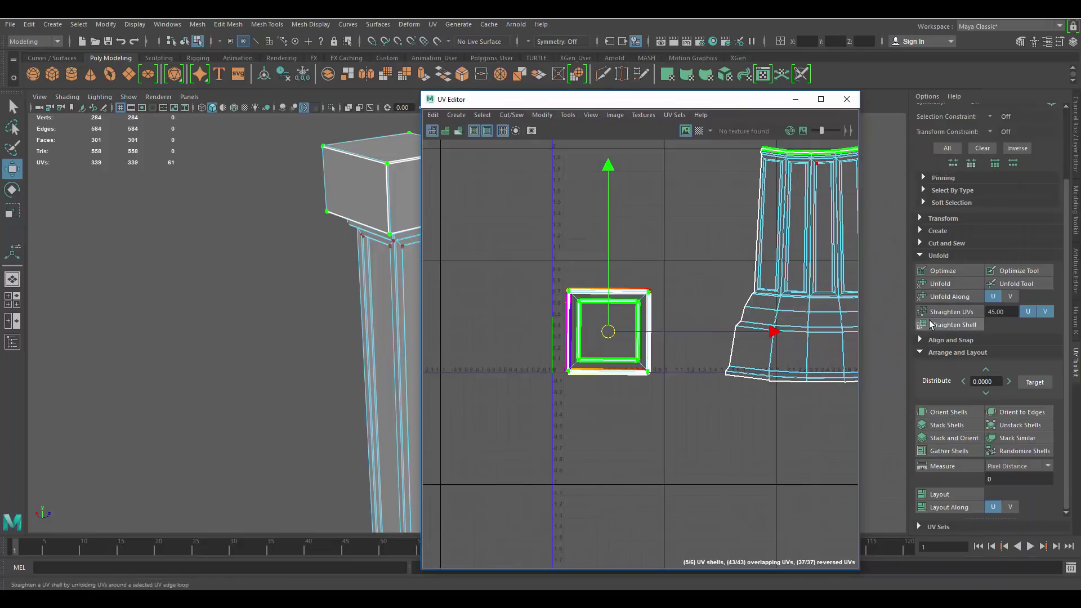
{"action": "left_click", "coordinate": [937, 285]}
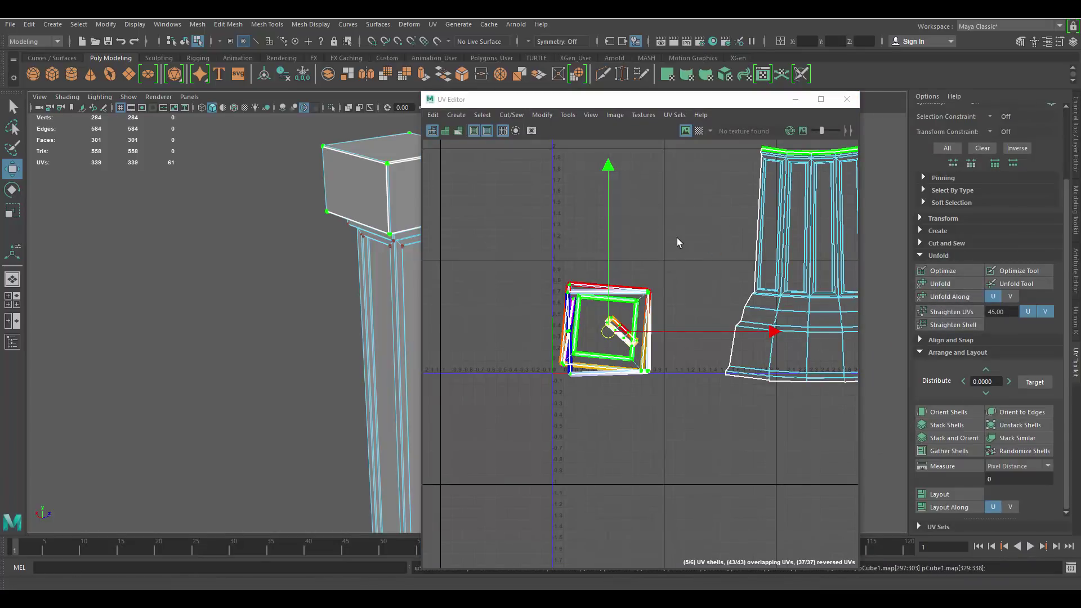
{"action": "scroll", "coordinate": [688, 247], "scroll_direction": "up", "scroll_amount": 1}
{"action": "left_click", "coordinate": [688, 246]}
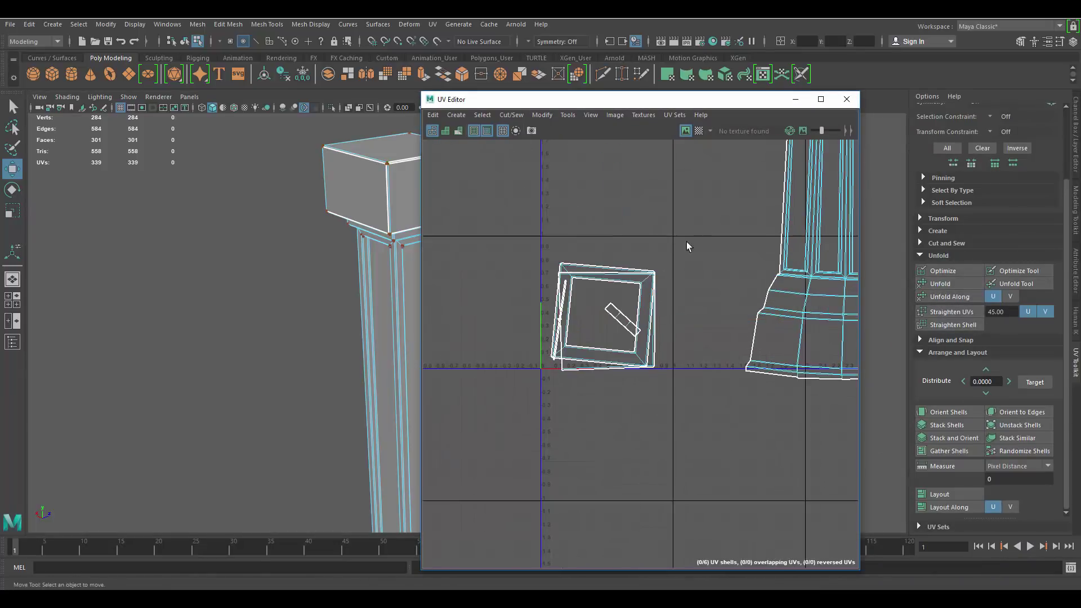
Step: Separate the stacked shells by moving the mitred frame shell above the others and the cap's top shell below them
{"action": "left_click", "coordinate": [613, 276]}
{"action": "left_click_drag", "start_coordinate": [642, 243], "coordinate": [671, 199]}
{"action": "left_click", "coordinate": [648, 281]}
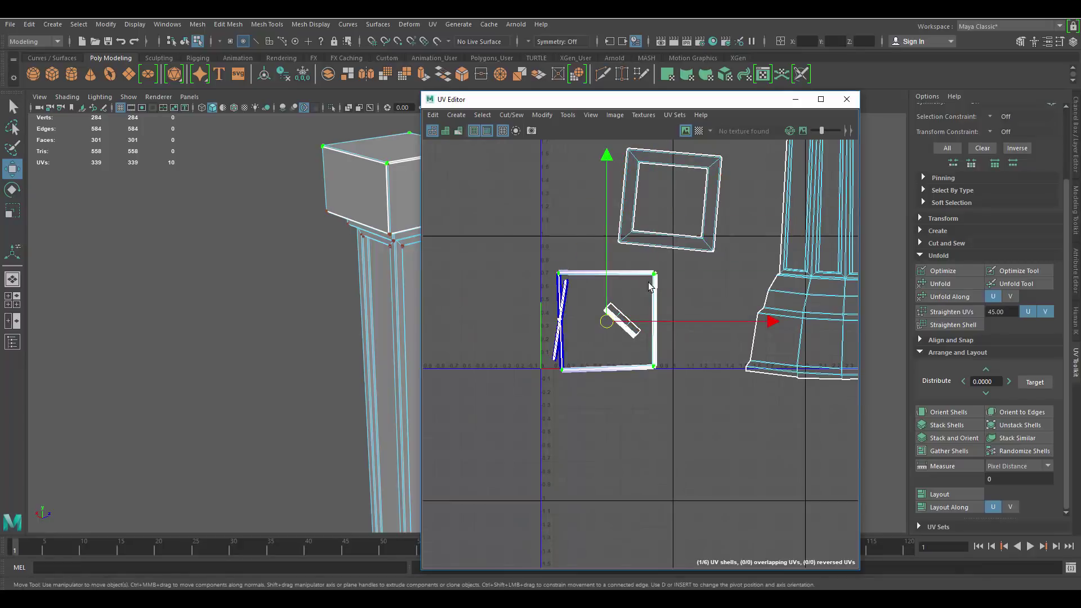
{"action": "left_click_drag", "start_coordinate": [608, 321], "coordinate": [644, 440]}
{"action": "left_click_drag", "start_coordinate": [280, 236], "coordinate": [341, 274], "text": "alt"}
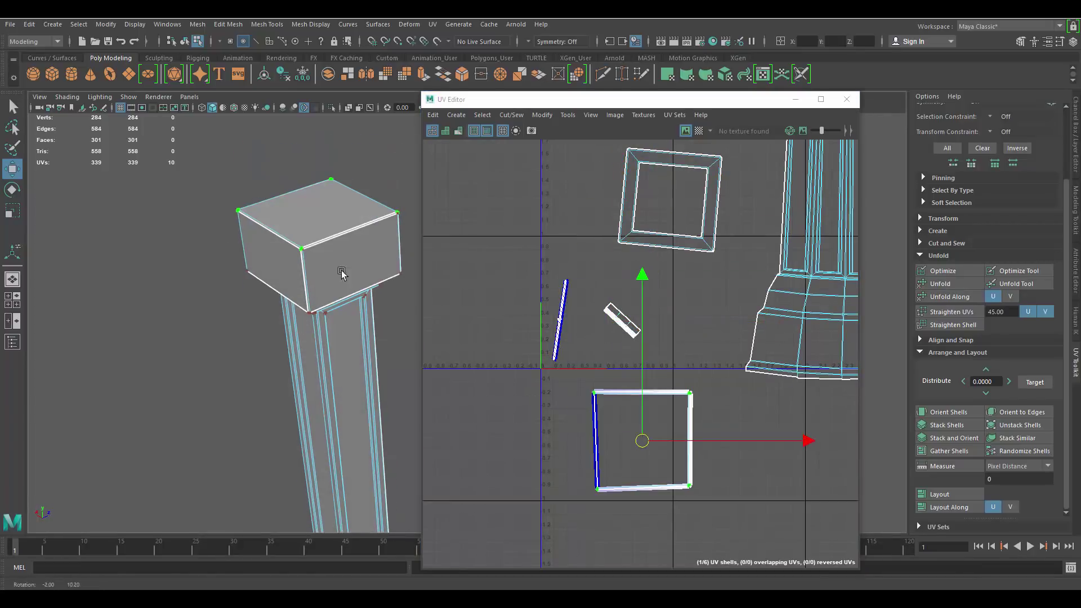
Step: Turn off the coloured edge highlighting in the UV layout and run Orient Shells on the cap's top shell
{"action": "middle_click_drag", "start_coordinate": [652, 394], "coordinate": [712, 321], "text": "alt"}
{"action": "right_click_drag", "start_coordinate": [712, 317], "coordinate": [792, 349], "text": "alt"}
{"action": "middle_click_drag", "start_coordinate": [792, 349], "coordinate": [680, 309], "text": "alt"}
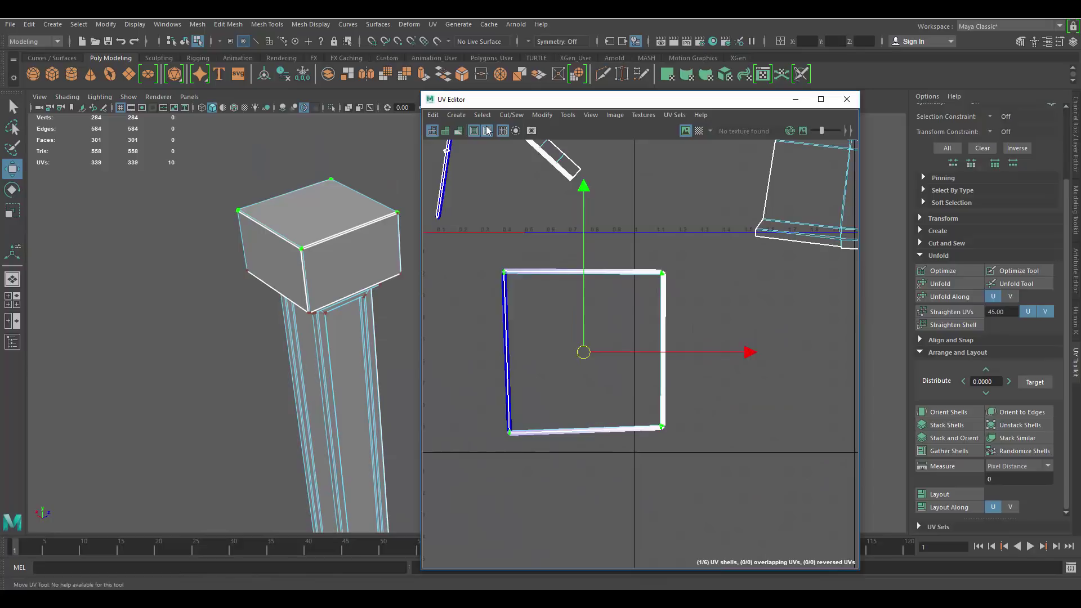
{"action": "left_click", "coordinate": [488, 132]}
{"action": "middle_click_drag", "start_coordinate": [489, 146], "coordinate": [530, 156], "text": "alt"}
{"action": "scroll", "coordinate": [700, 253], "scroll_direction": "up", "scroll_amount": 2}
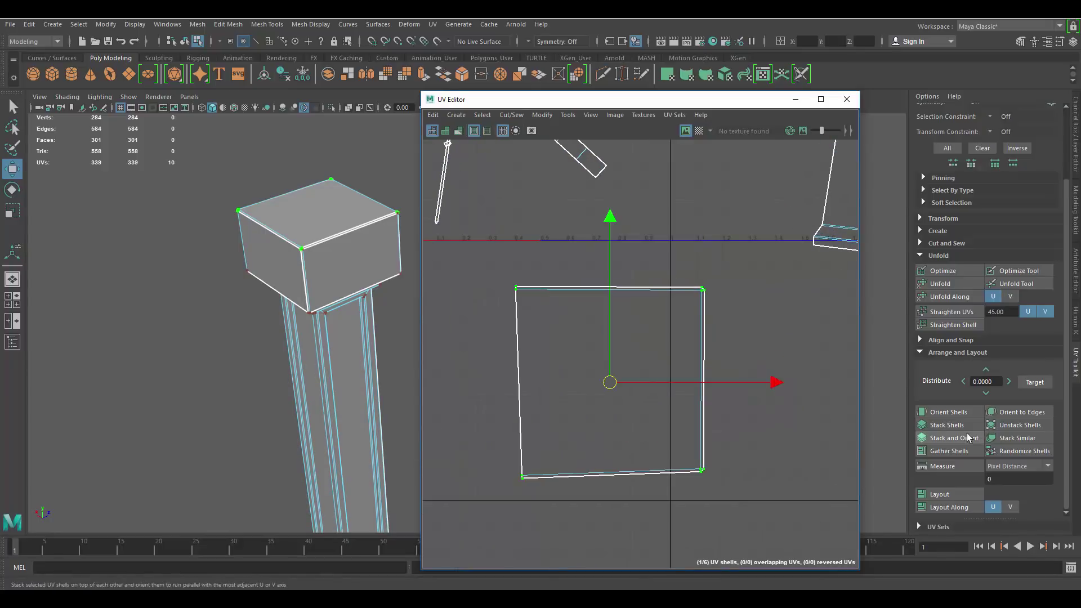
{"action": "left_click", "coordinate": [954, 414]}
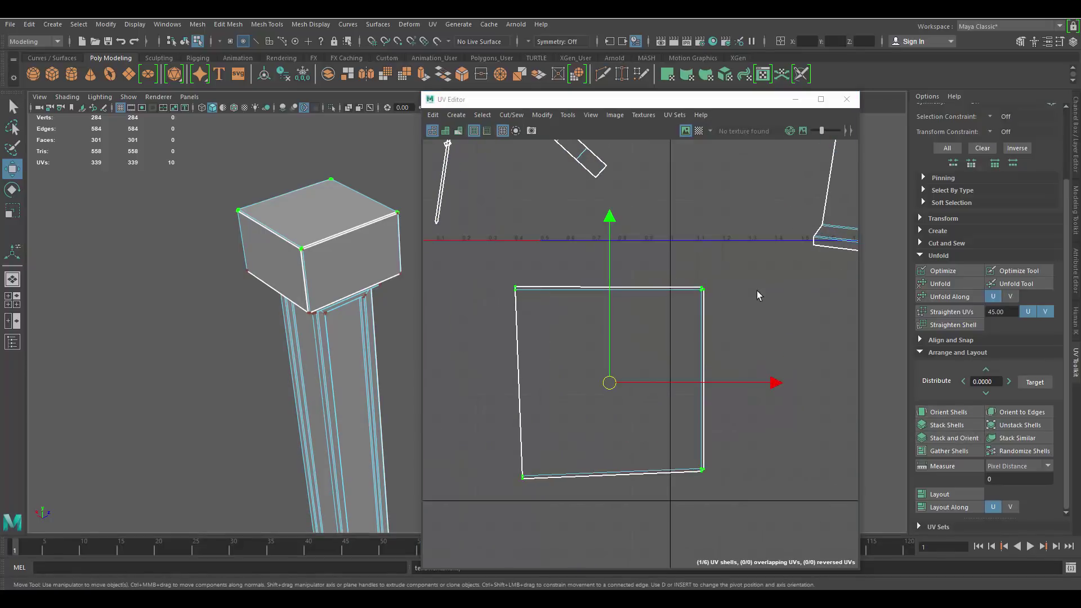
{"action": "left_click_drag", "start_coordinate": [251, 289], "coordinate": [357, 283], "text": "alt"}
{"action": "middle_click_drag", "start_coordinate": [328, 278], "coordinate": [321, 279], "text": "alt"}
{"action": "scroll", "coordinate": [321, 279], "scroll_direction": "down", "scroll_amount": 2}
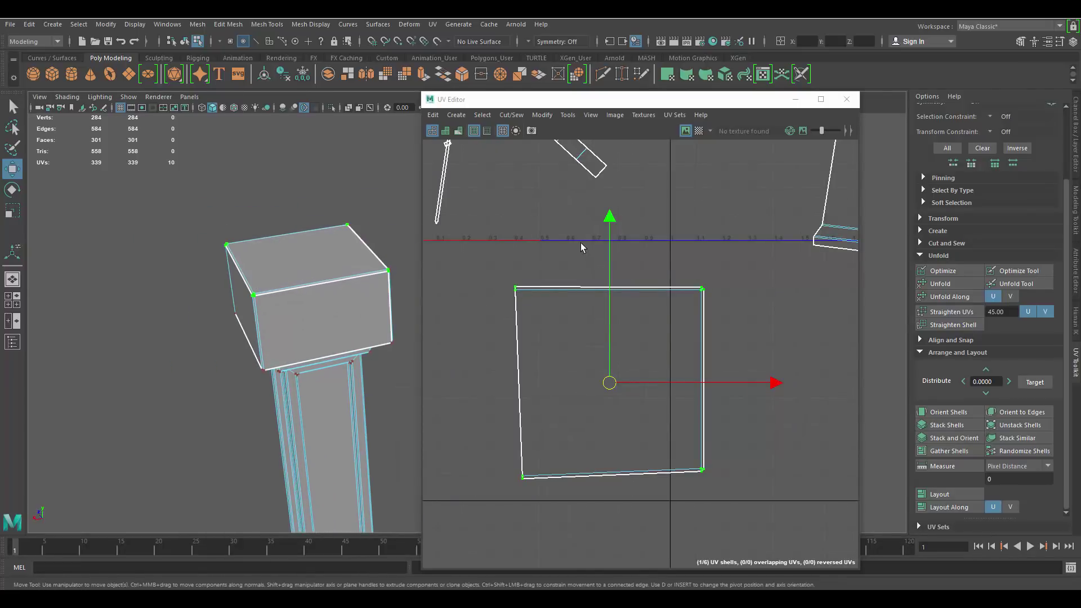
Step: Select the tilted three-face rectangular shell of the cap's sides and straighten it with Orient Shells
{"action": "scroll", "coordinate": [577, 236], "scroll_direction": "down", "scroll_amount": 3}
{"action": "middle_click_drag", "start_coordinate": [628, 251], "coordinate": [684, 333], "text": "alt"}
{"action": "scroll", "coordinate": [633, 276], "scroll_direction": "up", "scroll_amount": 3}
{"action": "left_click", "coordinate": [624, 263]}
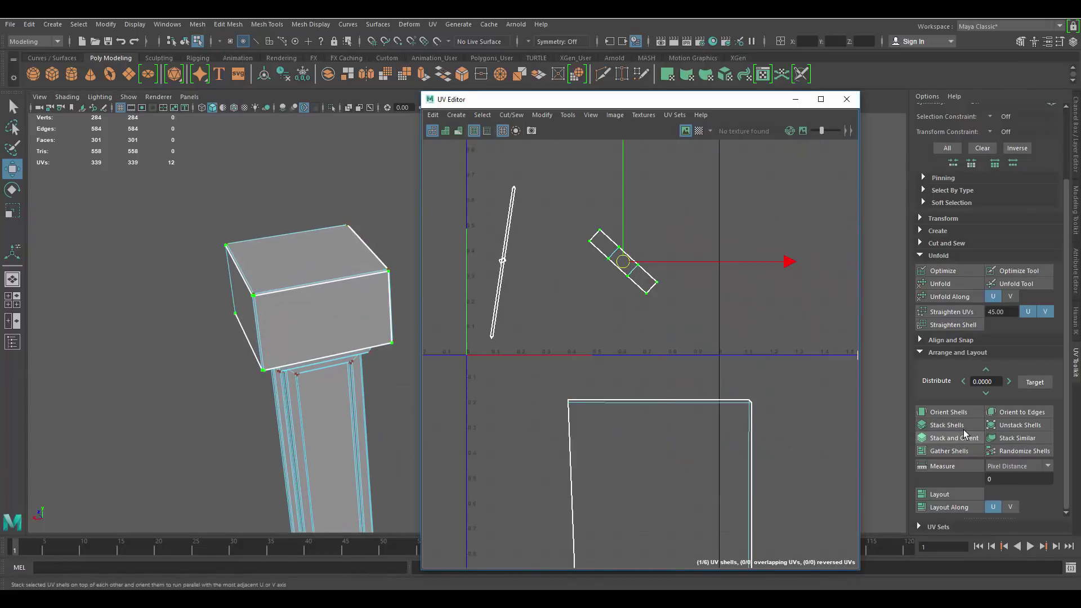
{"action": "left_click", "coordinate": [952, 412]}
Step: Select the UVs at the upper end of the narrow slanted shell and examine the matching cap corner up close
{"action": "left_click", "coordinate": [505, 246]}
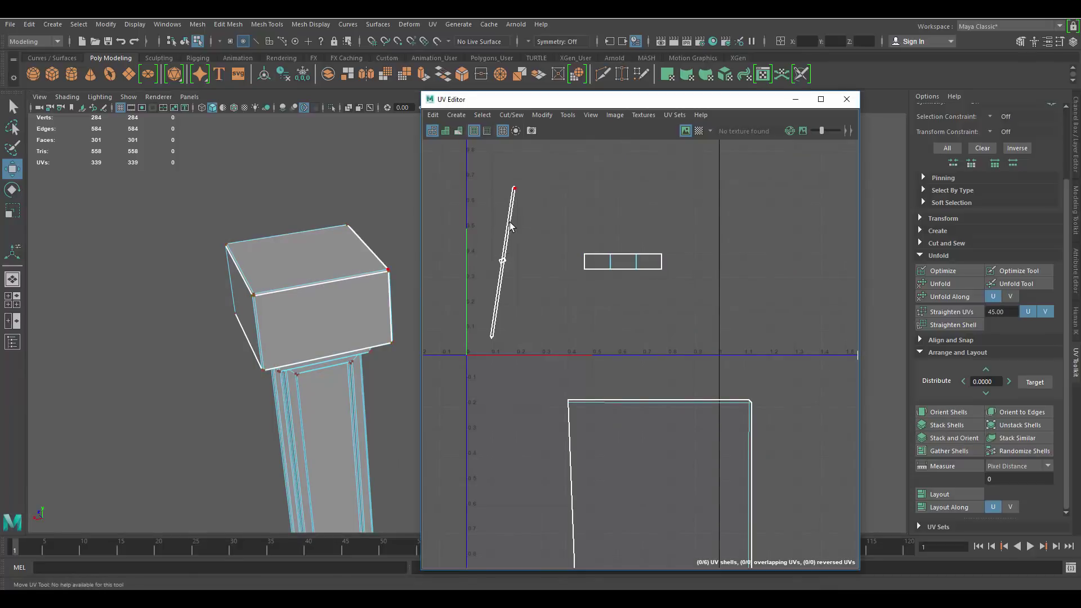
{"action": "middle_click_drag", "start_coordinate": [532, 242], "coordinate": [676, 332], "text": "alt"}
{"action": "scroll", "coordinate": [637, 241], "scroll_direction": "up", "scroll_amount": 3}
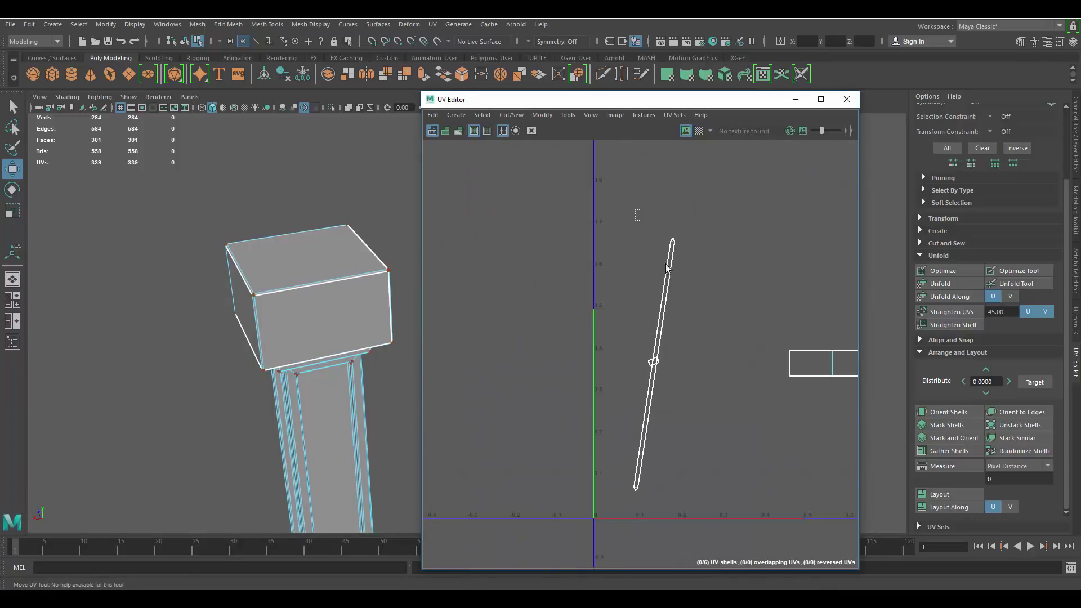
{"action": "left_click_drag", "start_coordinate": [636, 210], "coordinate": [694, 295]}
{"action": "key", "text": "f"}
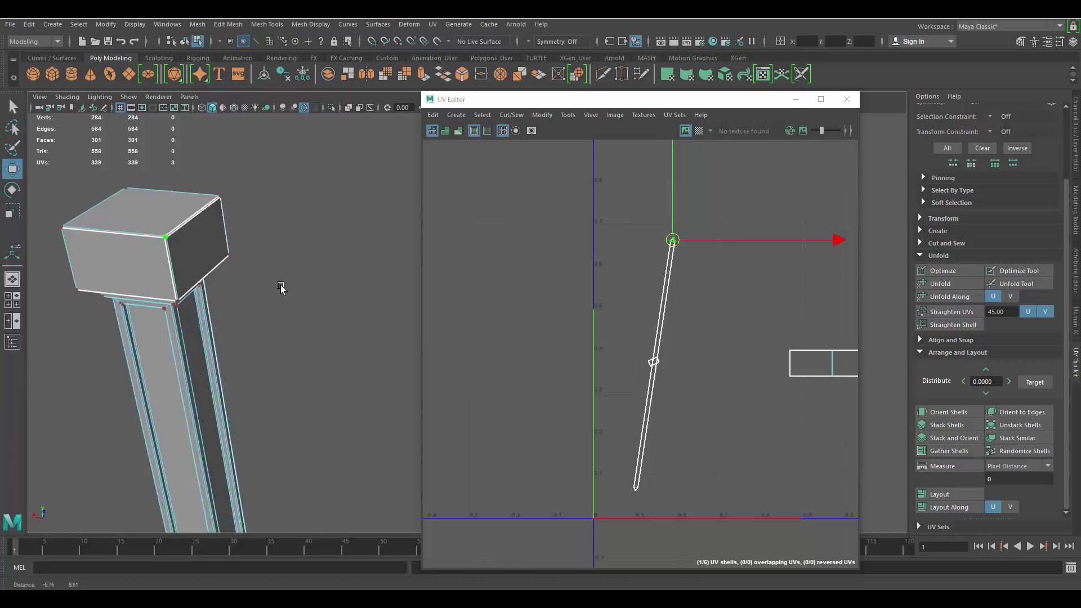
{"action": "key", "text": "f"}
{"action": "scroll", "coordinate": [299, 299], "scroll_direction": "down", "scroll_amount": 5}
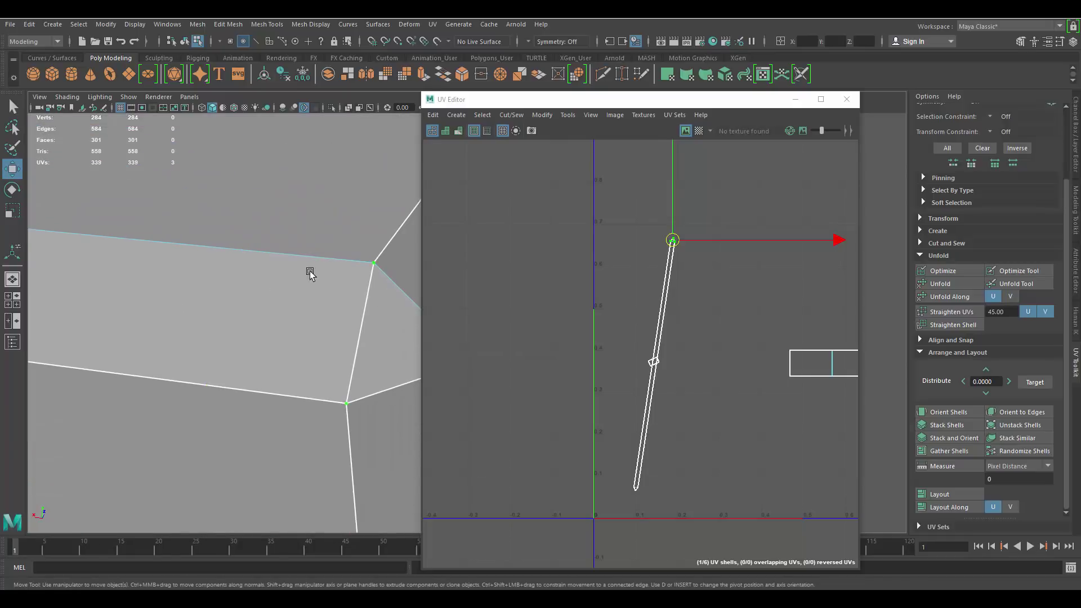
{"action": "middle_click_drag", "start_coordinate": [309, 273], "coordinate": [231, 273], "text": "alt"}
{"action": "left_click_drag", "start_coordinate": [322, 280], "coordinate": [205, 244], "text": "alt"}
Step: Planar-map the cap's top face together with its surrounding bevel faces, and move the resulting square shell below the other small shells
{"action": "right_click_drag", "start_coordinate": [211, 244], "coordinate": [214, 275]}
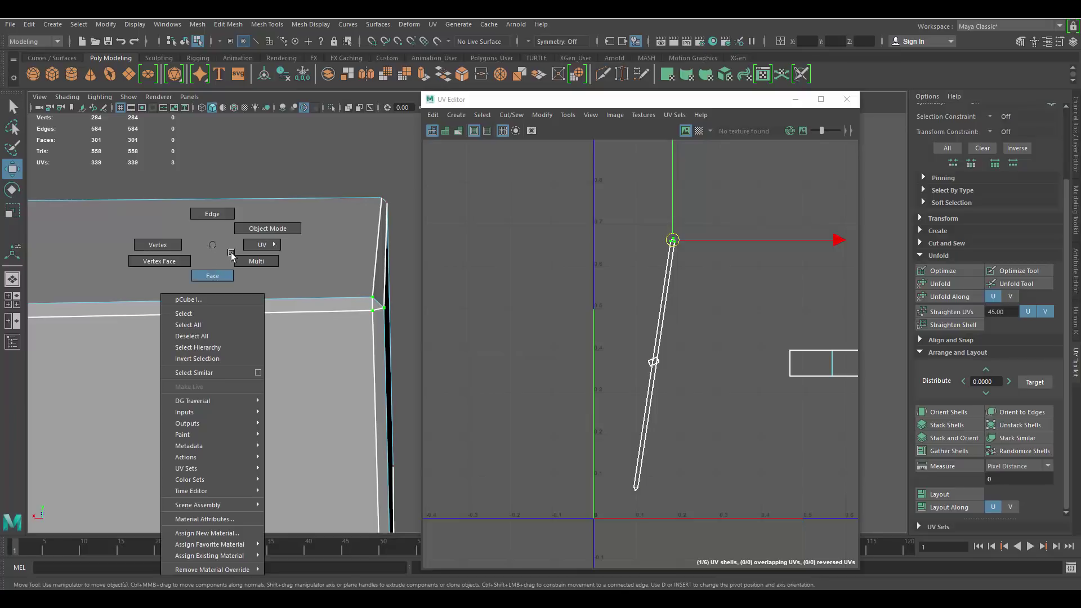
{"action": "left_click", "coordinate": [266, 245]}
{"action": "key", "text": "shift+period"}
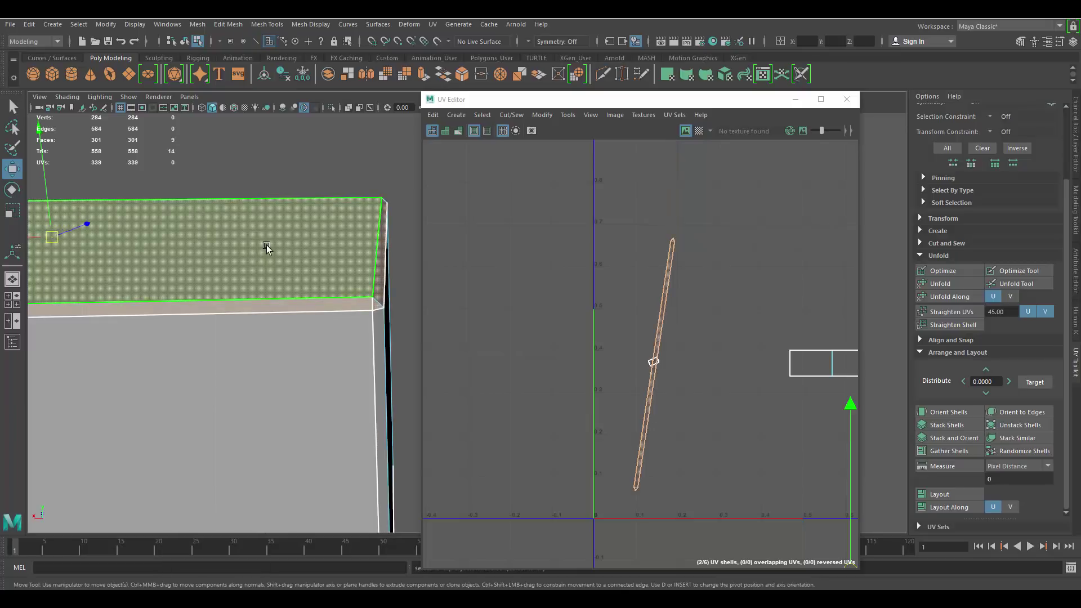
{"action": "left_click", "coordinate": [665, 79]}
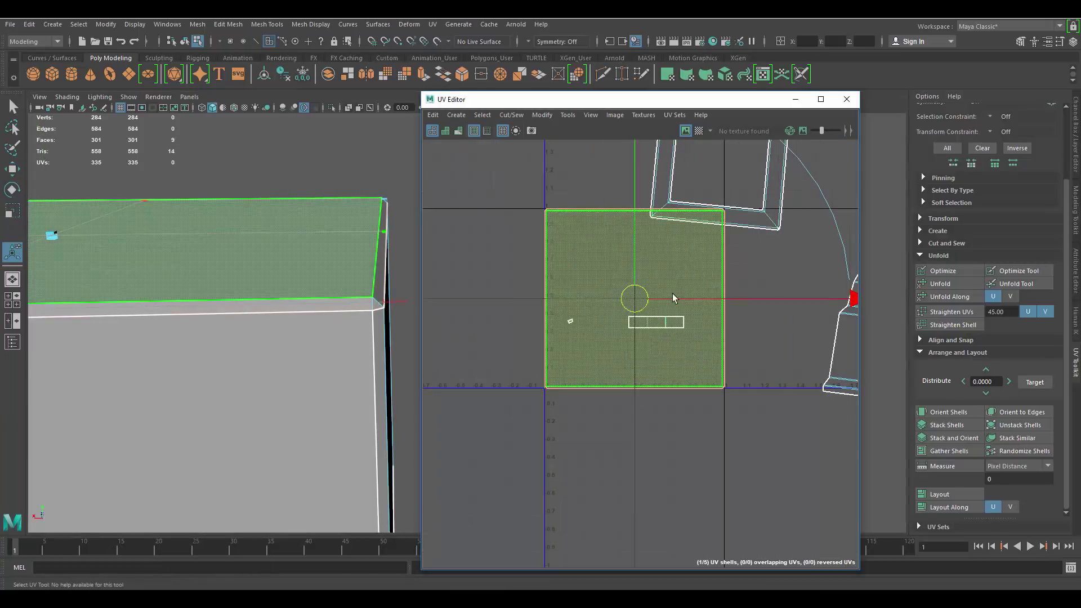
{"action": "left_click_drag", "start_coordinate": [635, 299], "coordinate": [638, 502]}
Step: Select the faces of the tiny leftover shell and locate them on the side of the cap
{"action": "middle_click_drag", "start_coordinate": [575, 251], "coordinate": [633, 225], "text": "alt"}
{"action": "scroll", "coordinate": [633, 236], "scroll_direction": "up", "scroll_amount": 3}
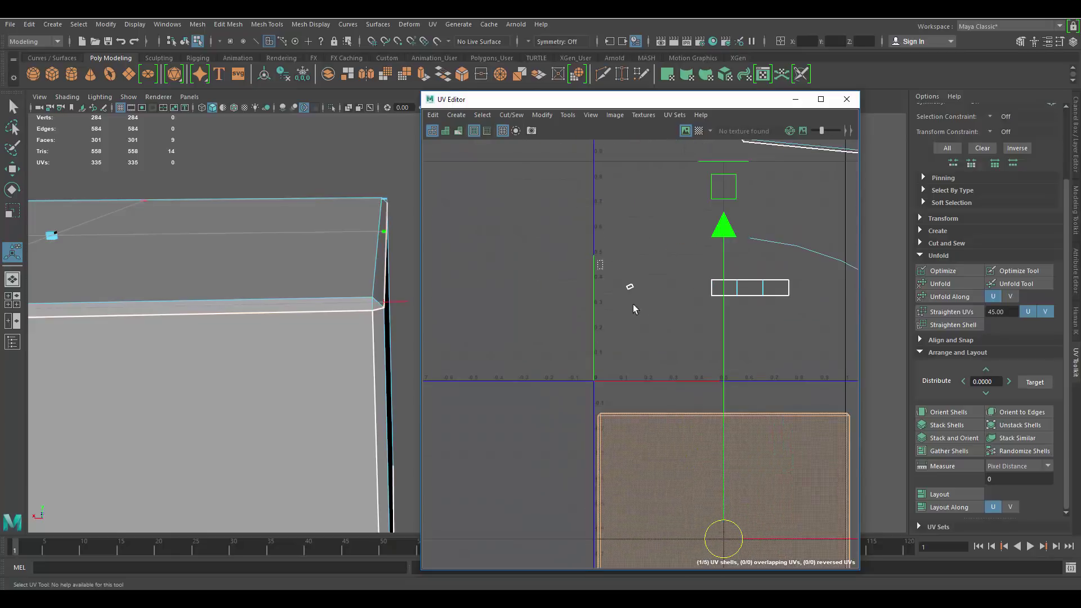
{"action": "left_click_drag", "start_coordinate": [651, 319], "coordinate": [598, 261]}
{"action": "right_click_drag", "start_coordinate": [377, 284], "coordinate": [174, 244], "text": "alt"}
{"action": "left_click_drag", "start_coordinate": [174, 244], "coordinate": [285, 259], "text": "alt"}
{"action": "middle_click_drag", "start_coordinate": [113, 332], "coordinate": [297, 279], "text": "alt"}
{"action": "left_click_drag", "start_coordinate": [297, 280], "coordinate": [222, 278], "text": "alt"}
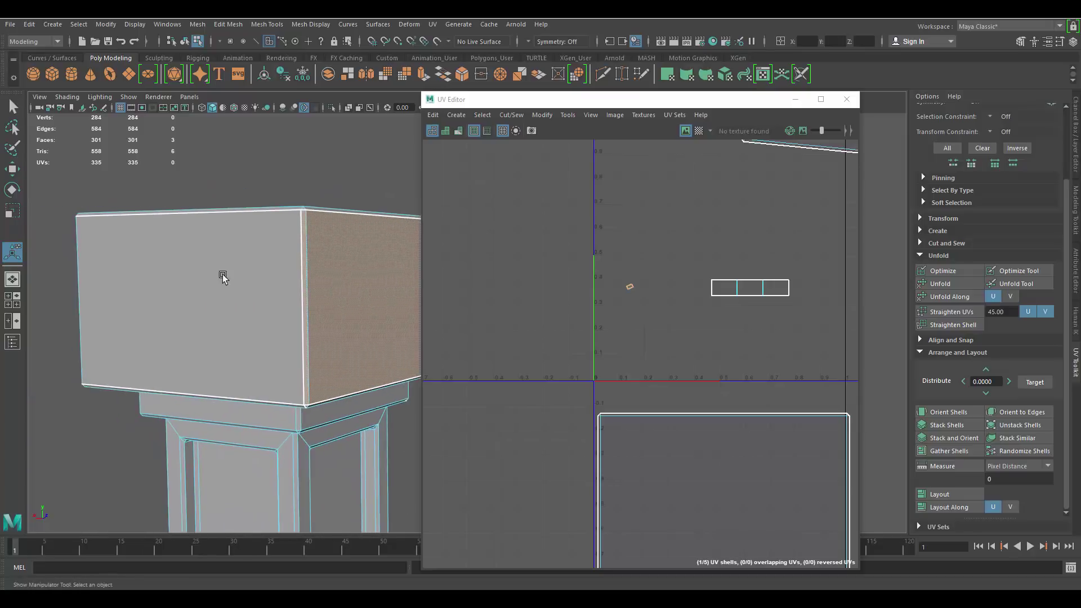
Step: Sew the tiny leftover corner shell onto the cap's side strip along the vertical corner edge of the cap
{"action": "scroll", "coordinate": [224, 273], "scroll_direction": "up", "scroll_amount": 3}
{"action": "key", "text": "q"}
{"action": "left_click", "coordinate": [231, 227]}
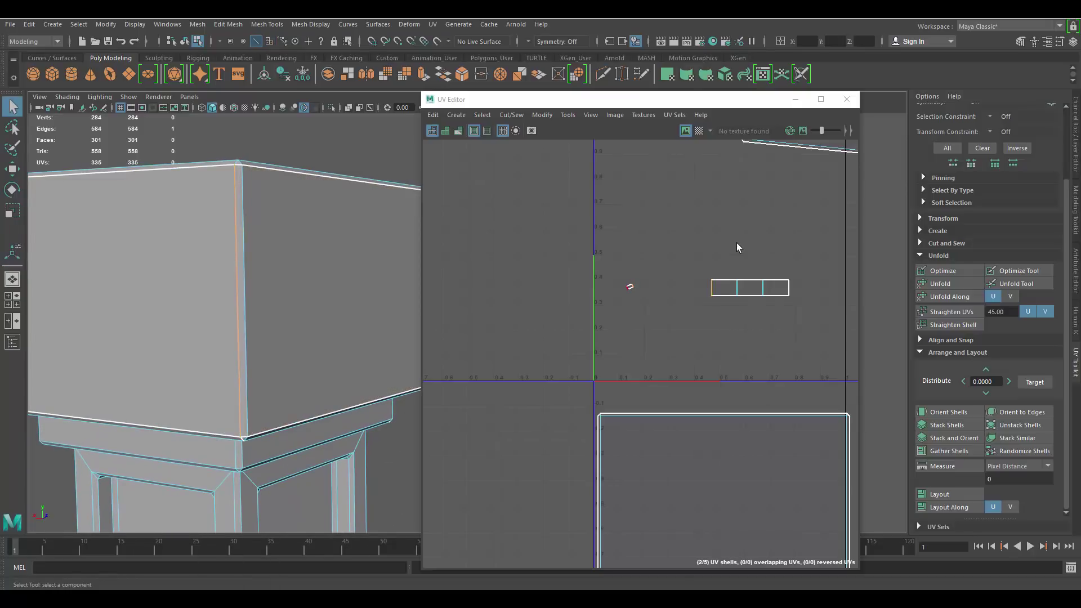
{"action": "right_click", "coordinate": [738, 244], "text": "shift"}
{"action": "right_click_drag", "start_coordinate": [737, 244], "coordinate": [731, 193], "text": "shift"}
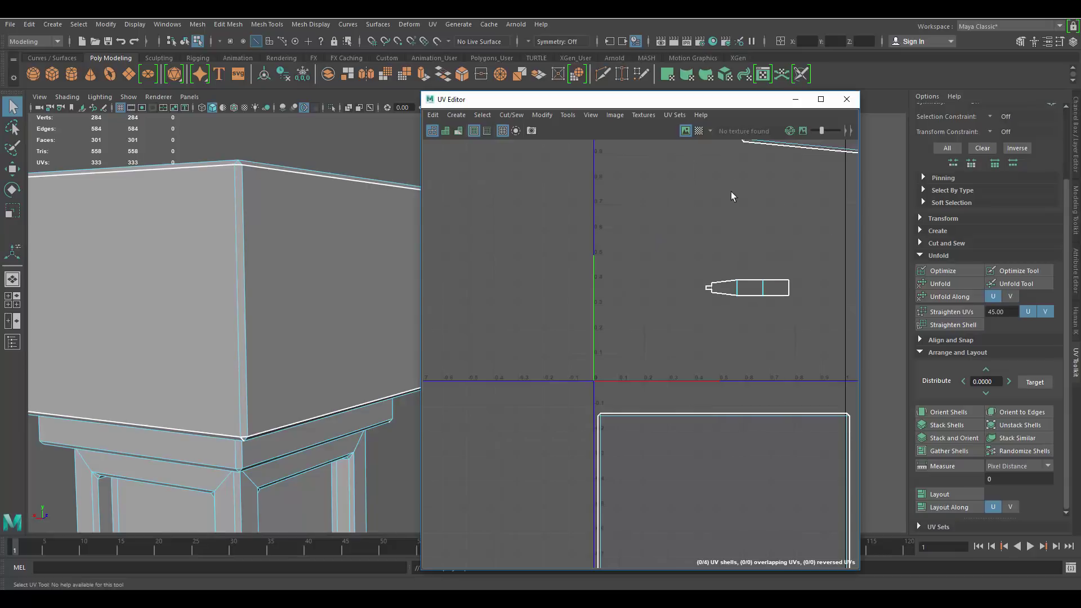
Step: Select the joined shell of the cap's sides and unfold it
{"action": "right_click_drag", "start_coordinate": [710, 275], "coordinate": [754, 275]}
{"action": "left_click_drag", "start_coordinate": [681, 261], "coordinate": [758, 305]}
{"action": "left_click", "coordinate": [940, 284]}
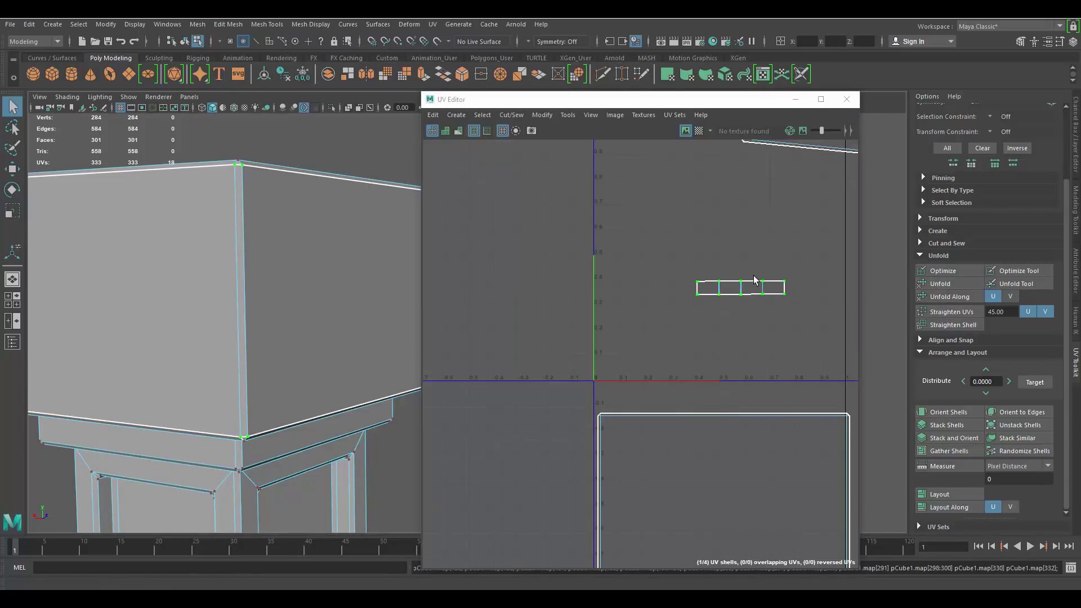
Step: Straighten the UVs of the four-face cap side strip so its borders run horizontal and vertical, then deselect it
{"action": "scroll", "coordinate": [756, 259], "scroll_direction": "up", "scroll_amount": 2}
{"action": "scroll", "coordinate": [701, 300], "scroll_direction": "up", "scroll_amount": 4}
{"action": "scroll", "coordinate": [701, 305], "scroll_direction": "down", "scroll_amount": 5}
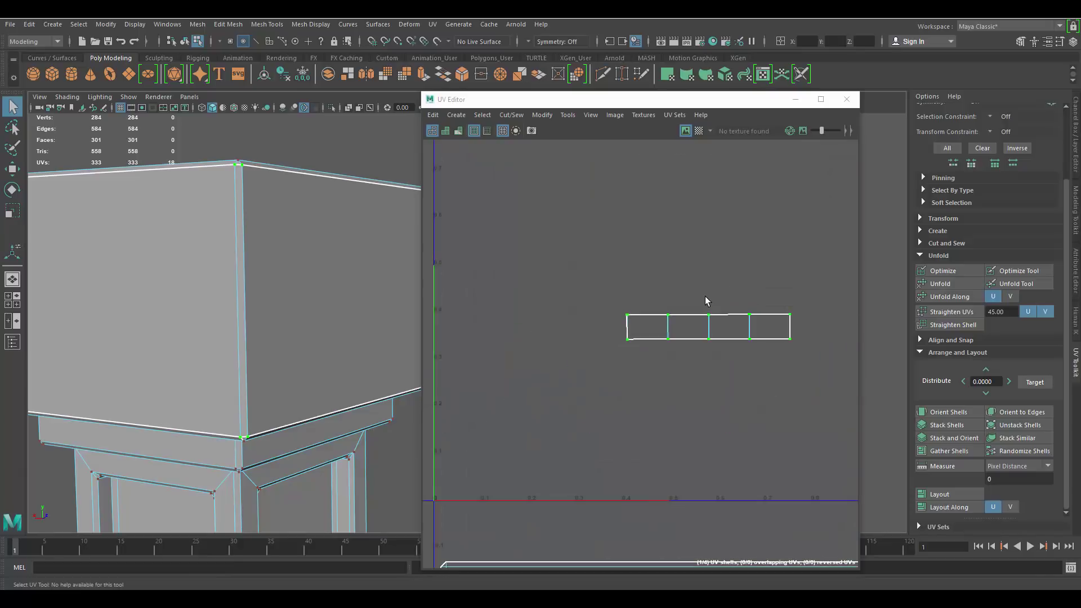
{"action": "middle_click_drag", "start_coordinate": [705, 302], "coordinate": [701, 266], "text": "alt"}
{"action": "scroll", "coordinate": [698, 271], "scroll_direction": "up", "scroll_amount": 5}
{"action": "scroll", "coordinate": [698, 275], "scroll_direction": "down", "scroll_amount": 2}
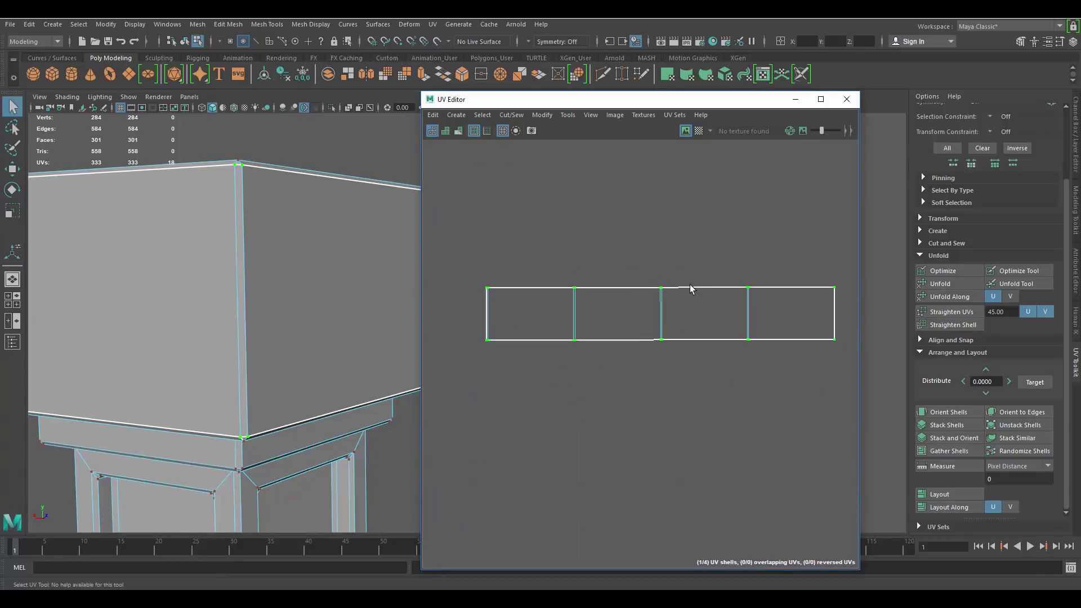
{"action": "scroll", "coordinate": [701, 307], "scroll_direction": "up", "scroll_amount": 1}
{"action": "scroll", "coordinate": [693, 309], "scroll_direction": "down", "scroll_amount": 1}
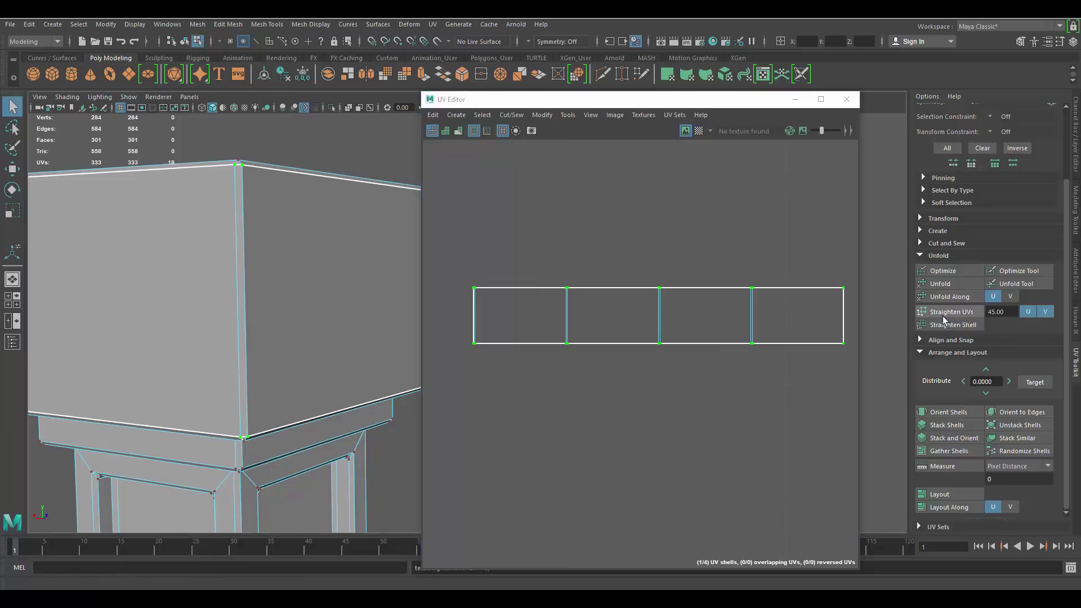
{"action": "scroll", "coordinate": [645, 311], "scroll_direction": "up", "scroll_amount": 5}
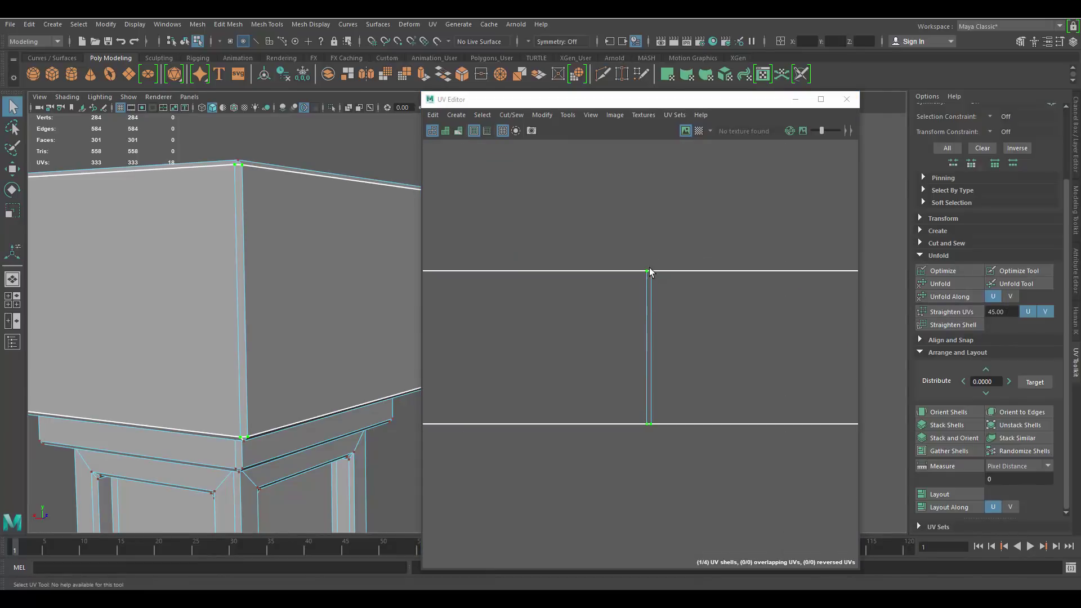
{"action": "scroll", "coordinate": [689, 299], "scroll_direction": "down", "scroll_amount": 10}
{"action": "left_click", "coordinate": [711, 245]}
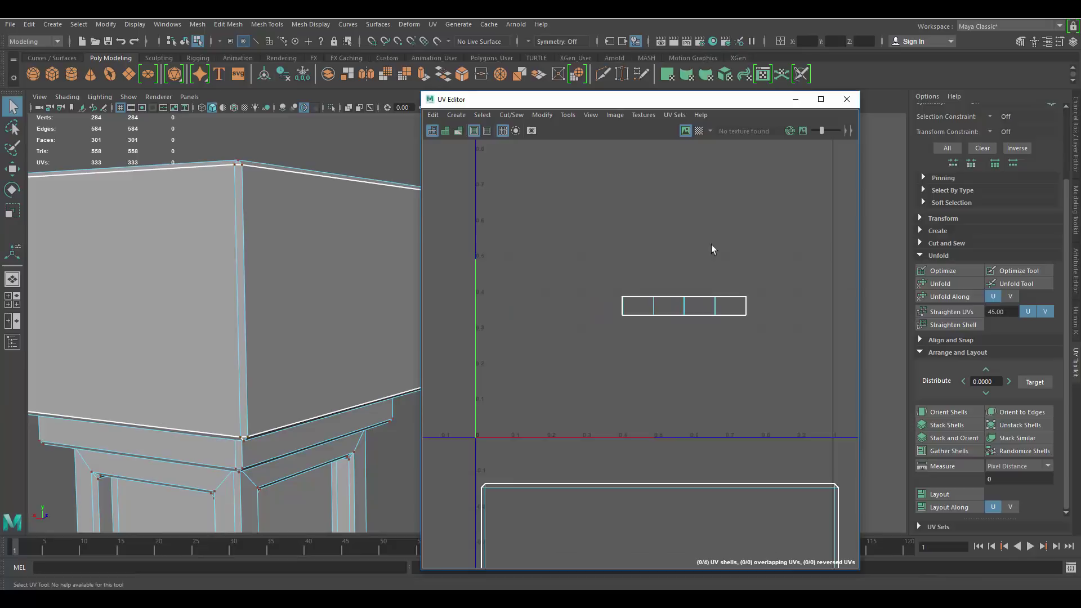
Step: Select the tilted square ring shell and align it upright with Orient Shells
{"action": "scroll", "coordinate": [701, 342], "scroll_direction": "down", "scroll_amount": 5}
{"action": "middle_click_drag", "start_coordinate": [697, 369], "coordinate": [594, 297], "text": "alt"}
{"action": "middle_click_drag", "start_coordinate": [691, 265], "coordinate": [658, 404], "text": "alt"}
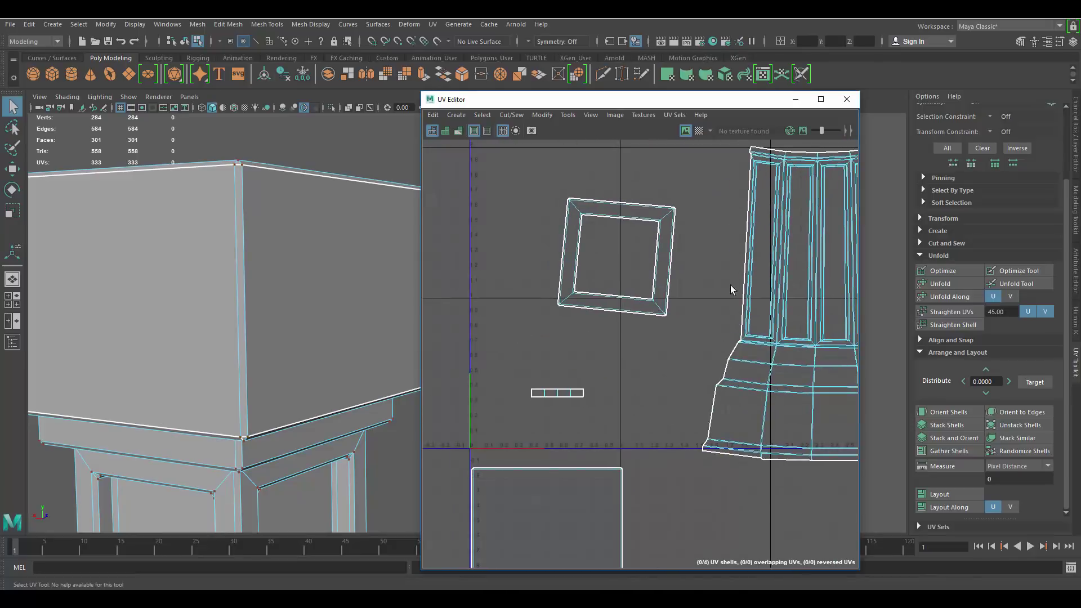
{"action": "middle_click_drag", "start_coordinate": [731, 285], "coordinate": [774, 326], "text": "alt"}
{"action": "scroll", "coordinate": [649, 237], "scroll_direction": "up", "scroll_amount": 3}
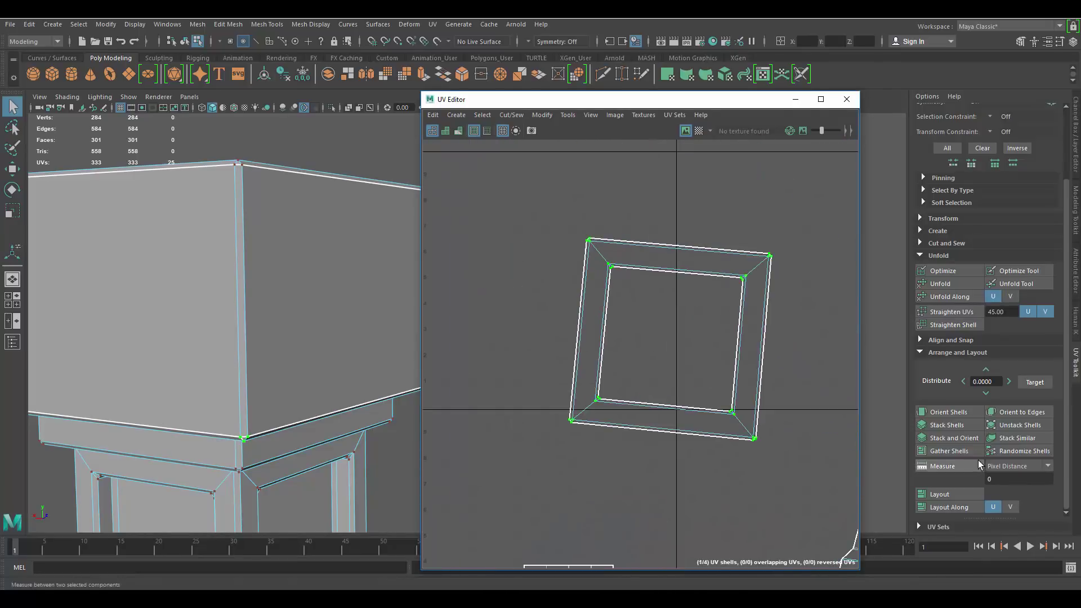
{"action": "left_click", "coordinate": [952, 412]}
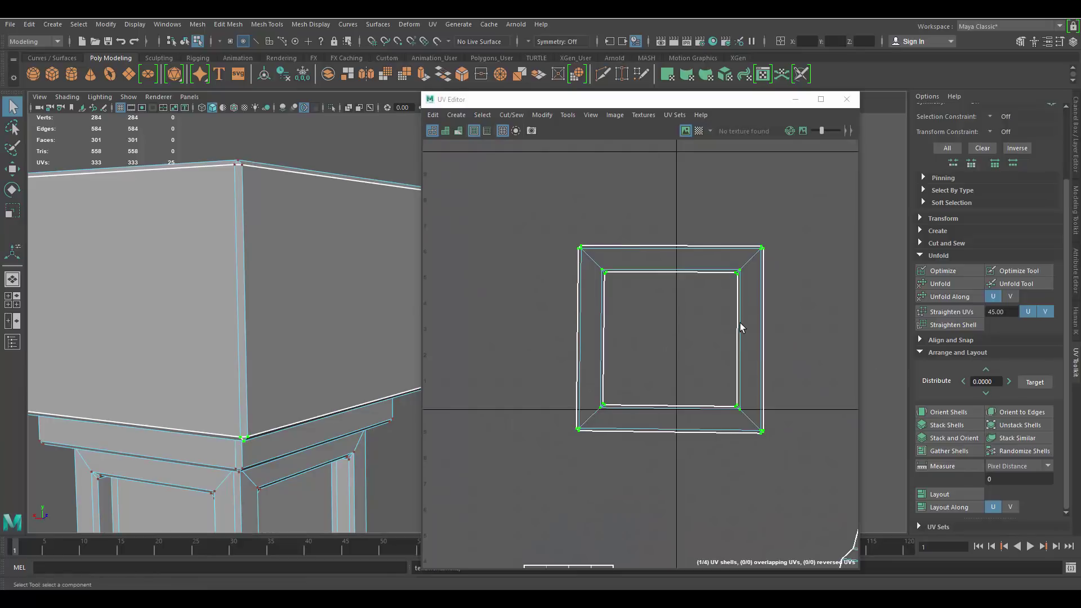
Step: Try to square up the ring shell's borders with Straighten UVs
{"action": "scroll", "coordinate": [740, 325], "scroll_direction": "up", "scroll_amount": 3}
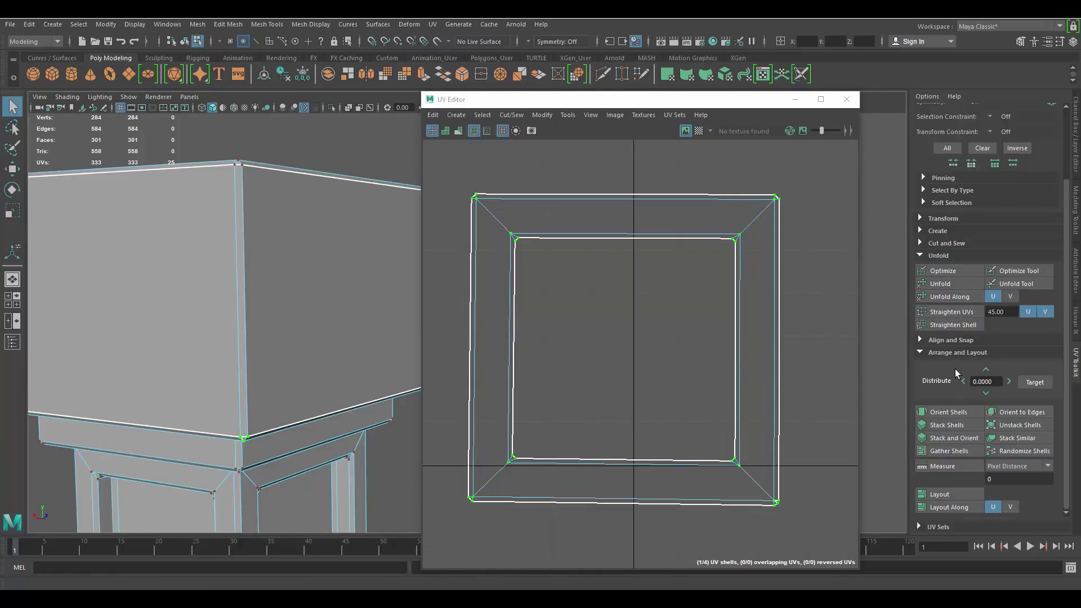
{"action": "left_click", "coordinate": [951, 312]}
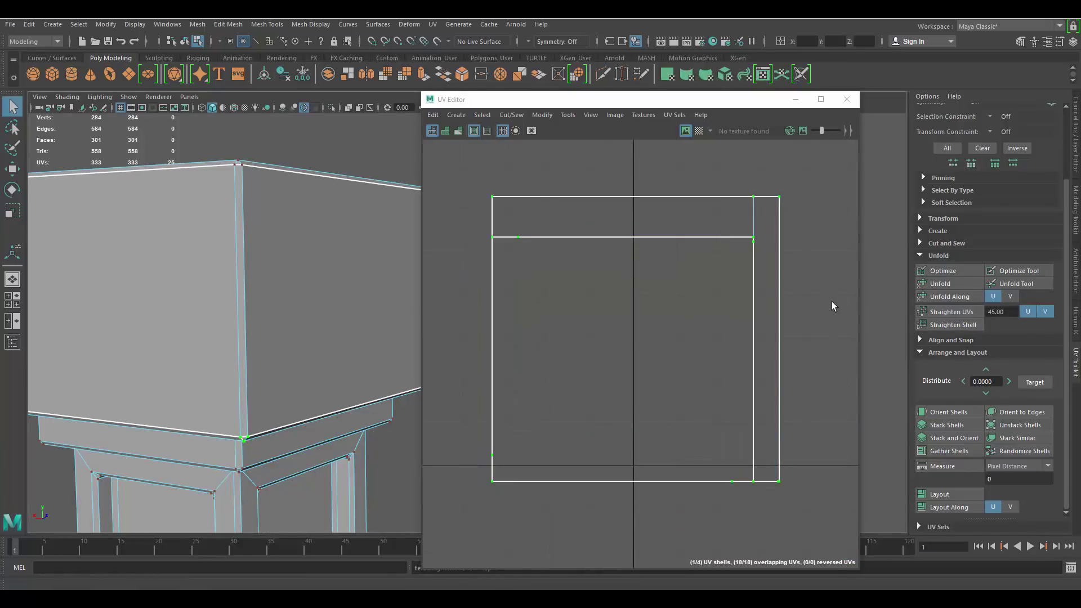
{"action": "key", "text": "ctrl+z"}
{"action": "left_click", "coordinate": [797, 272]}
Step: Select the UVs of all shells and pack them into the 0 to 1 UV space with Layout
{"action": "scroll", "coordinate": [711, 222], "scroll_direction": "down", "scroll_amount": 5}
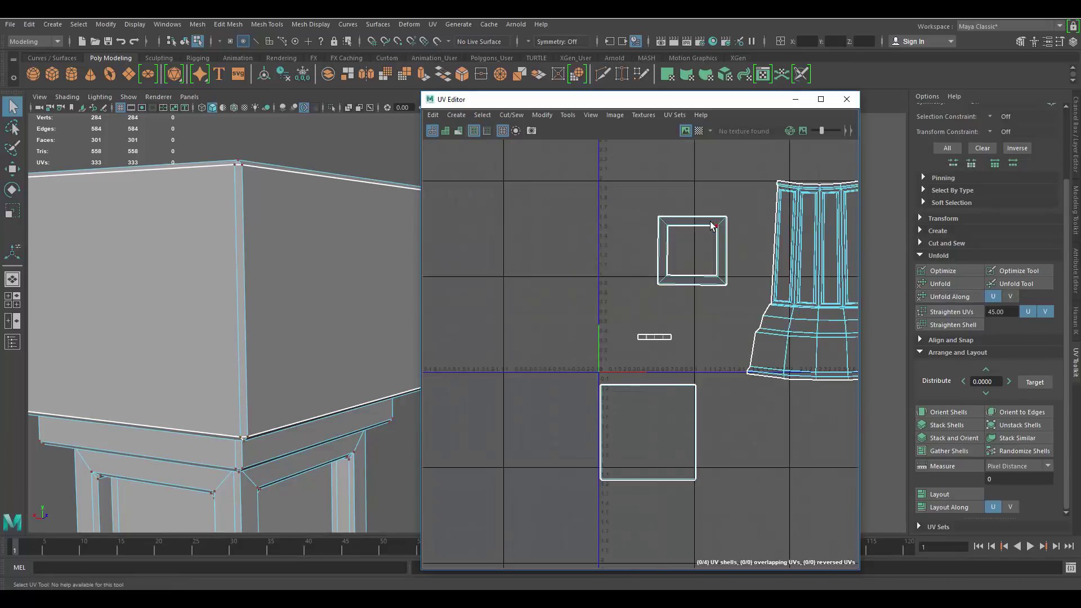
{"action": "scroll", "coordinate": [711, 225], "scroll_direction": "down", "scroll_amount": 3}
{"action": "scroll", "coordinate": [259, 271], "scroll_direction": "down", "scroll_amount": 5}
{"action": "left_click_drag", "start_coordinate": [259, 272], "coordinate": [276, 300], "text": "alt"}
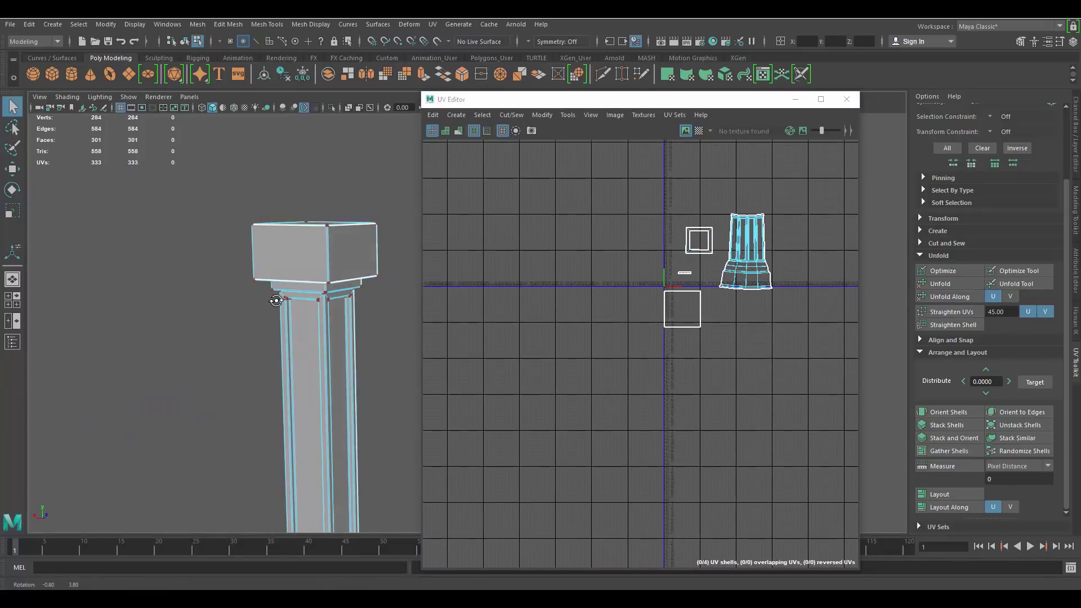
{"action": "middle_click_drag", "start_coordinate": [276, 301], "coordinate": [331, 239], "text": "alt"}
{"action": "middle_click_drag", "start_coordinate": [307, 326], "coordinate": [293, 270], "text": "alt"}
{"action": "middle_click_drag", "start_coordinate": [612, 176], "coordinate": [613, 199], "text": "alt"}
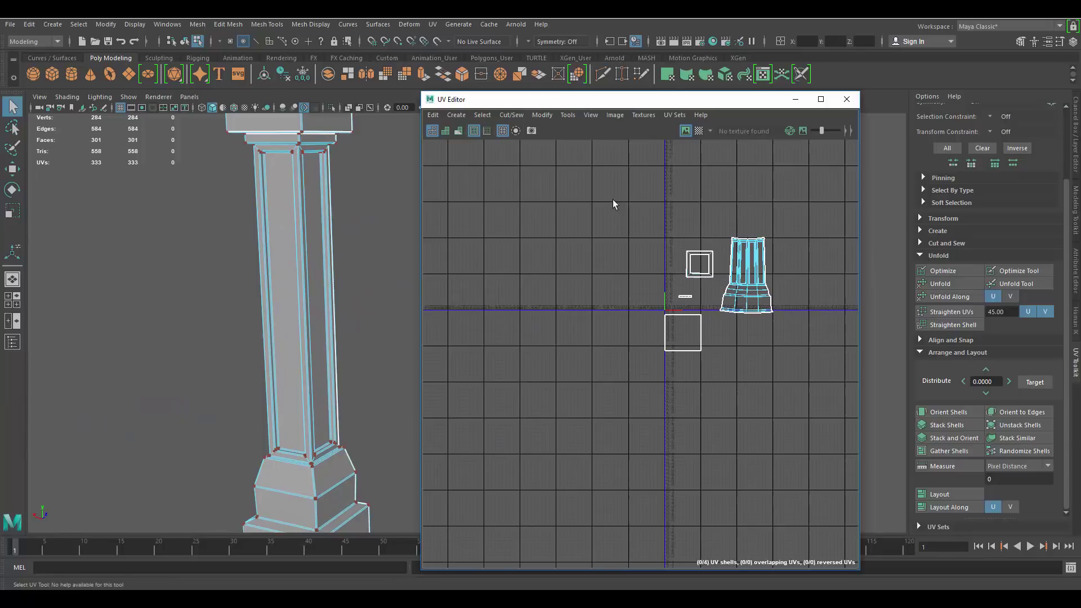
{"action": "left_click_drag", "start_coordinate": [732, 325], "coordinate": [856, 445]}
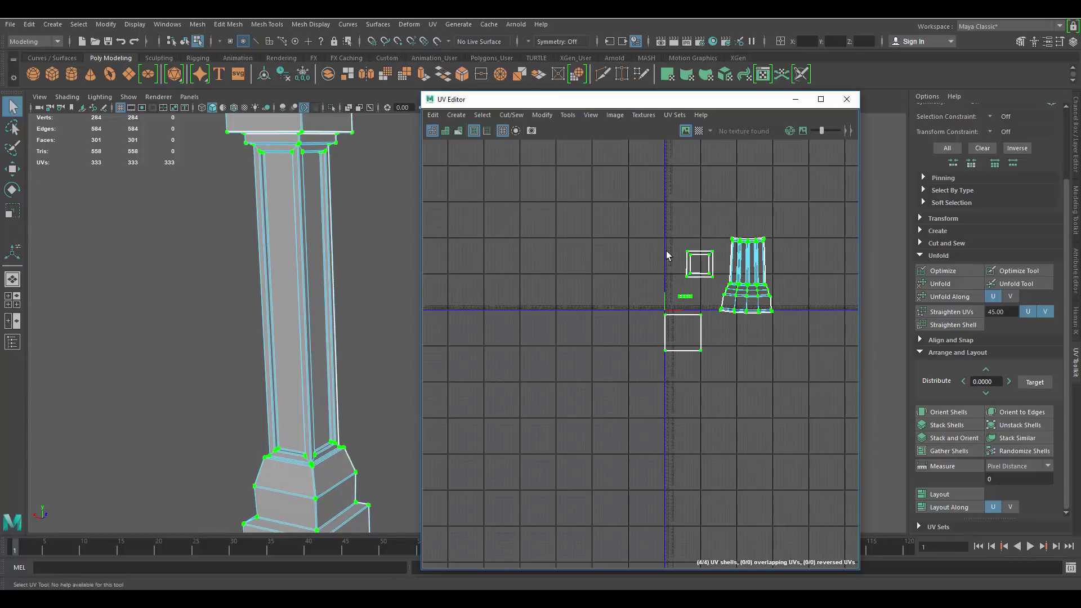
{"action": "left_click", "coordinate": [542, 115]}
{"action": "left_click", "coordinate": [563, 287]}
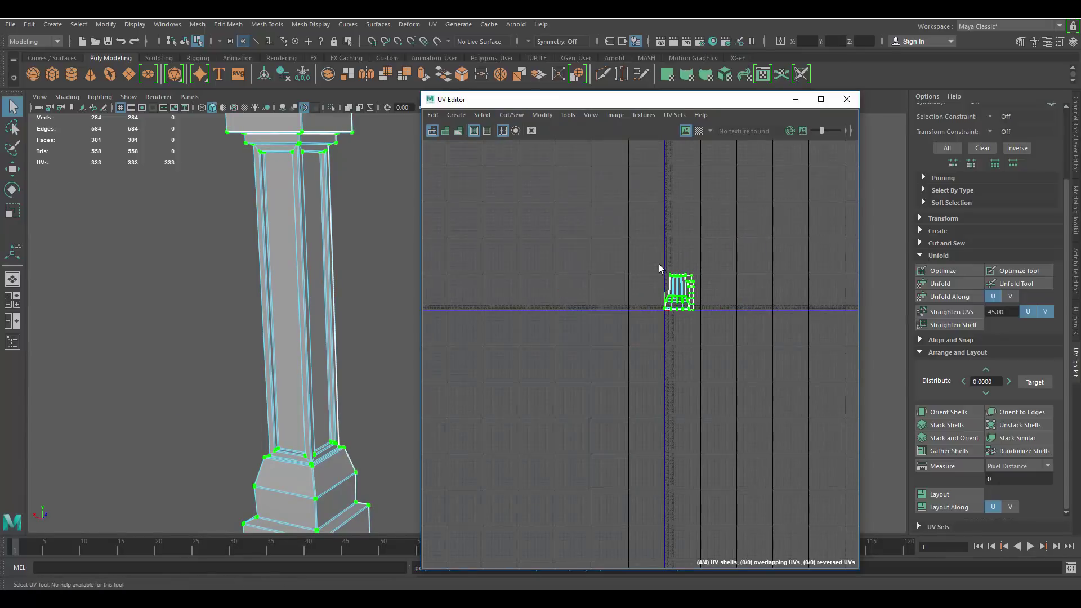
Step: Display the checker pattern temporarily and examine its scale and distortion on the column's shaft and cap
{"action": "scroll", "coordinate": [660, 266], "scroll_direction": "up", "scroll_amount": 6}
{"action": "middle_click_drag", "start_coordinate": [746, 308], "coordinate": [640, 226], "text": "alt"}
{"action": "scroll", "coordinate": [641, 226], "scroll_direction": "up", "scroll_amount": 3}
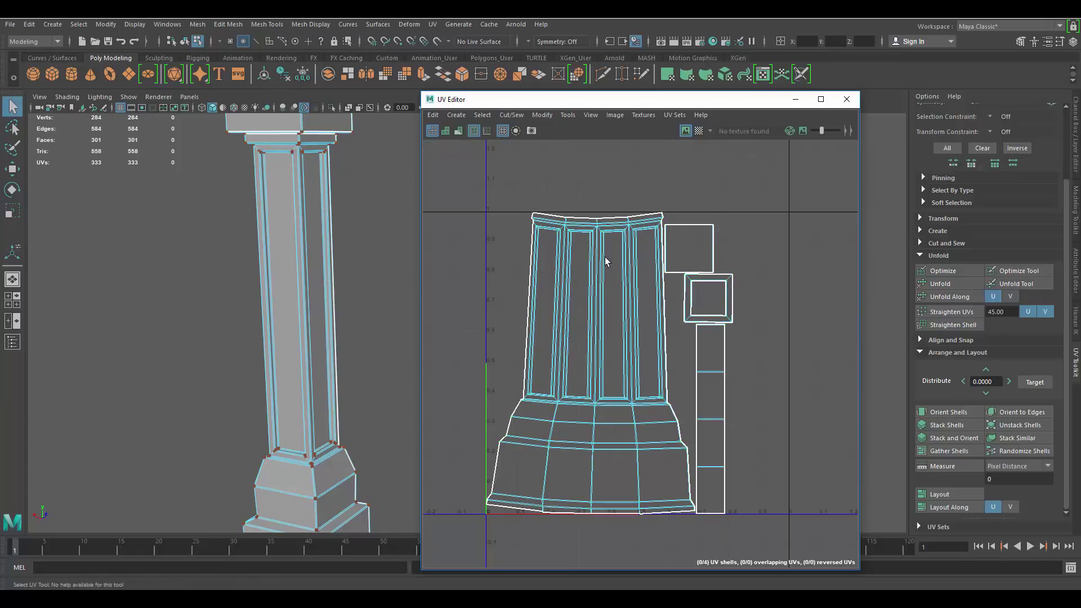
{"action": "left_click", "coordinate": [698, 131]}
{"action": "left_click_drag", "start_coordinate": [278, 225], "coordinate": [388, 247], "text": "alt"}
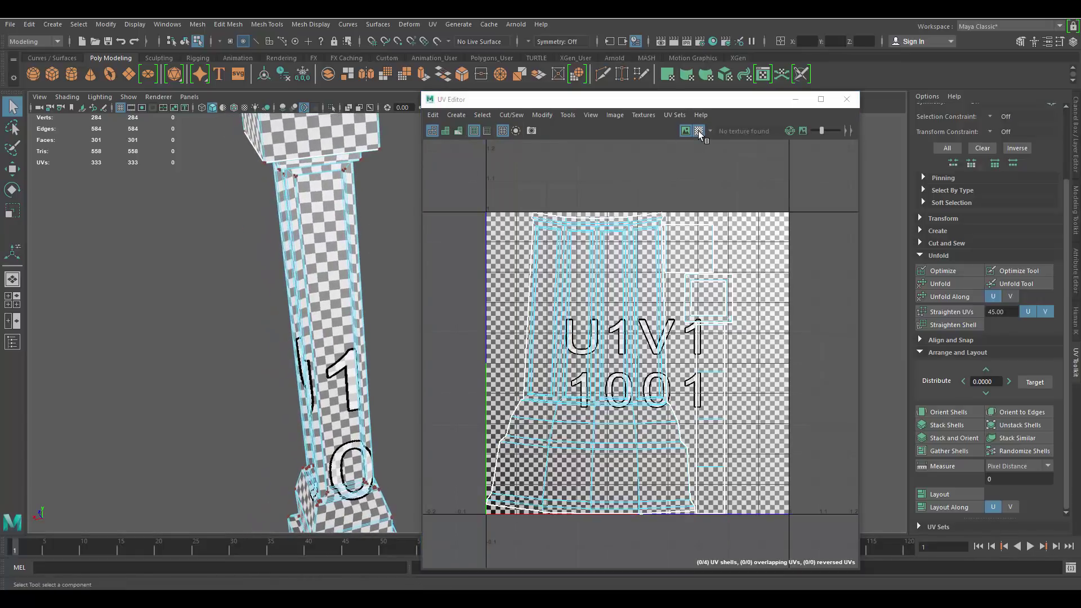
{"action": "left_click_drag", "start_coordinate": [261, 172], "coordinate": [338, 186], "text": "alt"}
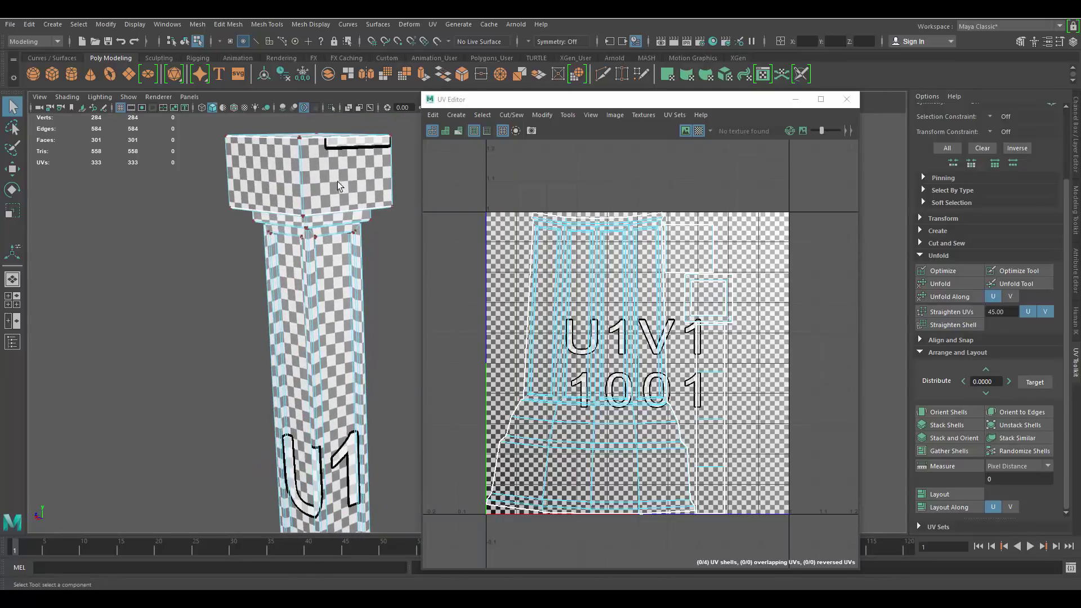
{"action": "left_click_drag", "start_coordinate": [320, 250], "coordinate": [524, 270], "text": "alt"}
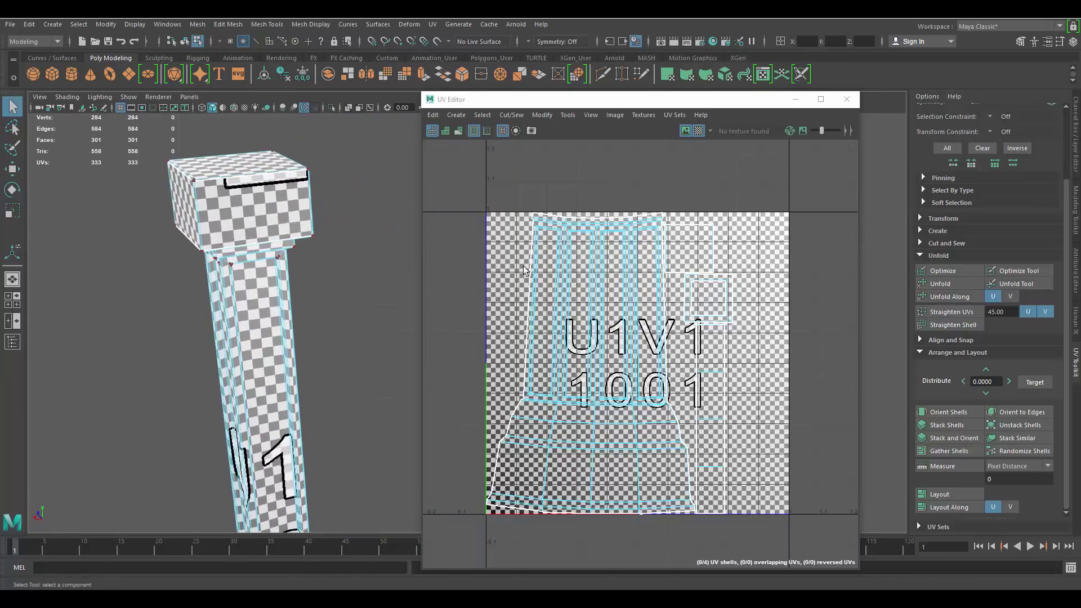
{"action": "left_click", "coordinate": [697, 132]}
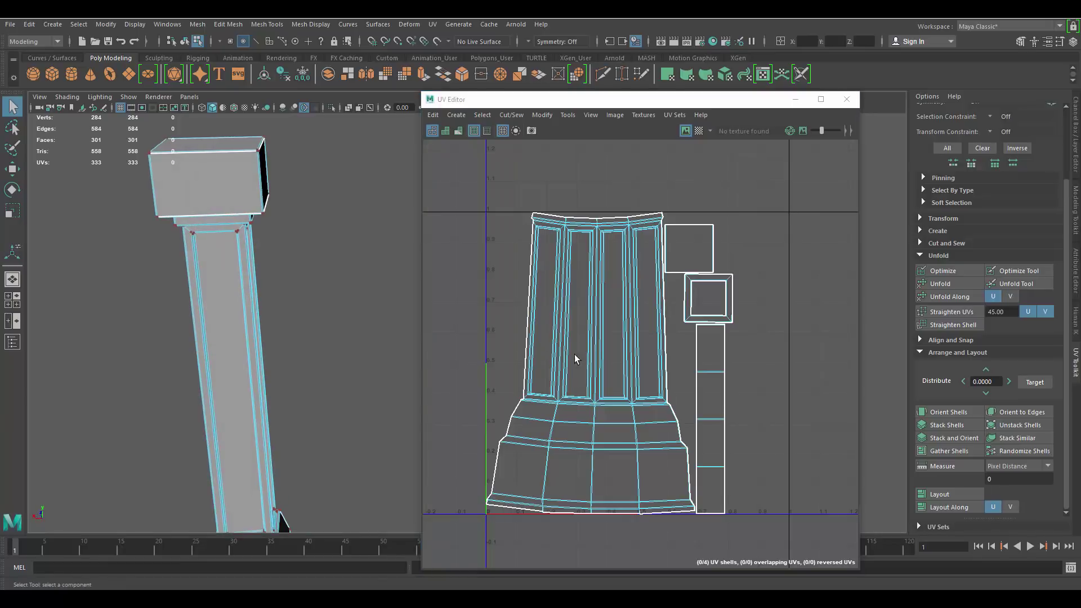
Step: Examine the moulding under the cap and recheck the layout against the checker pattern
{"action": "middle_click_drag", "start_coordinate": [574, 362], "coordinate": [628, 291], "text": "alt"}
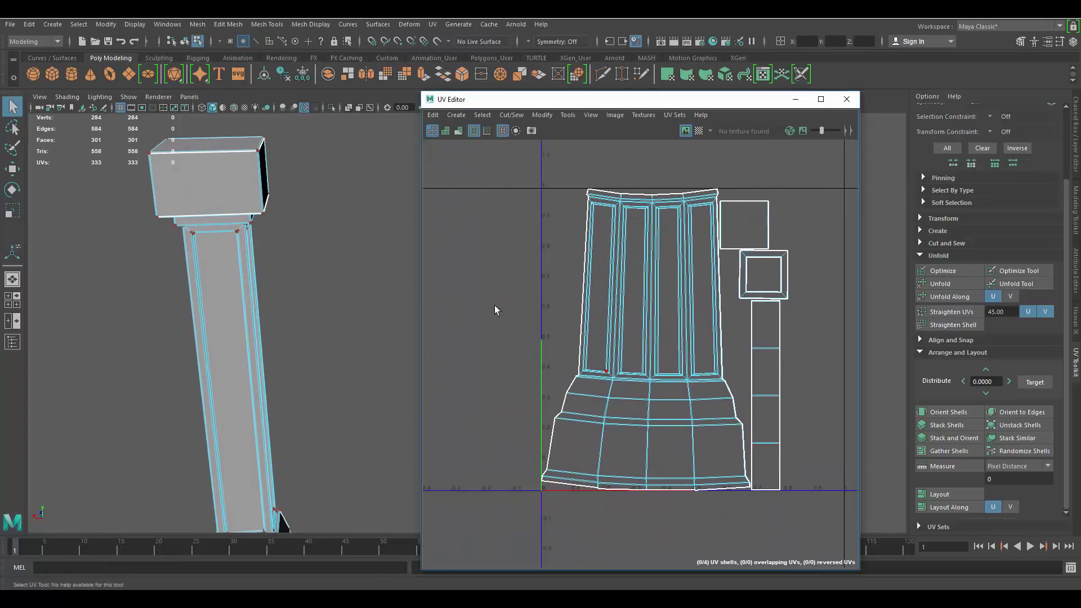
{"action": "middle_click_drag", "start_coordinate": [257, 297], "coordinate": [279, 262], "text": "alt"}
{"action": "left_click_drag", "start_coordinate": [285, 282], "coordinate": [293, 235], "text": "alt"}
{"action": "middle_click_drag", "start_coordinate": [293, 236], "coordinate": [343, 371], "text": "alt"}
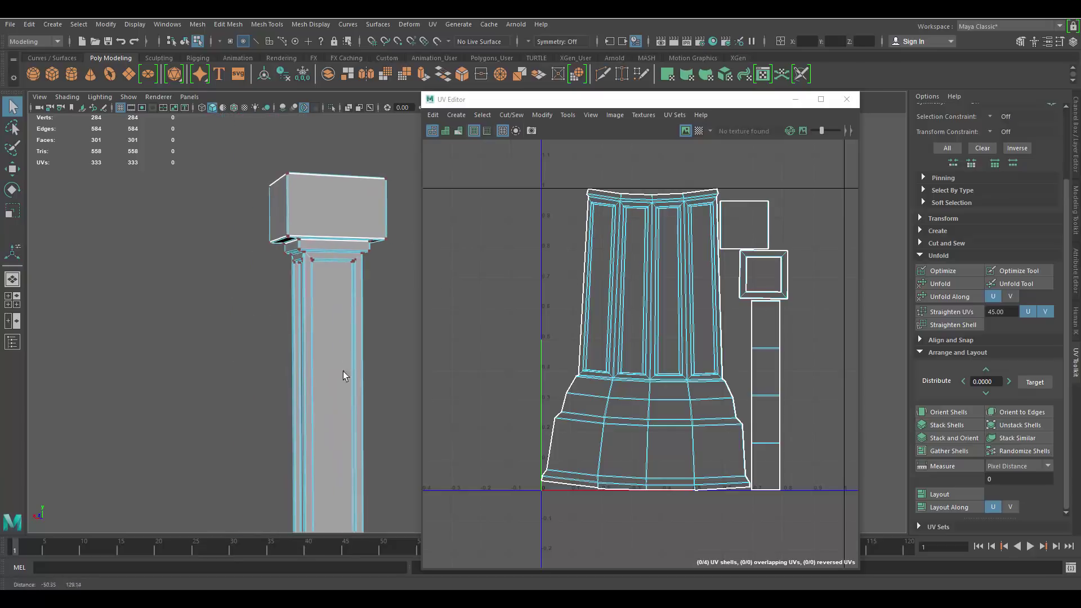
{"action": "right_click_drag", "start_coordinate": [343, 370], "coordinate": [393, 353], "text": "alt"}
{"action": "left_click", "coordinate": [699, 129]}
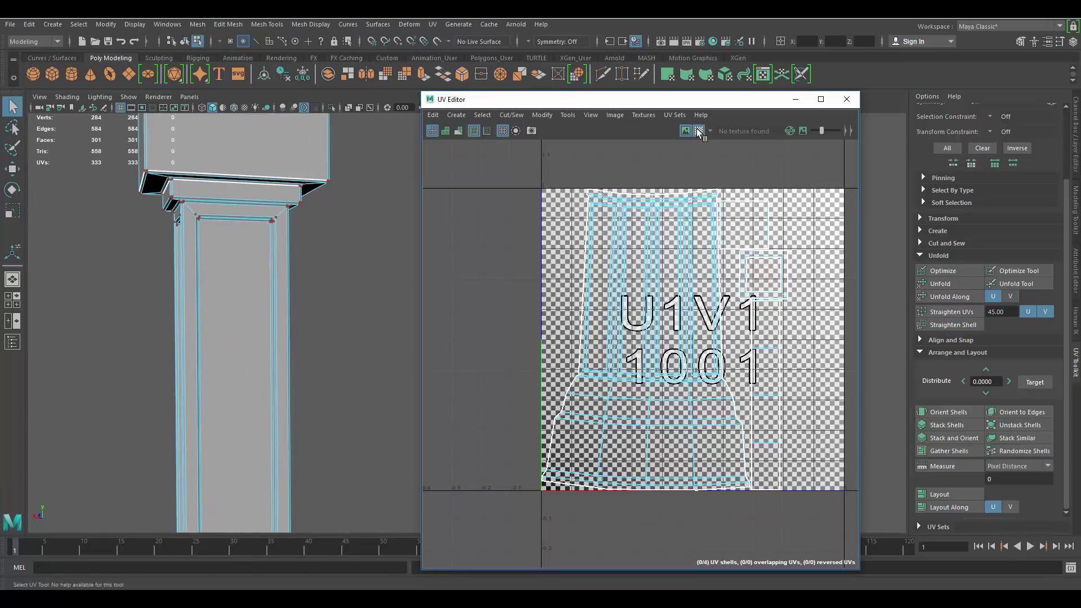
{"action": "left_click", "coordinate": [698, 129]}
Step: Select the short vertical edges at a corner of the moulding under the cap and examine where they meet the shaft
{"action": "left_click_drag", "start_coordinate": [245, 242], "coordinate": [360, 265], "text": "alt"}
{"action": "scroll", "coordinate": [672, 218], "scroll_direction": "up", "scroll_amount": 10}
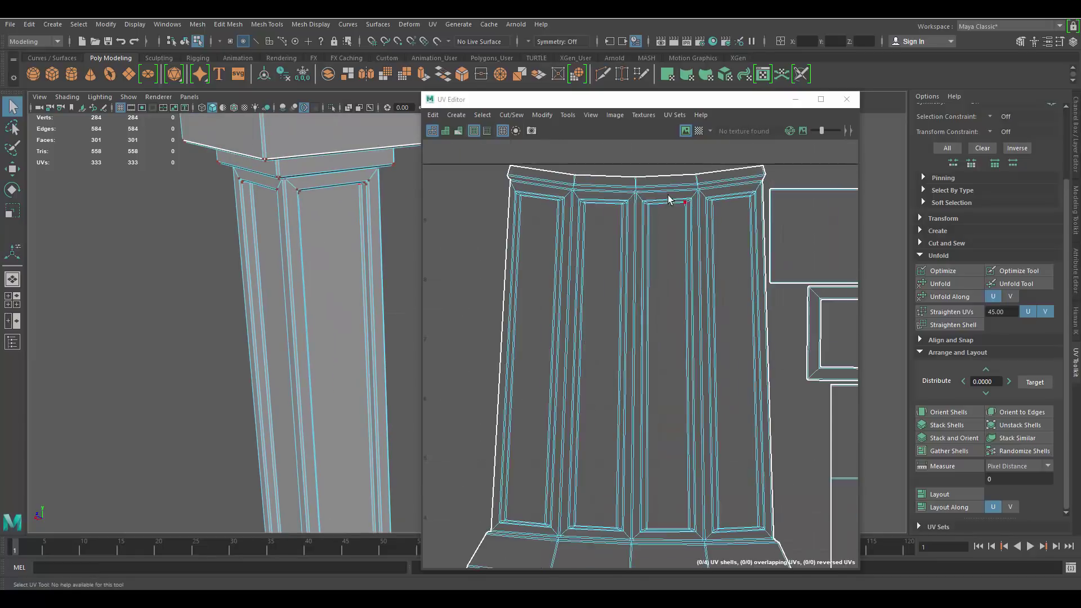
{"action": "right_click_drag", "start_coordinate": [680, 356], "coordinate": [671, 310]}
{"action": "middle_click_drag", "start_coordinate": [661, 263], "coordinate": [633, 184], "text": "alt"}
{"action": "scroll", "coordinate": [646, 226], "scroll_direction": "up", "scroll_amount": 3}
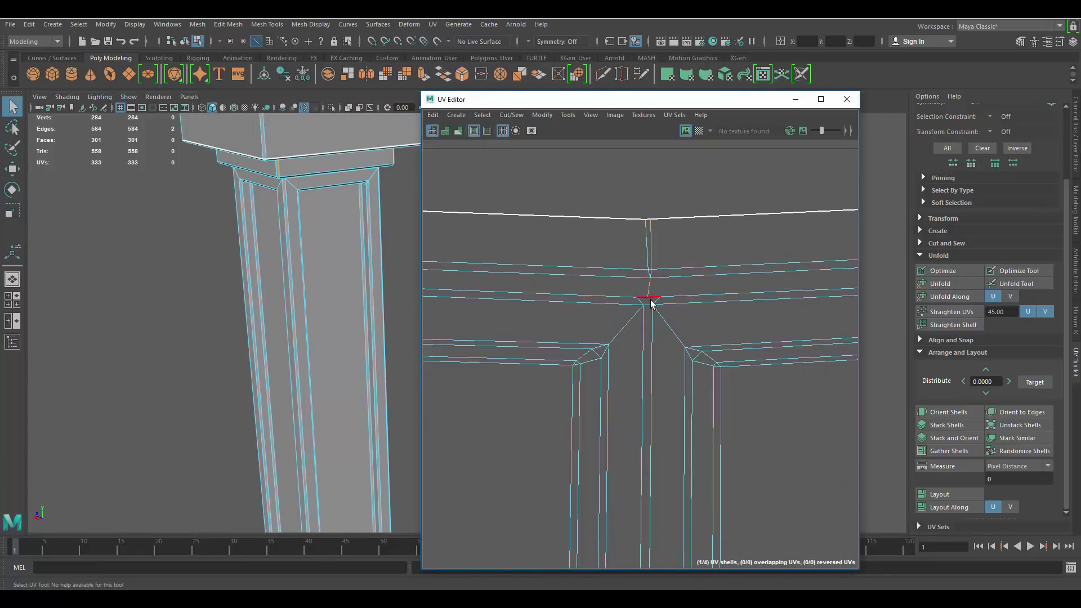
{"action": "scroll", "coordinate": [652, 304], "scroll_direction": "up", "scroll_amount": 4}
{"action": "middle_click_drag", "start_coordinate": [284, 179], "coordinate": [205, 236], "text": "alt"}
{"action": "left_click_drag", "start_coordinate": [205, 236], "coordinate": [249, 220], "text": "alt"}
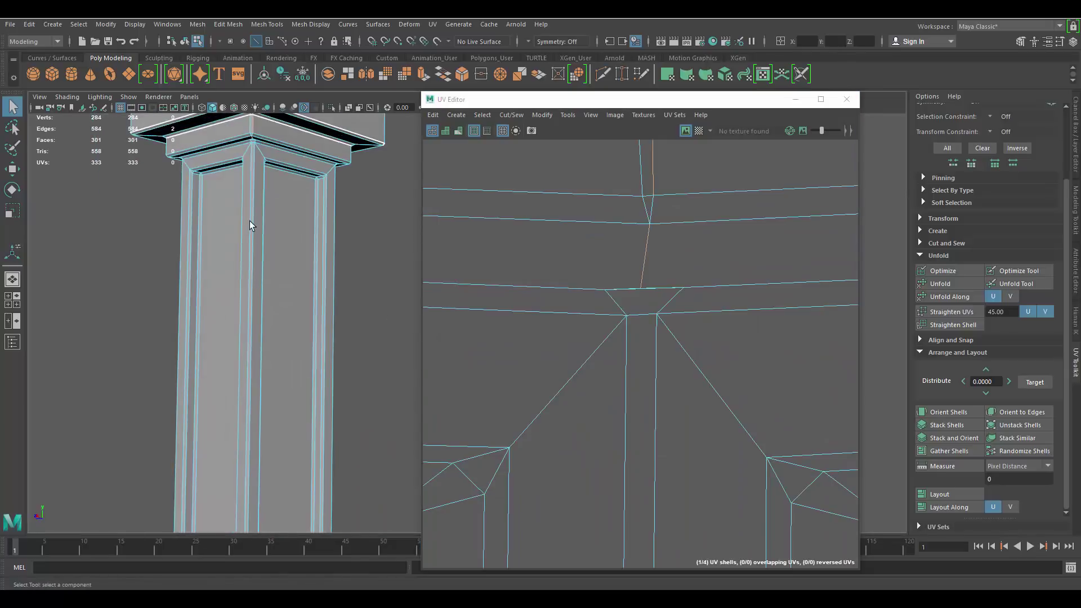
{"action": "scroll", "coordinate": [252, 217], "scroll_direction": "up", "scroll_amount": 8}
{"action": "middle_click_drag", "start_coordinate": [252, 217], "coordinate": [140, 213], "text": "alt"}
{"action": "scroll", "coordinate": [169, 217], "scroll_direction": "down", "scroll_amount": 3}
{"action": "left_click_drag", "start_coordinate": [239, 247], "coordinate": [302, 224], "text": "alt"}
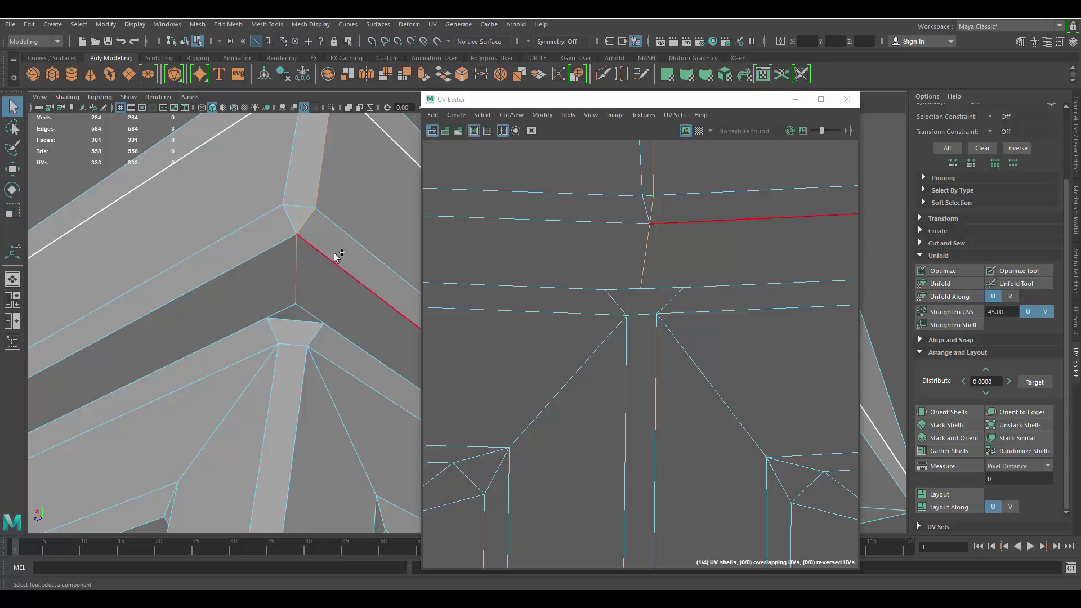
{"action": "left_click_drag", "start_coordinate": [297, 278], "coordinate": [331, 315], "text": "alt"}
Step: Select the horizontal edge loop where the moulding meets the top of the shaft and cut the UVs along it
{"action": "double_click", "coordinate": [258, 251]}
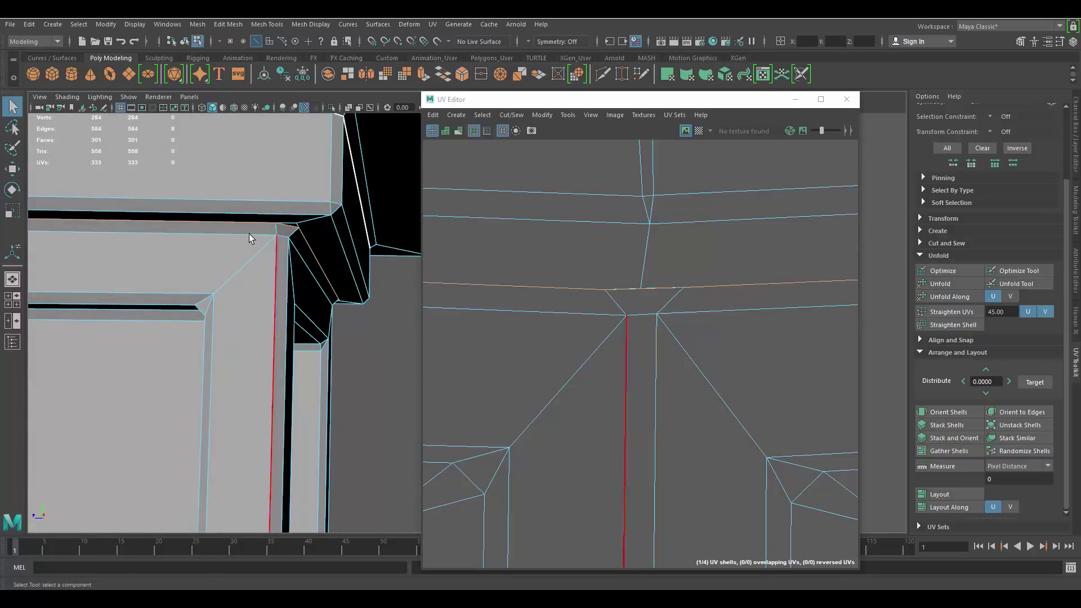
{"action": "right_click_drag", "start_coordinate": [654, 241], "coordinate": [574, 252], "text": "shift"}
{"action": "scroll", "coordinate": [580, 237], "scroll_direction": "down", "scroll_amount": 5}
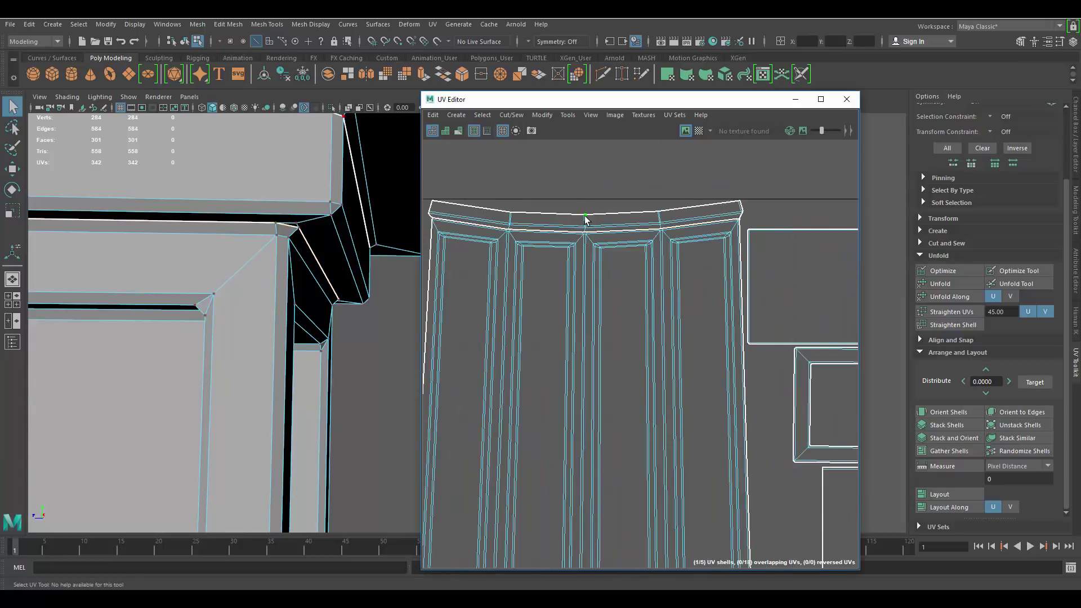
Step: Unfold the separated moulding shell and move it into the empty space above the shaft shell
{"action": "left_click", "coordinate": [947, 286]}
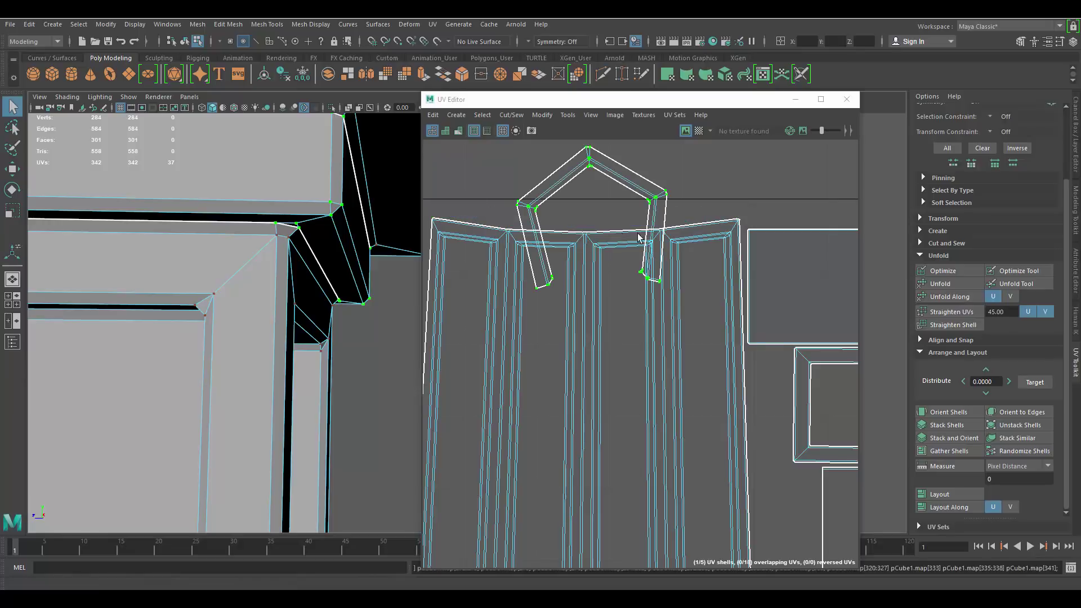
{"action": "scroll", "coordinate": [663, 292], "scroll_direction": "down", "scroll_amount": 2}
{"action": "left_click_drag", "start_coordinate": [638, 278], "coordinate": [639, 192]}
{"action": "left_click_drag", "start_coordinate": [265, 265], "coordinate": [316, 251], "text": "alt"}
{"action": "middle_click_drag", "start_coordinate": [707, 176], "coordinate": [740, 248], "text": "alt"}
{"action": "scroll", "coordinate": [740, 248], "scroll_direction": "up", "scroll_amount": 5}
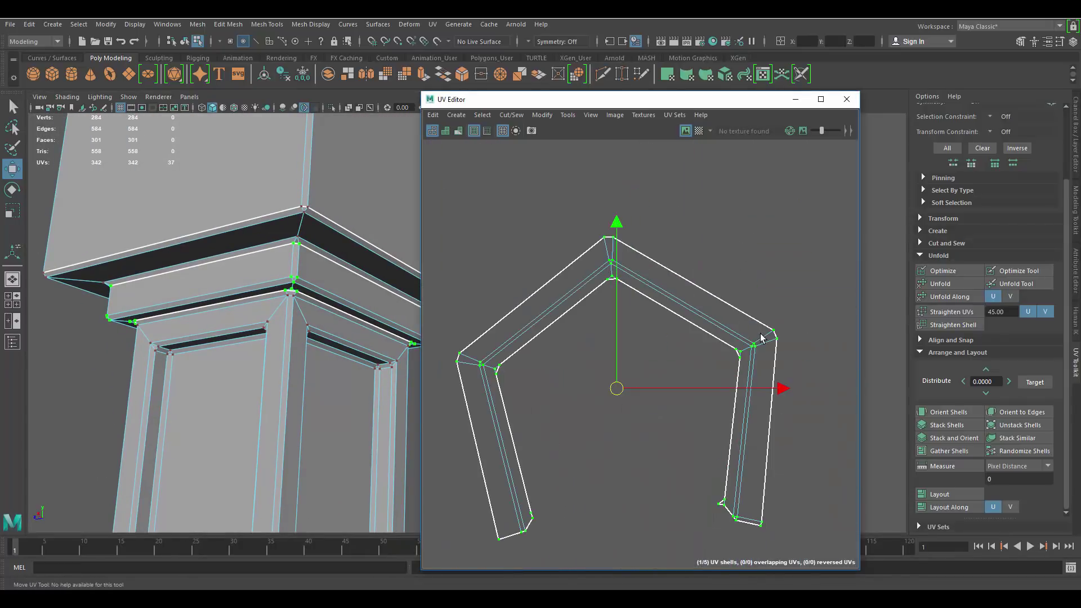
{"action": "scroll", "coordinate": [588, 256], "scroll_direction": "down", "scroll_amount": 5}
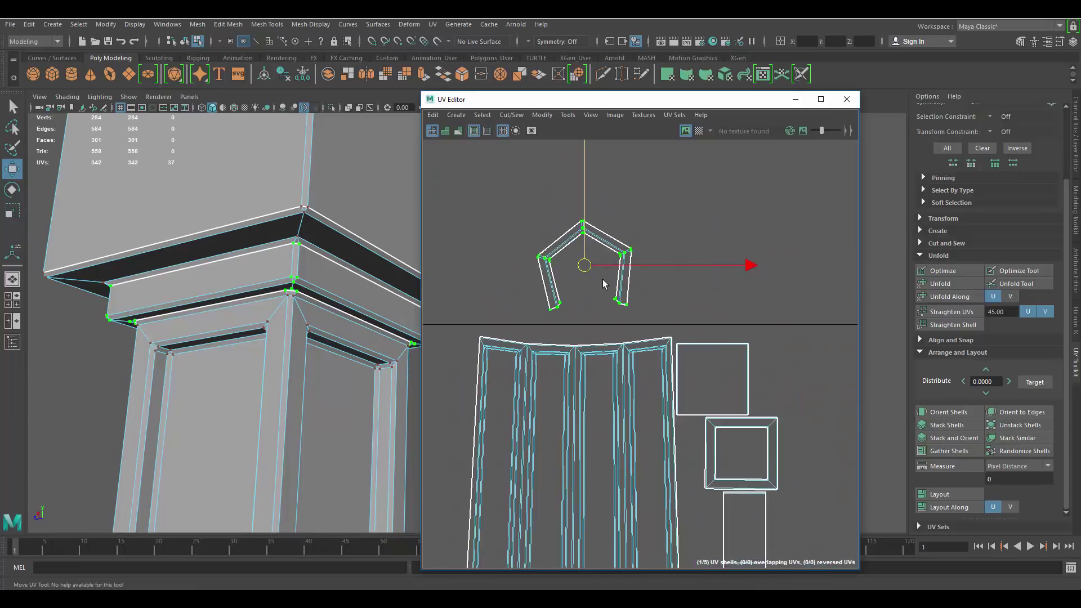
Step: Undo the move, unfold and cut that separated the moulding from the shaft shell, and nudge its edge loop slightly upward
{"action": "middle_click_drag", "start_coordinate": [633, 309], "coordinate": [655, 273], "text": "alt"}
{"action": "key", "text": "ctrl+z"}
{"action": "key", "text": "ctrl+z"}
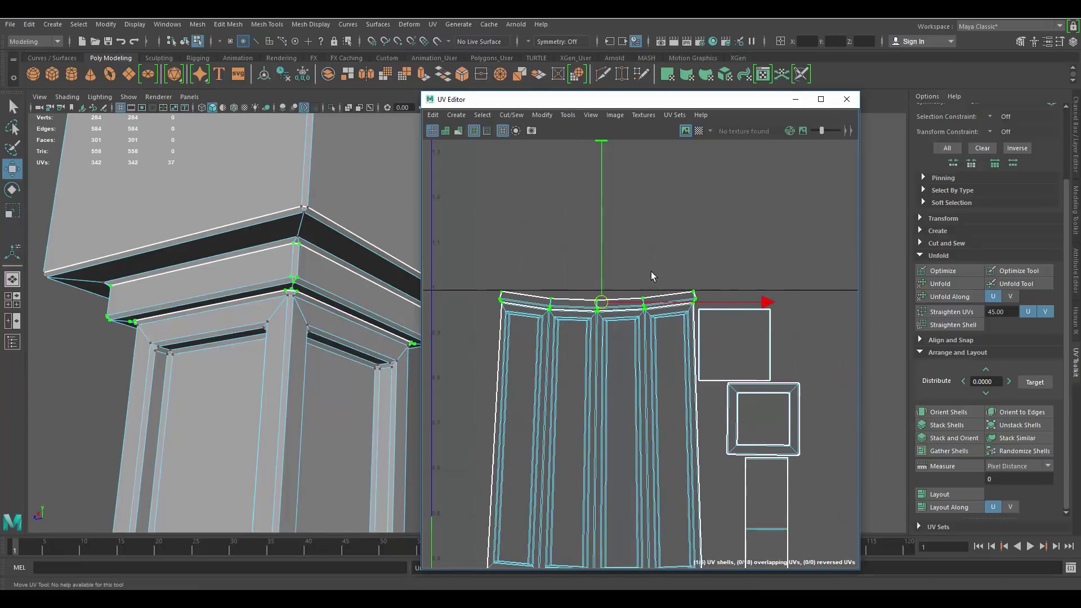
{"action": "scroll", "coordinate": [573, 256], "scroll_direction": "up", "scroll_amount": 5}
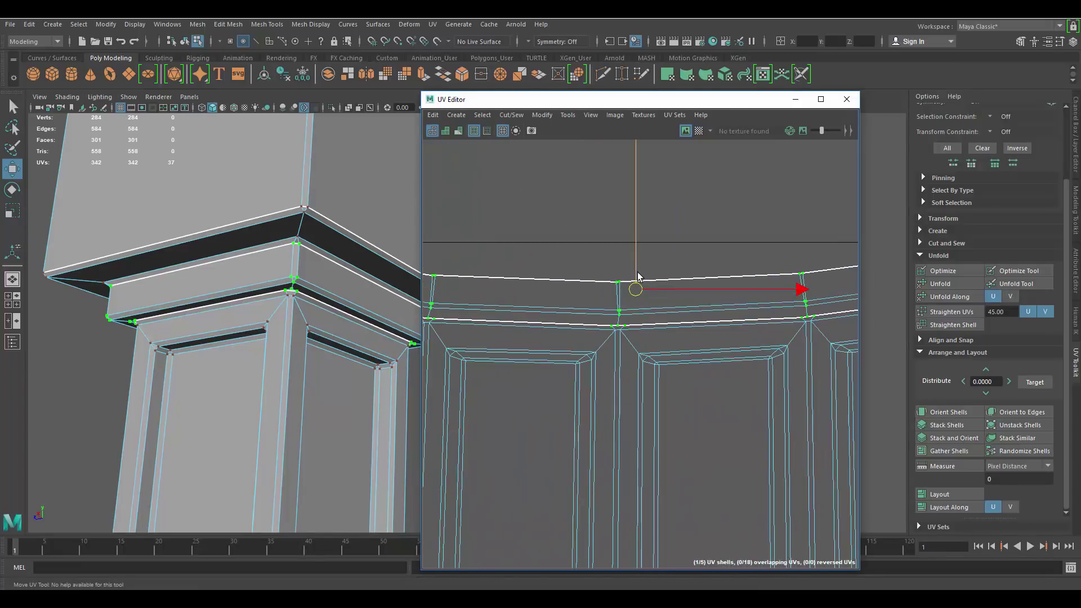
{"action": "left_click", "coordinate": [638, 265]}
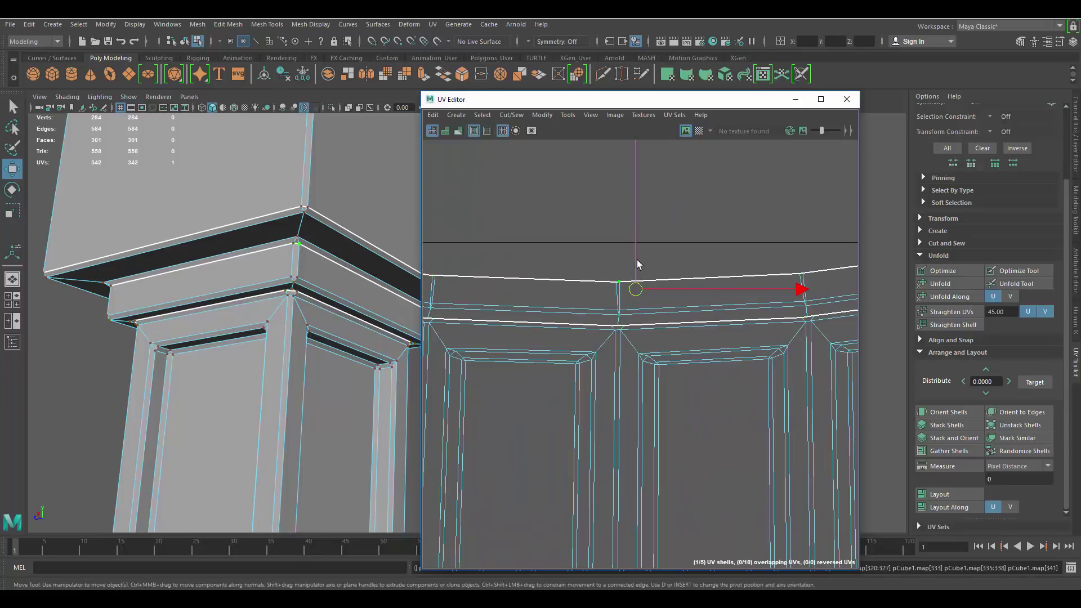
{"action": "key", "text": "ctrl+z"}
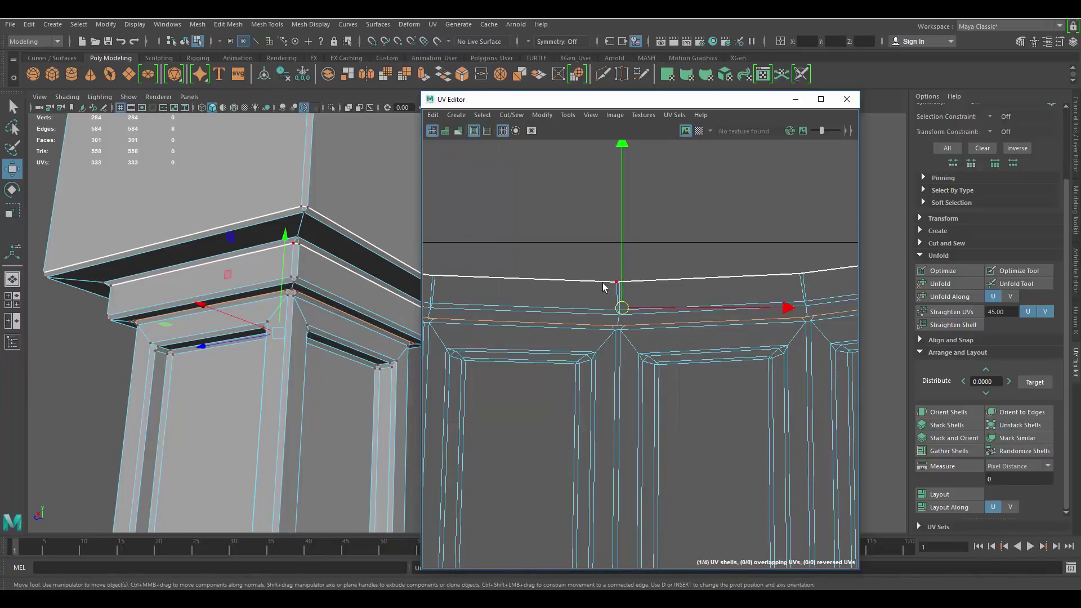
{"action": "left_click_drag", "start_coordinate": [623, 258], "coordinate": [623, 254]}
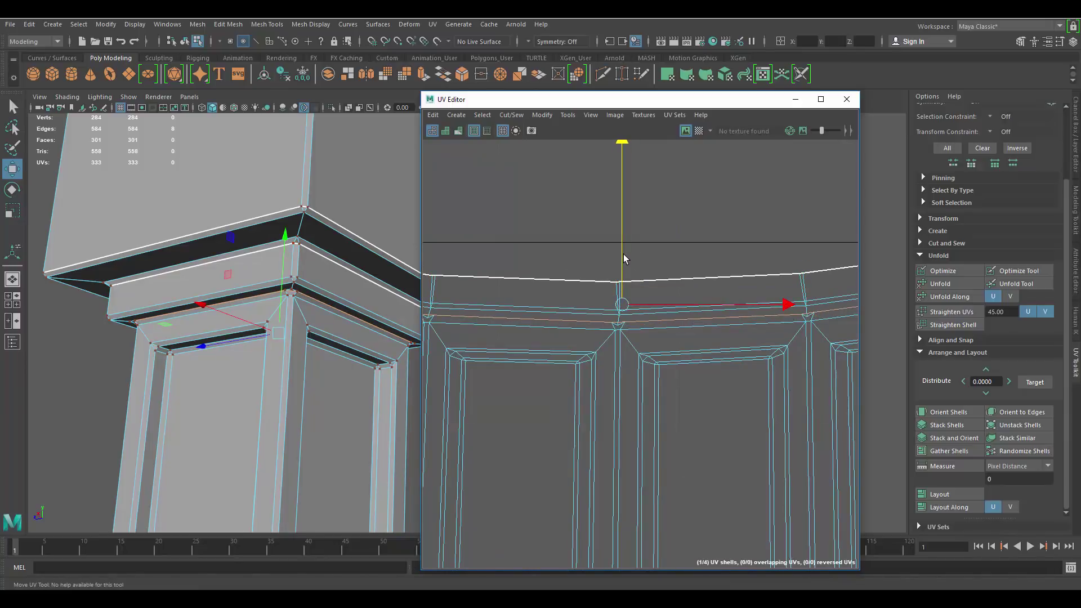
{"action": "left_click", "coordinate": [570, 266]}
Step: Select the short vertical edges along the moulding's corner in the middle of the shaft shell, and dismiss the virus scan alert
{"action": "scroll", "coordinate": [570, 276], "scroll_direction": "down", "scroll_amount": 1}
{"action": "scroll", "coordinate": [574, 287], "scroll_direction": "down", "scroll_amount": 1}
{"action": "middle_click_drag", "start_coordinate": [581, 297], "coordinate": [608, 257], "text": "alt"}
{"action": "scroll", "coordinate": [634, 219], "scroll_direction": "up", "scroll_amount": 3}
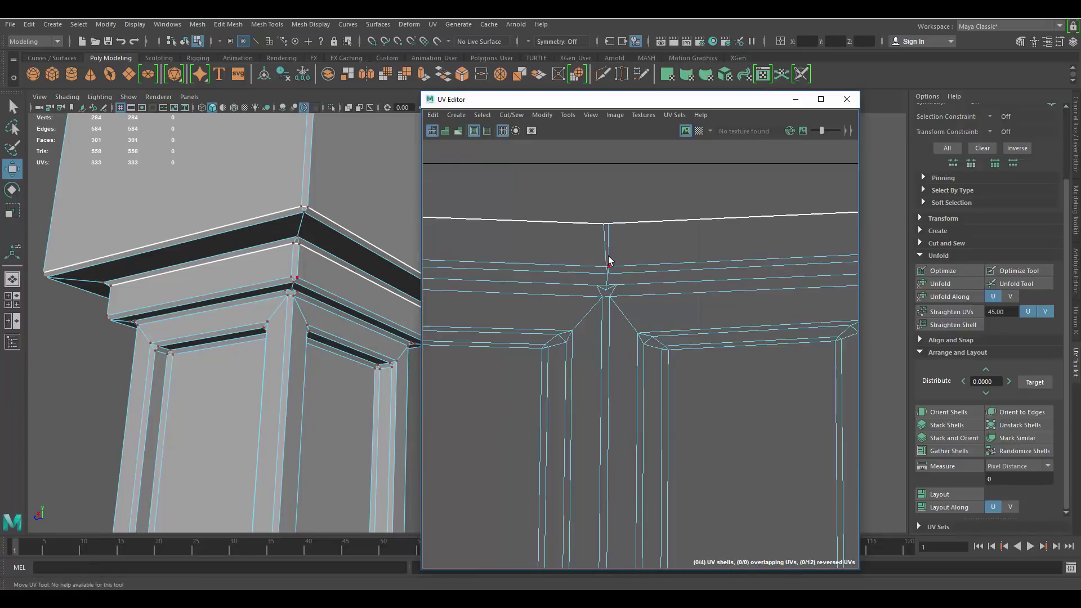
{"action": "right_click_drag", "start_coordinate": [601, 257], "coordinate": [611, 221]}
{"action": "scroll", "coordinate": [613, 232], "scroll_direction": "up", "scroll_amount": 1}
{"action": "double_click", "coordinate": [608, 261]}
{"action": "scroll", "coordinate": [606, 290], "scroll_direction": "up", "scroll_amount": 3}
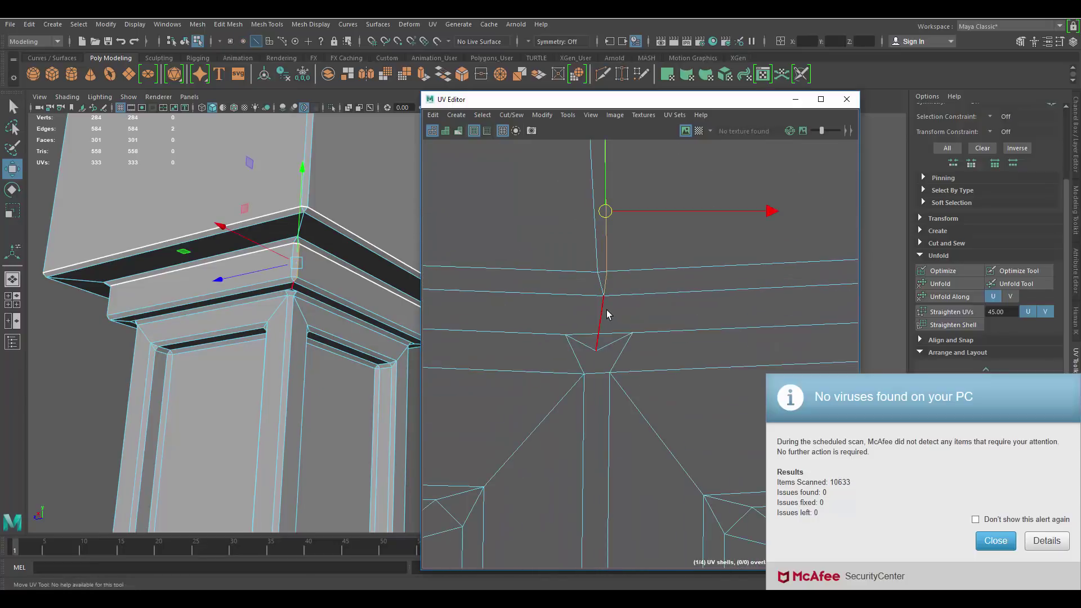
{"action": "left_click", "coordinate": [607, 314], "text": "shift"}
{"action": "left_click", "coordinate": [996, 541]}
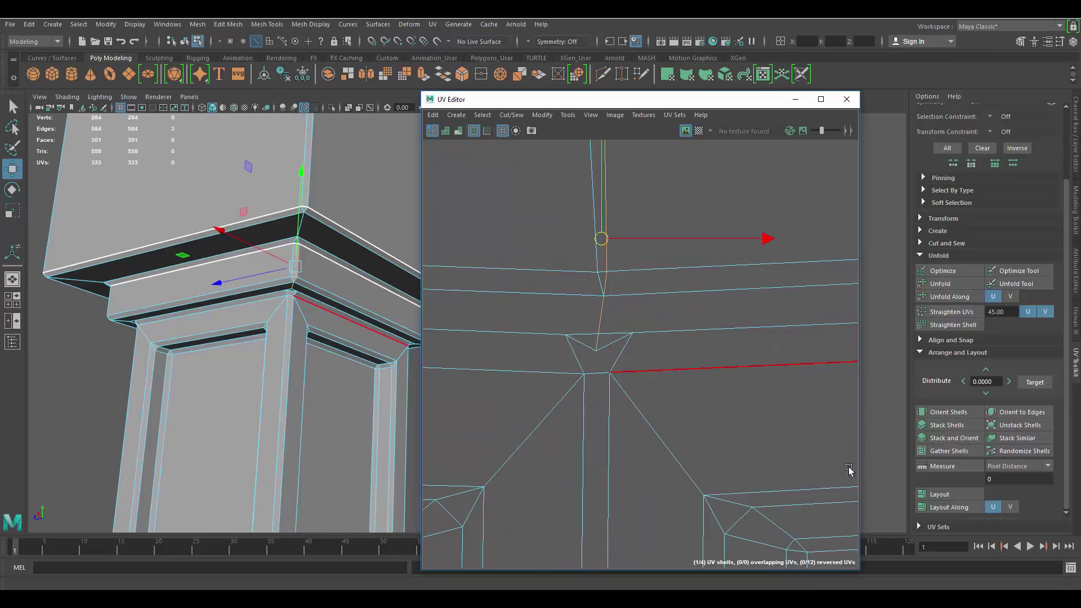
Step: Add the small bevel edge under the moulding and the long vertical edge down the shaft's corner to the selection
{"action": "middle_click_drag", "start_coordinate": [617, 338], "coordinate": [617, 267], "text": "alt"}
{"action": "scroll", "coordinate": [341, 270], "scroll_direction": "up", "scroll_amount": 5}
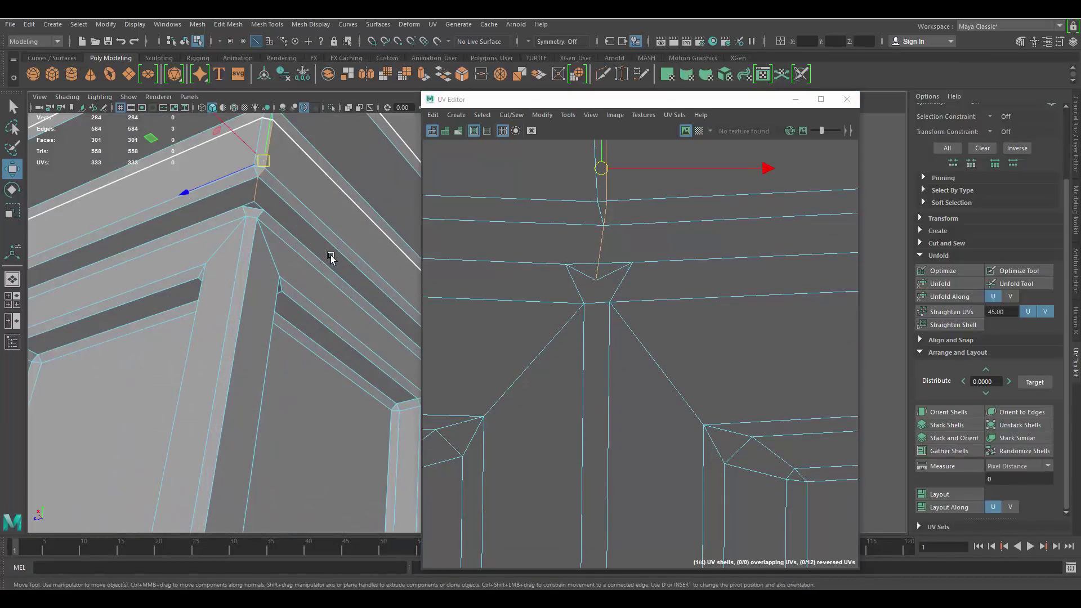
{"action": "left_click", "coordinate": [259, 214], "text": "shift"}
{"action": "left_click", "coordinate": [260, 277], "text": "shift"}
{"action": "scroll", "coordinate": [260, 304], "scroll_direction": "down", "scroll_amount": 5}
{"action": "middle_click_drag", "start_coordinate": [347, 429], "coordinate": [316, 259], "text": "alt"}
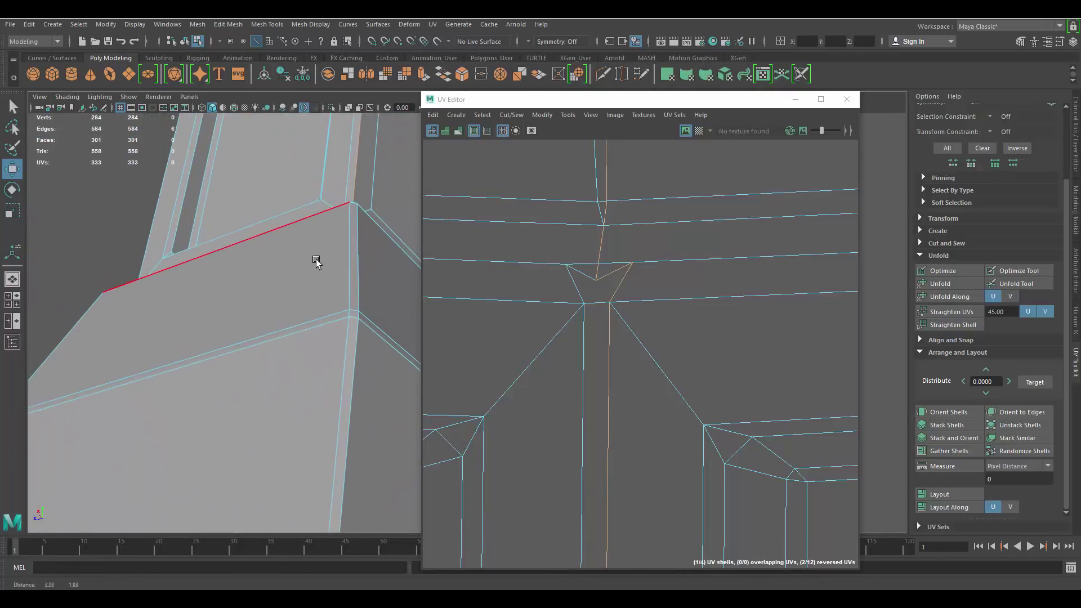
Step: Add the small corner edges where the bottom of the shaft meets the base to the selection
{"action": "left_click_drag", "start_coordinate": [316, 262], "coordinate": [411, 366], "text": "alt"}
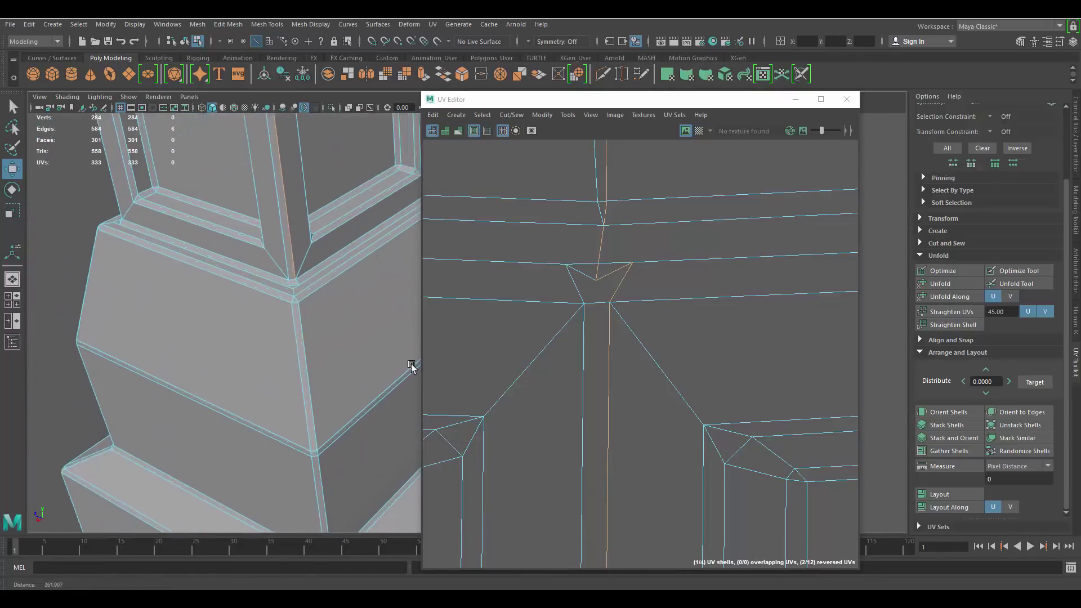
{"action": "right_click_drag", "start_coordinate": [411, 366], "coordinate": [445, 369], "text": "alt"}
{"action": "middle_click_drag", "start_coordinate": [194, 256], "coordinate": [263, 239], "text": "alt"}
{"action": "left_click", "coordinate": [261, 252], "text": "shift"}
{"action": "scroll", "coordinate": [291, 285], "scroll_direction": "up", "scroll_amount": 2}
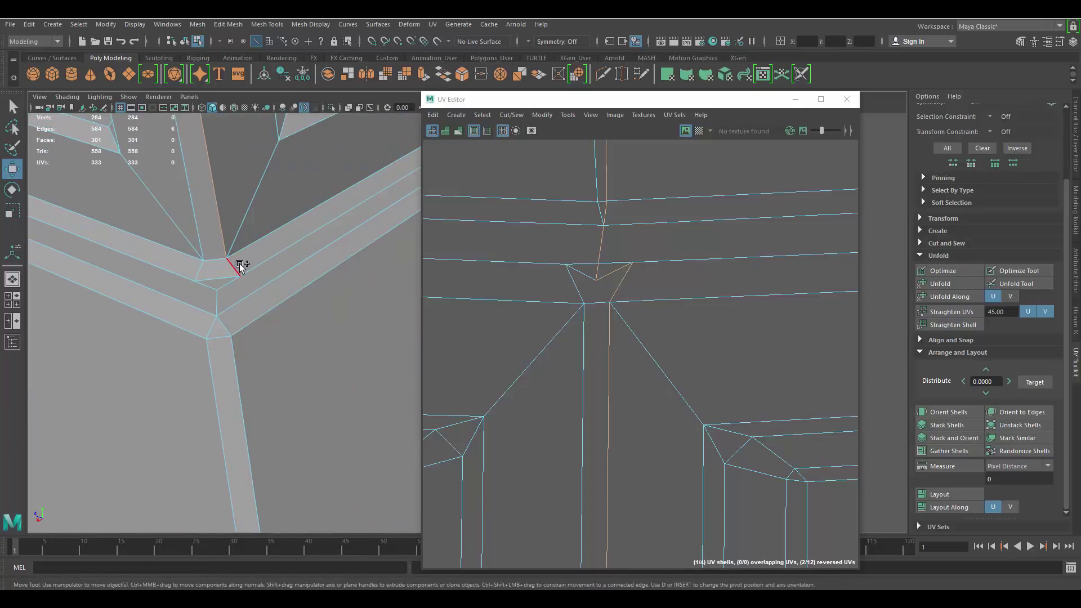
{"action": "left_click", "coordinate": [239, 264], "text": "shift"}
{"action": "scroll", "coordinate": [275, 335], "scroll_direction": "down", "scroll_amount": 5}
{"action": "middle_click_drag", "start_coordinate": [361, 428], "coordinate": [338, 277], "text": "alt"}
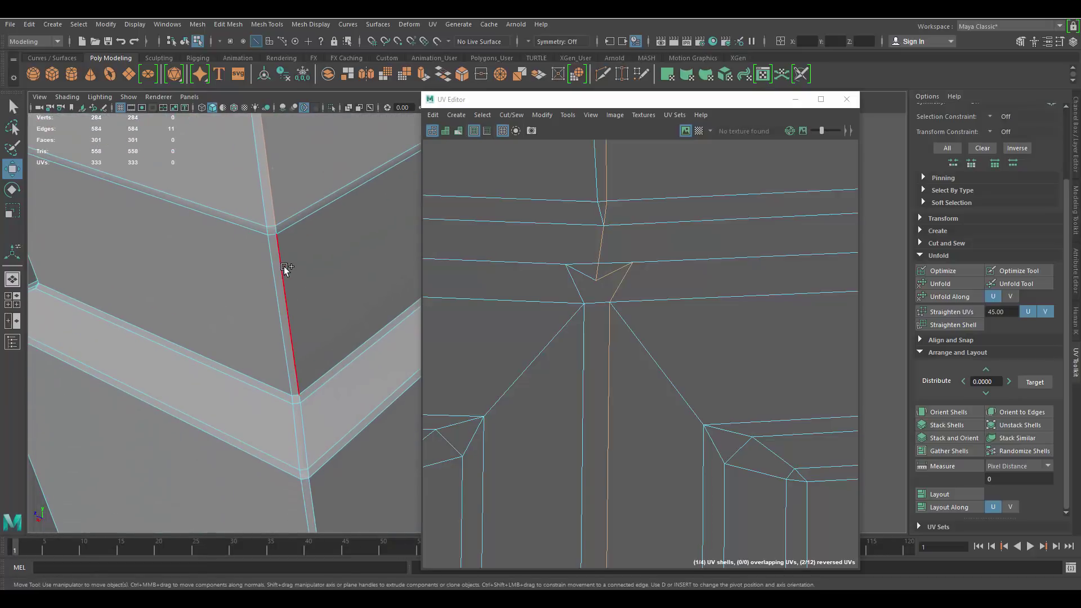
Step: Add the base's vertical corner edges down to the bottom border and cut the UVs along the whole selected corner
{"action": "double_click", "coordinate": [284, 266], "text": "shift"}
{"action": "scroll", "coordinate": [284, 266], "scroll_direction": "down", "scroll_amount": 4}
{"action": "middle_click_drag", "start_coordinate": [334, 361], "coordinate": [267, 153], "text": "alt"}
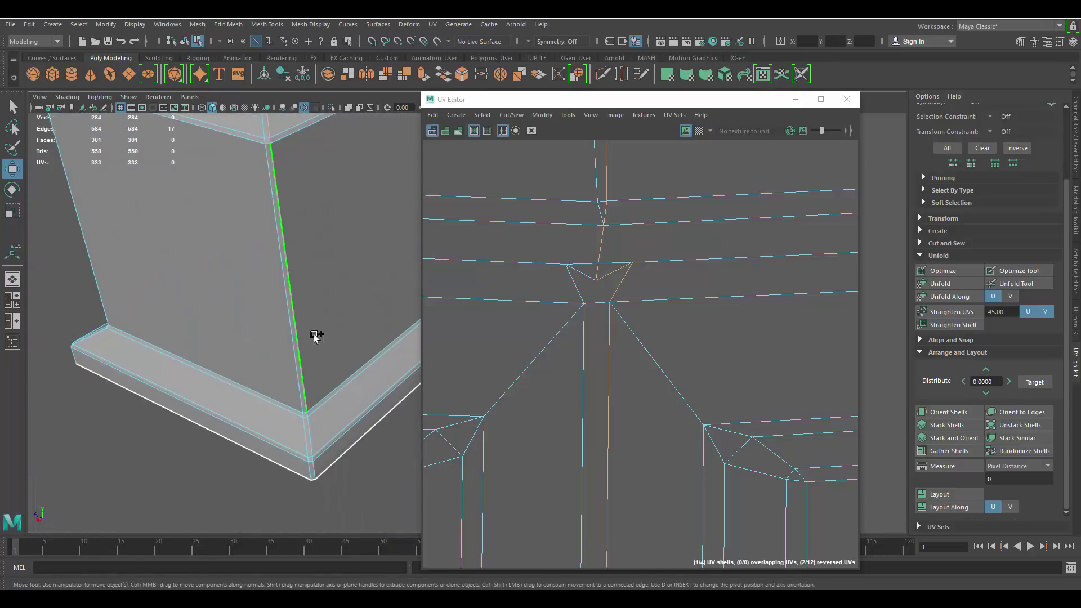
{"action": "double_click", "coordinate": [316, 471], "text": "shift"}
{"action": "right_click_drag", "start_coordinate": [731, 237], "coordinate": [683, 253], "text": "shift"}
Step: Unfold both halves of the split column shell and orient them upright
{"action": "scroll", "coordinate": [611, 238], "scroll_direction": "down", "scroll_amount": 5}
{"action": "scroll", "coordinate": [617, 225], "scroll_direction": "down", "scroll_amount": 5}
{"action": "right_click_drag", "start_coordinate": [580, 249], "coordinate": [632, 240]}
{"action": "scroll", "coordinate": [631, 241], "scroll_direction": "down", "scroll_amount": 6}
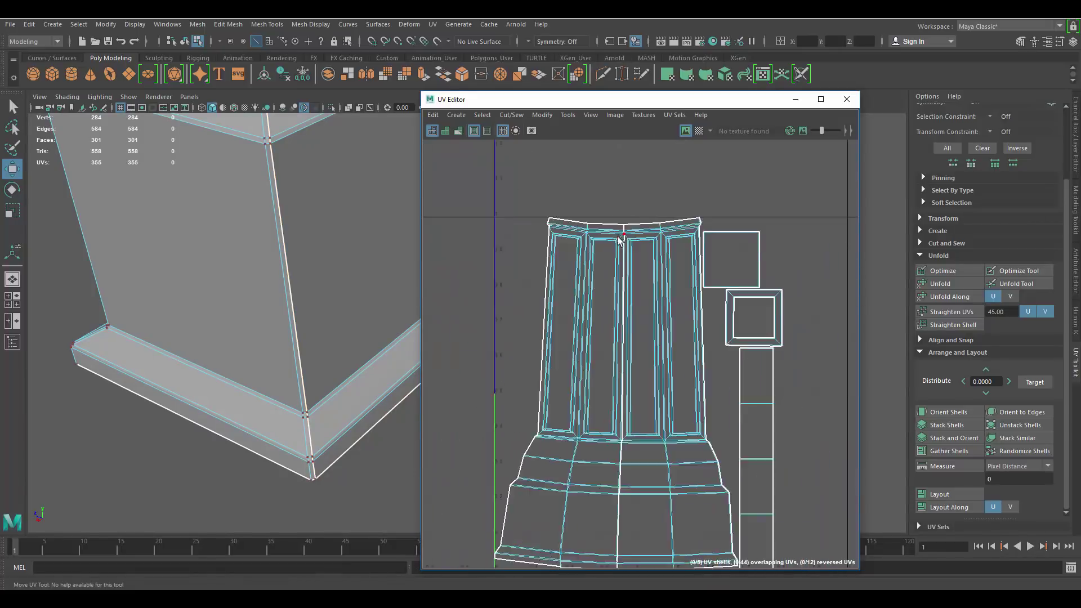
{"action": "left_click", "coordinate": [615, 259]}
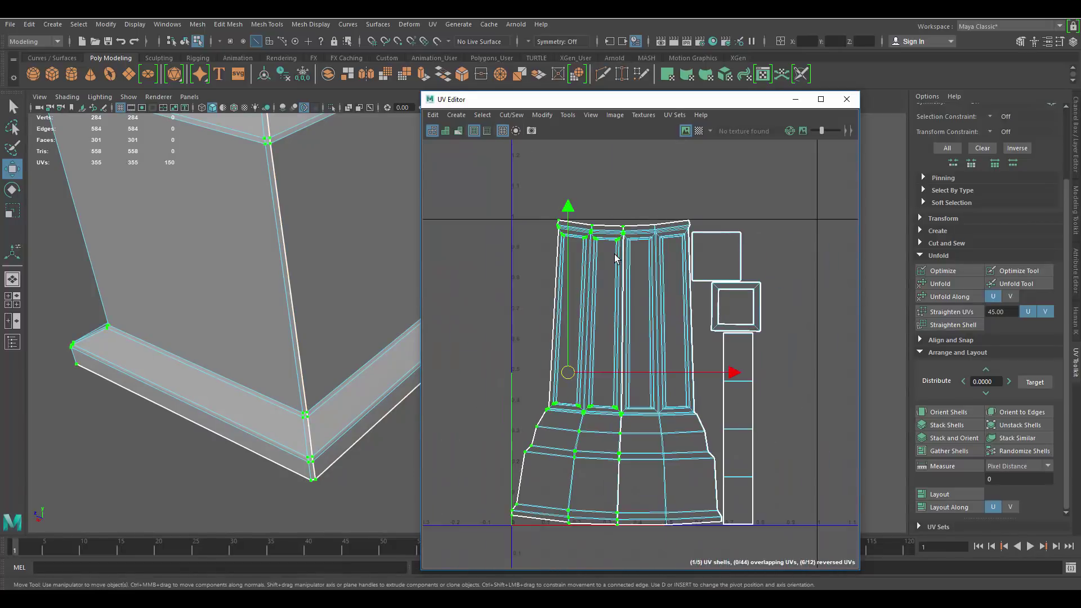
{"action": "left_click", "coordinate": [941, 284]}
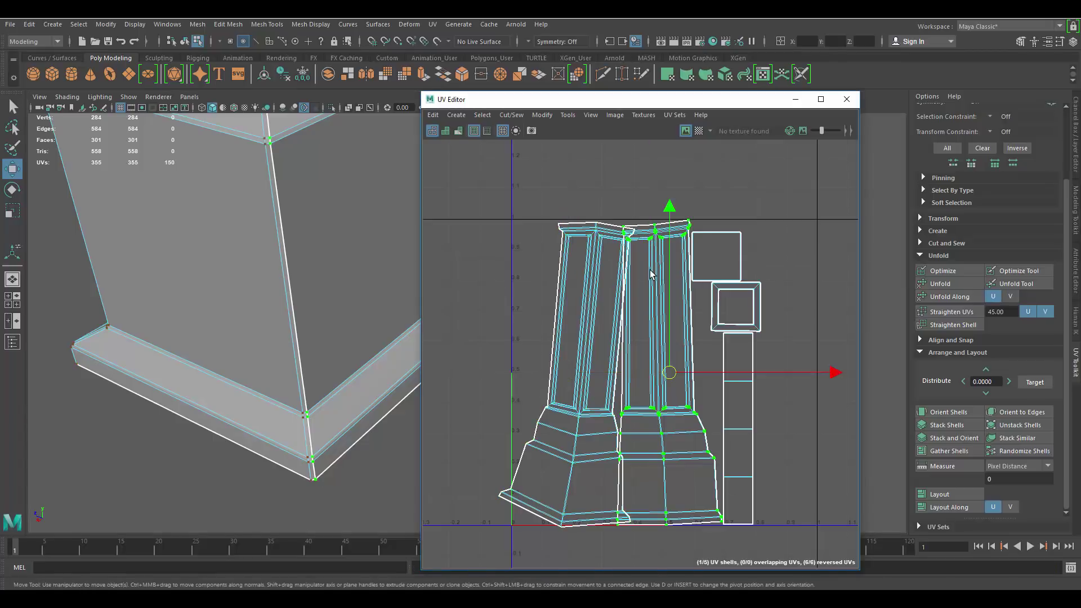
{"action": "double_click", "coordinate": [586, 284]}
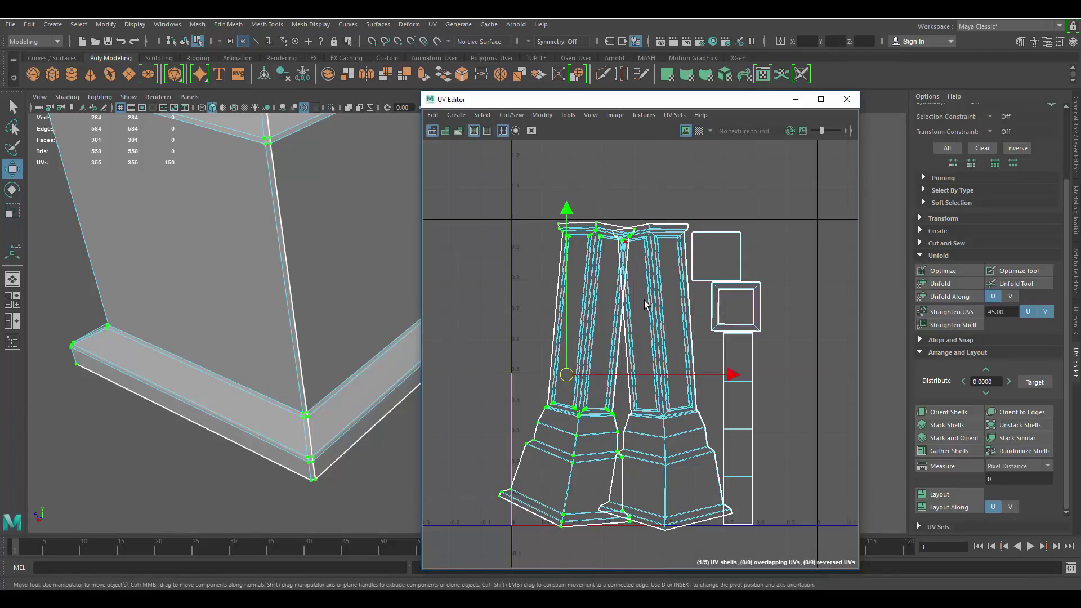
{"action": "left_click", "coordinate": [948, 412]}
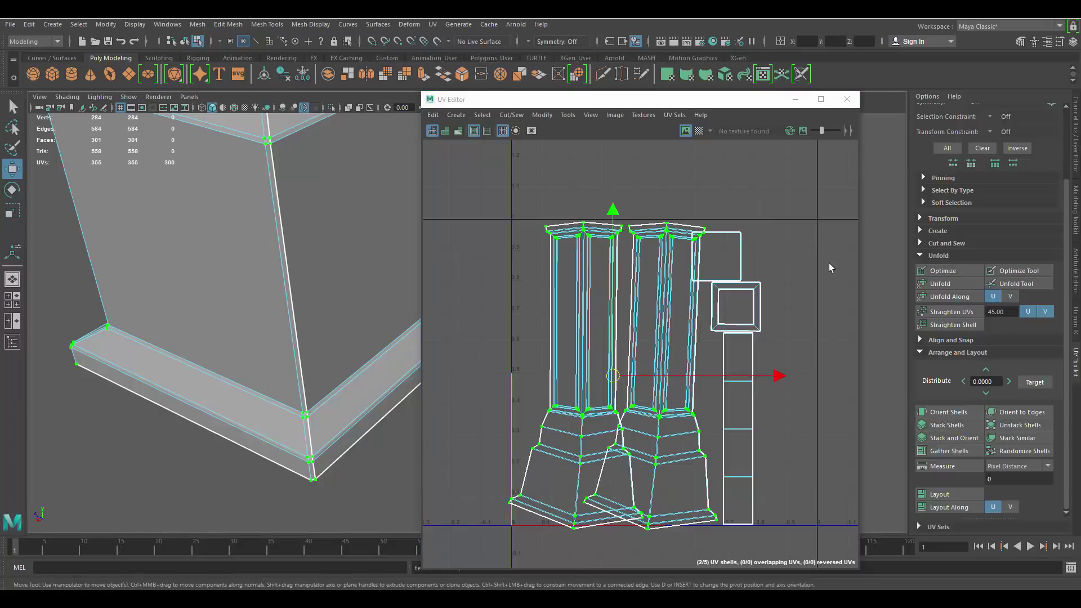
Step: Move one of the two column shells sideways past the square and strip shells into empty space
{"action": "left_click", "coordinate": [703, 348]}
{"action": "double_click", "coordinate": [691, 344]}
{"action": "left_click_drag", "start_coordinate": [693, 377], "coordinate": [892, 352]}
{"action": "middle_click_drag", "start_coordinate": [750, 299], "coordinate": [633, 292], "text": "alt"}
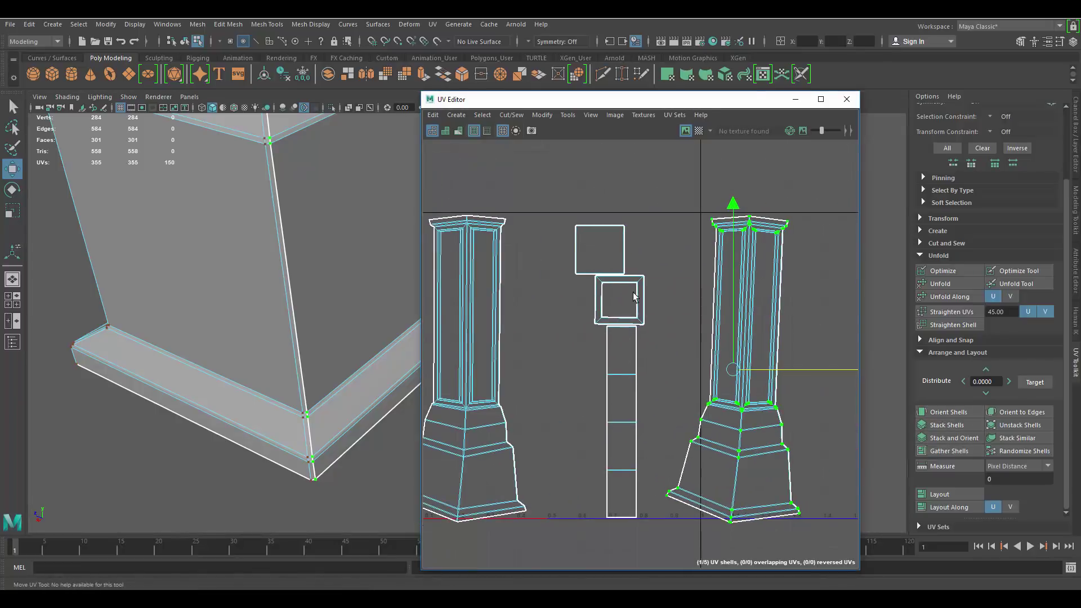
Step: Show the checker pattern and examine its distortion on the column's base from several sides
{"action": "left_click", "coordinate": [698, 132]}
{"action": "left_click_drag", "start_coordinate": [295, 188], "coordinate": [279, 322], "text": "alt"}
{"action": "middle_click_drag", "start_coordinate": [794, 368], "coordinate": [765, 349], "text": "alt"}
{"action": "middle_click_drag", "start_coordinate": [777, 280], "coordinate": [773, 321], "text": "alt"}
{"action": "left_click_drag", "start_coordinate": [348, 321], "coordinate": [496, 324], "text": "alt"}
{"action": "middle_click_drag", "start_coordinate": [338, 378], "coordinate": [330, 320], "text": "alt"}
{"action": "left_click_drag", "start_coordinate": [331, 320], "coordinate": [369, 315], "text": "alt"}
{"action": "middle_click_drag", "start_coordinate": [779, 325], "coordinate": [765, 288], "text": "alt"}
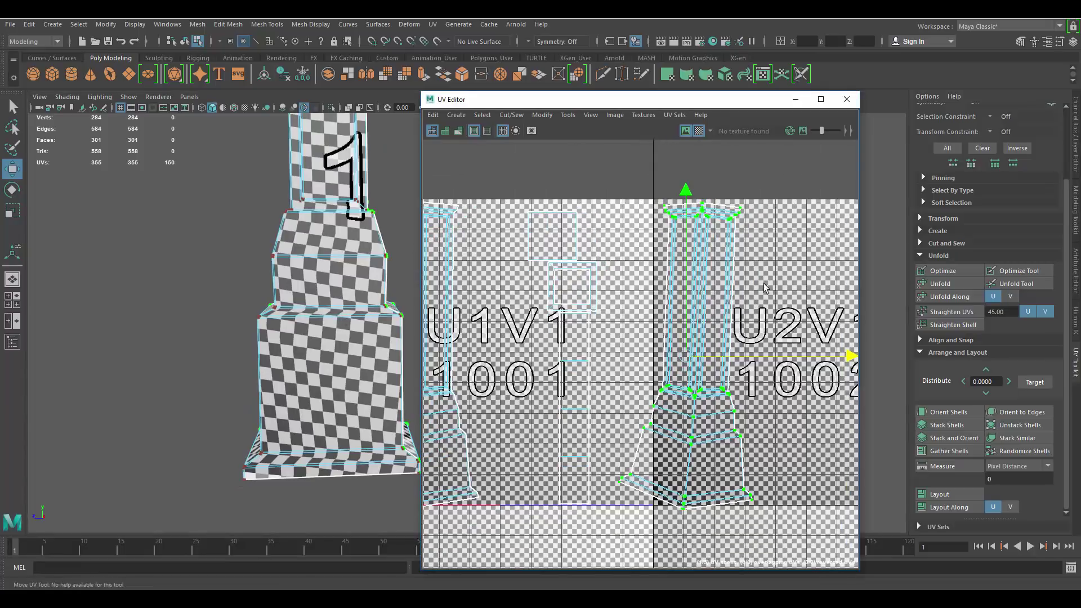
Step: Rotate the separated column shell in the U2V1 tile until it stands upright, and hide the checker pattern
{"action": "left_click_drag", "start_coordinate": [809, 256], "coordinate": [732, 180]}
{"action": "key", "text": "w"}
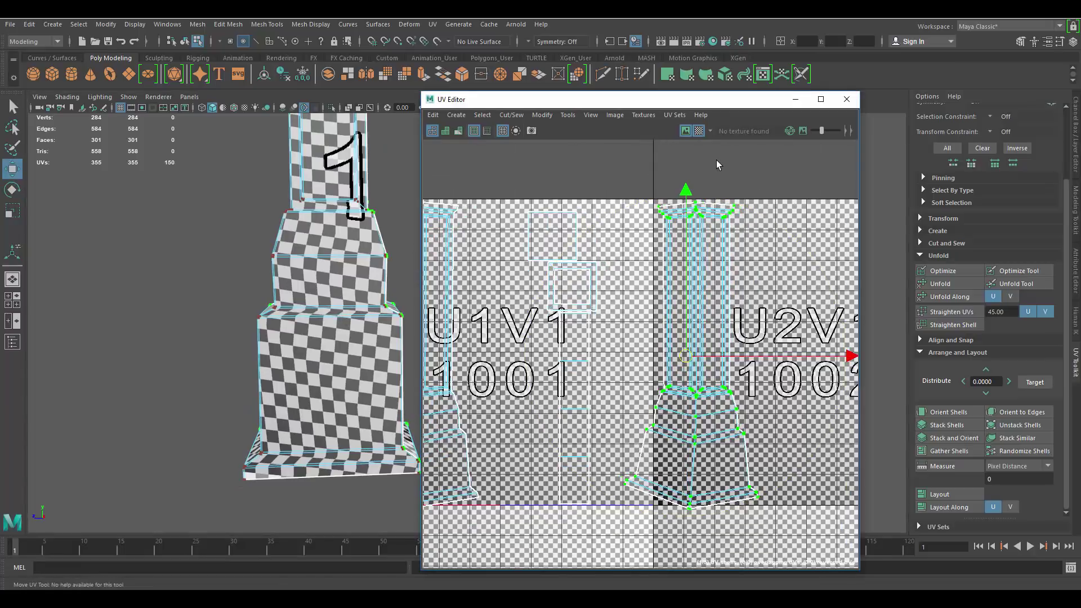
{"action": "left_click", "coordinate": [694, 133]}
Step: Switch to edge selection and select the vertical edge on the moulding at the next uncut corner of the column
{"action": "scroll", "coordinate": [699, 242], "scroll_direction": "up", "scroll_amount": 10}
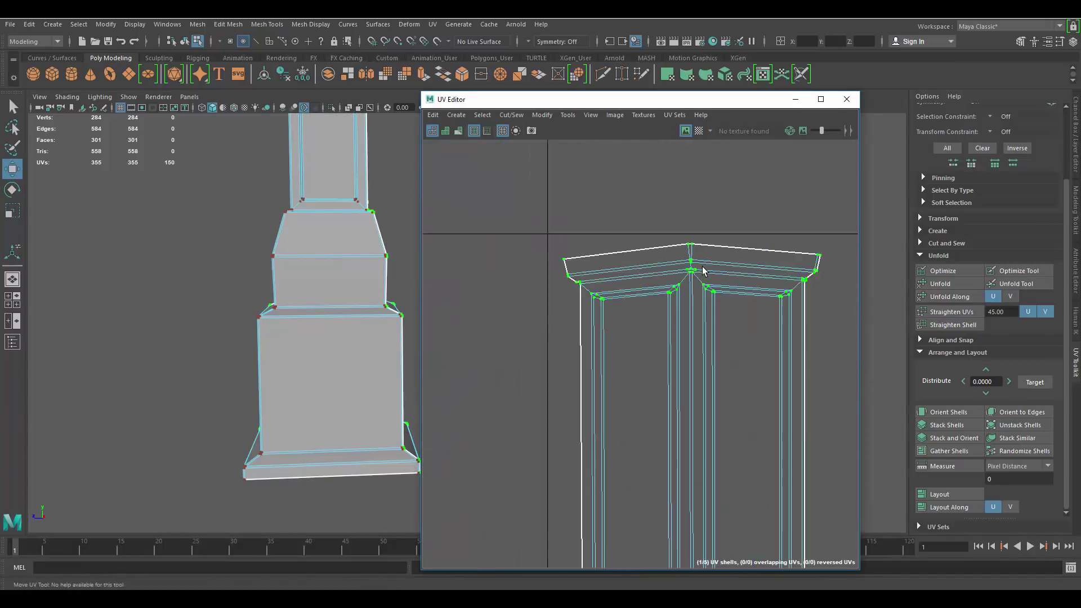
{"action": "middle_click_drag", "start_coordinate": [272, 157], "coordinate": [285, 255], "text": "alt"}
{"action": "left_click_drag", "start_coordinate": [285, 256], "coordinate": [366, 222], "text": "alt"}
{"action": "middle_click_drag", "start_coordinate": [367, 222], "coordinate": [302, 404], "text": "alt"}
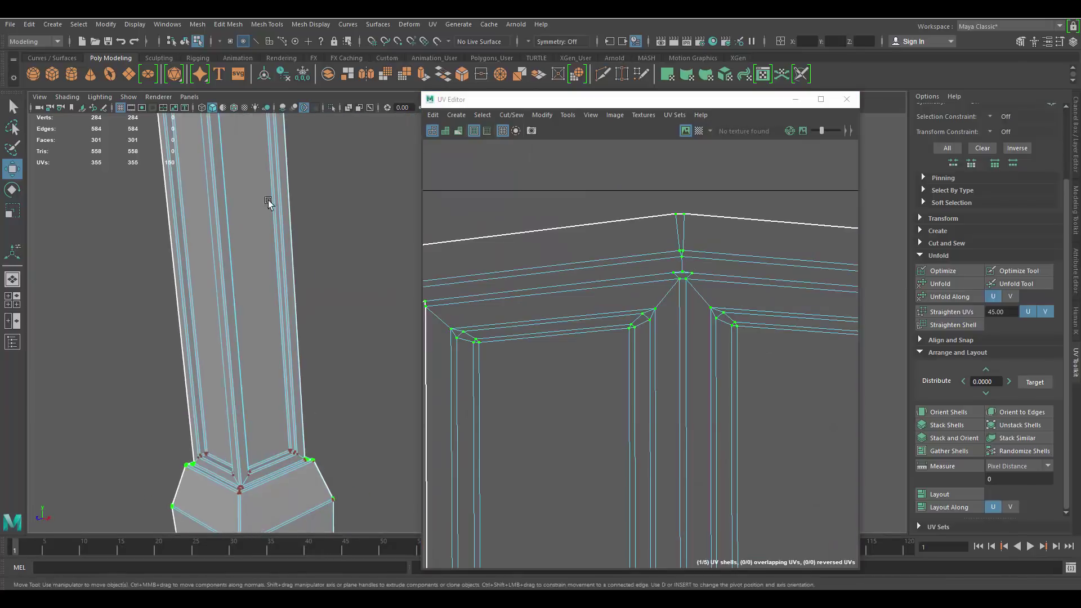
{"action": "left_click_drag", "start_coordinate": [302, 403], "coordinate": [343, 309], "text": "alt"}
{"action": "scroll", "coordinate": [337, 304], "scroll_direction": "up", "scroll_amount": 7}
{"action": "right_click_drag", "start_coordinate": [198, 226], "coordinate": [198, 197]}
{"action": "left_click", "coordinate": [195, 222]}
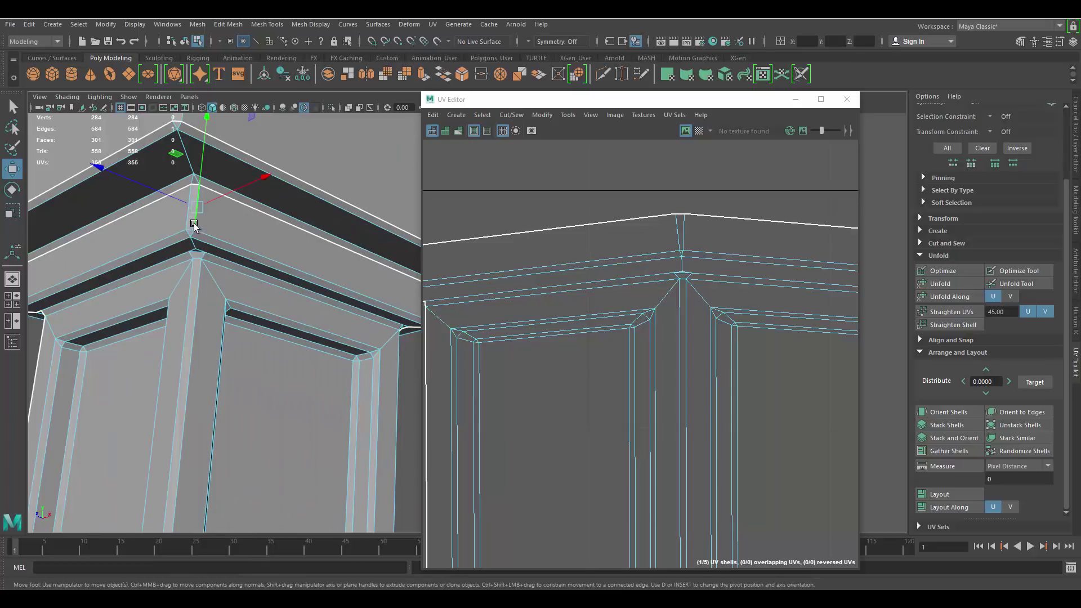
Step: Add the small bevel edges below the moulding and the long vertical edge down the shaft at that corner
{"action": "middle_click_drag", "start_coordinate": [195, 225], "coordinate": [280, 243], "text": "alt"}
{"action": "scroll", "coordinate": [220, 252], "scroll_direction": "up", "scroll_amount": 6}
{"action": "left_click_drag", "start_coordinate": [279, 244], "coordinate": [251, 260], "text": "alt"}
{"action": "left_click", "coordinate": [303, 177], "text": "shift"}
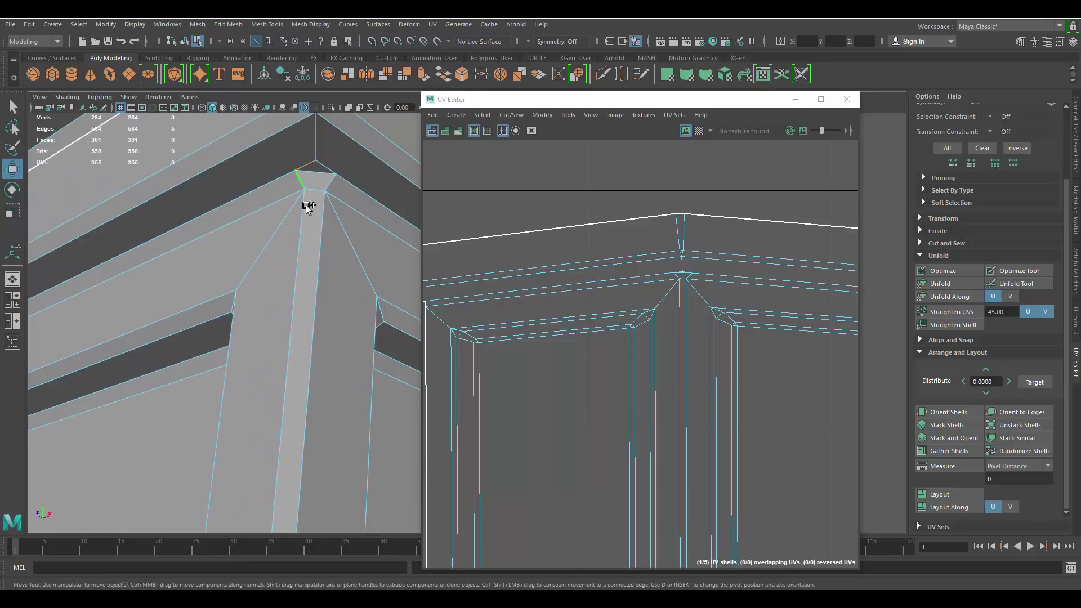
{"action": "left_click", "coordinate": [305, 210], "text": "shift"}
Step: Extend the corner selection through the small edges joining the bottom of the shaft to the base
{"action": "scroll", "coordinate": [307, 356], "scroll_direction": "down", "scroll_amount": 10}
{"action": "middle_click_drag", "start_coordinate": [325, 416], "coordinate": [271, 282], "text": "alt"}
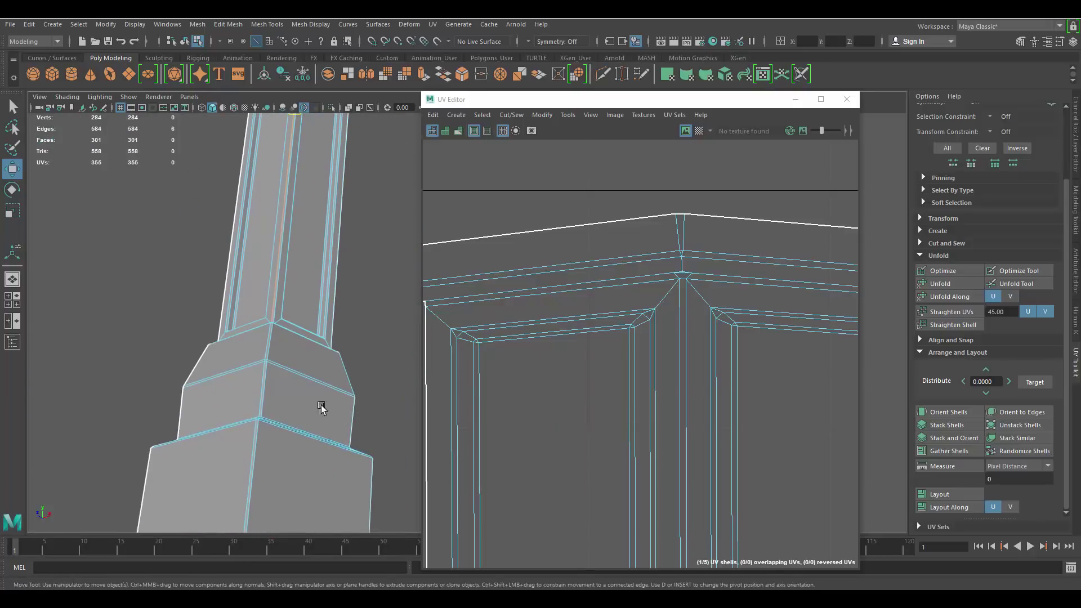
{"action": "left_click_drag", "start_coordinate": [321, 408], "coordinate": [319, 444], "text": "alt"}
{"action": "scroll", "coordinate": [319, 413], "scroll_direction": "down", "scroll_amount": 5}
{"action": "middle_click_drag", "start_coordinate": [319, 413], "coordinate": [339, 345], "text": "alt"}
{"action": "scroll", "coordinate": [339, 346], "scroll_direction": "up", "scroll_amount": 6}
{"action": "left_click_drag", "start_coordinate": [307, 291], "coordinate": [276, 333], "text": "alt"}
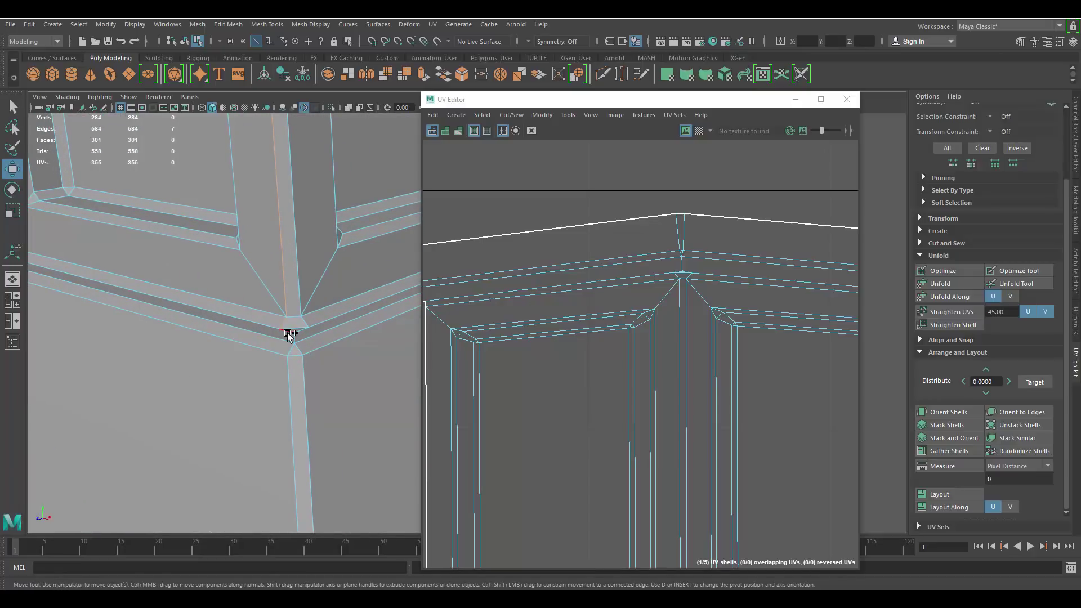
{"action": "left_click", "coordinate": [292, 359], "text": "shift"}
Step: Complete the corner selection down to the bottom of the base and cut the UVs along it
{"action": "left_click_drag", "start_coordinate": [292, 360], "coordinate": [242, 220], "text": "alt"}
{"action": "left_click_drag", "start_coordinate": [242, 356], "coordinate": [296, 317], "text": "alt"}
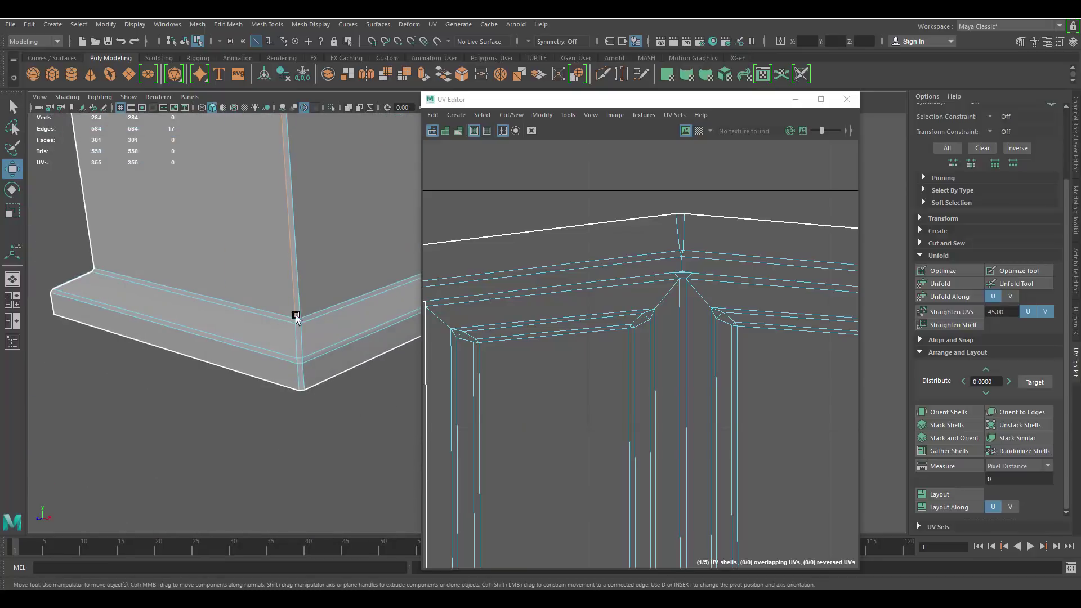
{"action": "right_click", "coordinate": [730, 243], "text": "shift"}
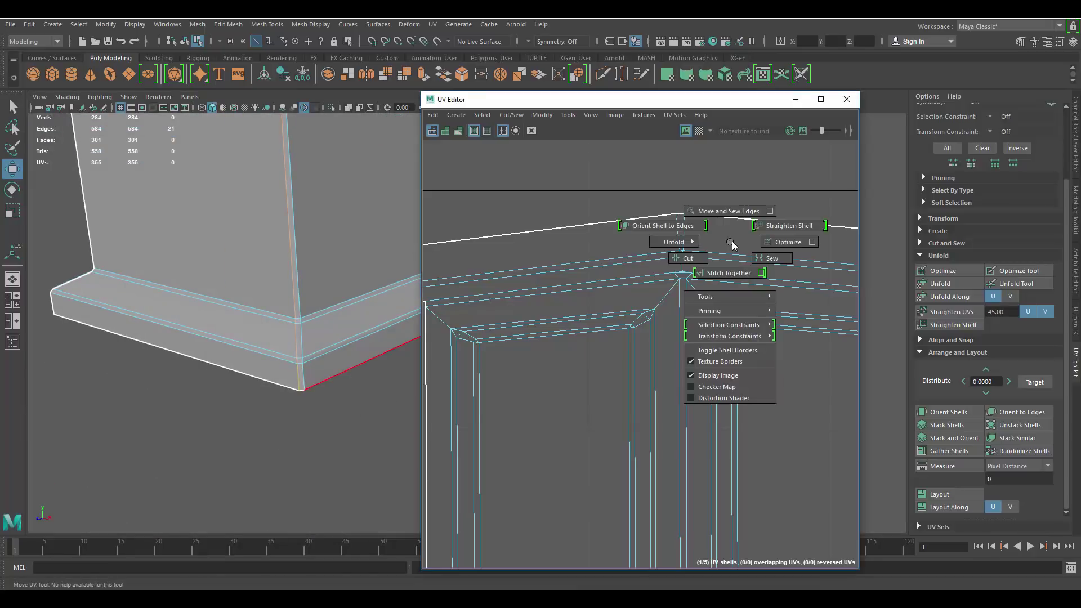
{"action": "left_click", "coordinate": [690, 257]}
{"action": "scroll", "coordinate": [630, 236], "scroll_direction": "down", "scroll_amount": 10}
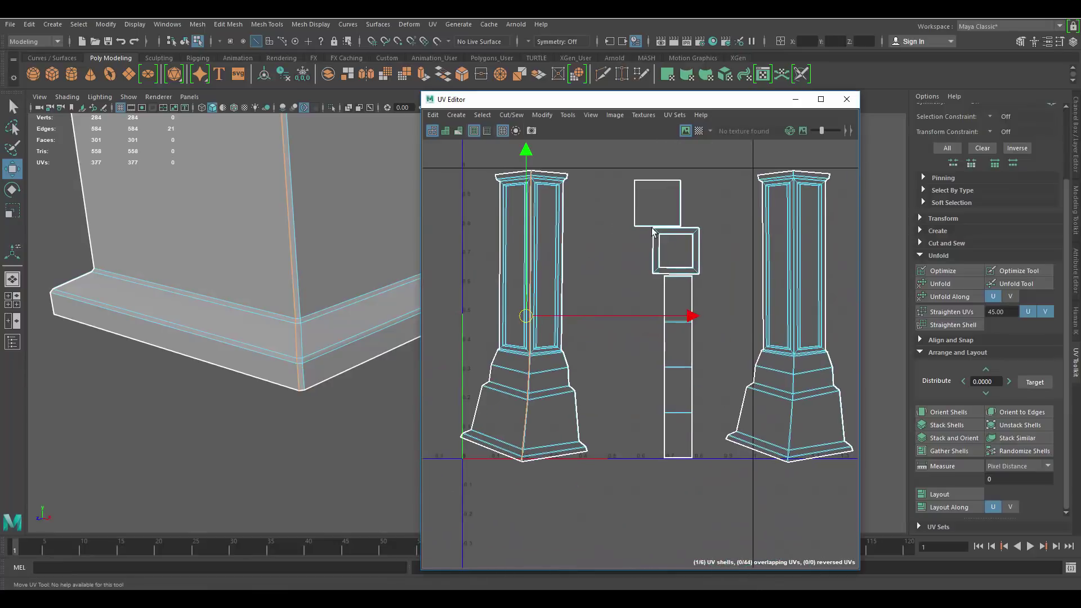
Step: Unfold the two newly separated single-side column shells and orient them upright together
{"action": "key", "text": "F12"}
{"action": "double_click", "coordinate": [507, 187]}
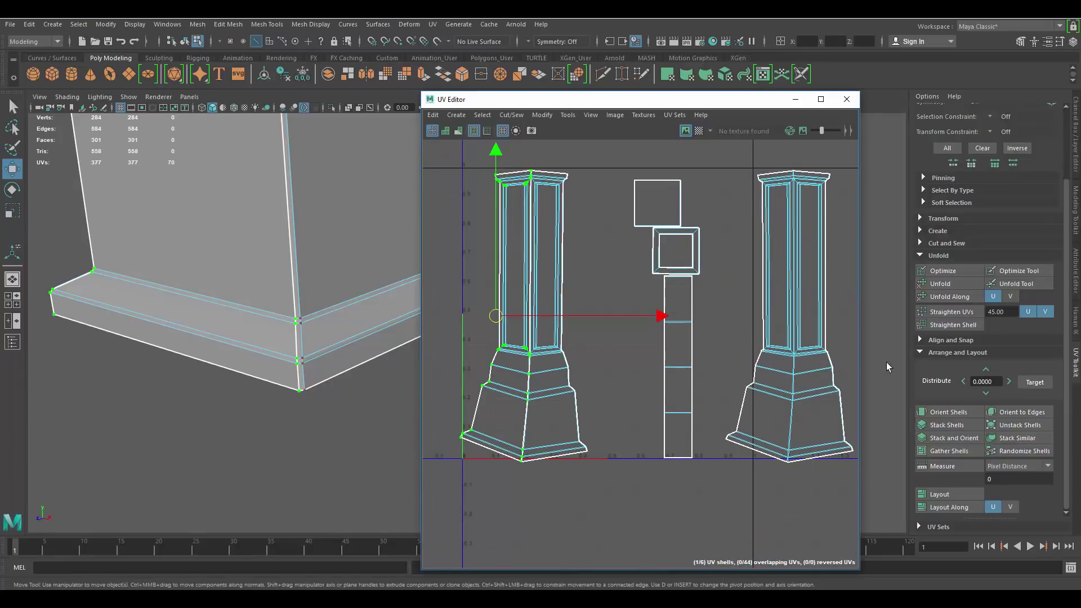
{"action": "left_click", "coordinate": [943, 284]}
{"action": "left_click", "coordinate": [559, 250]}
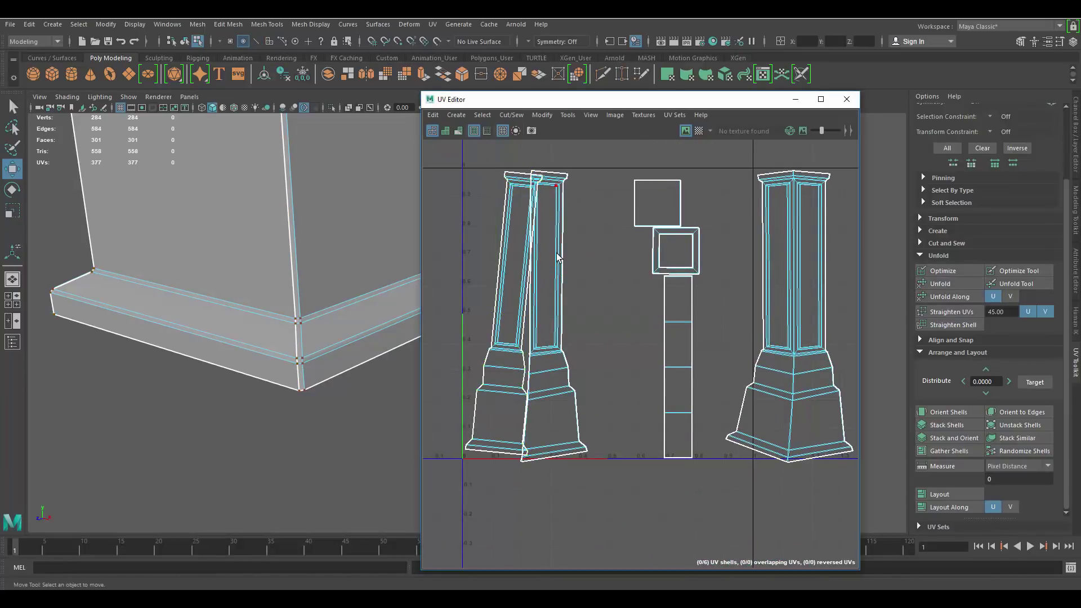
{"action": "left_click", "coordinate": [558, 256]}
{"action": "key", "text": "g"}
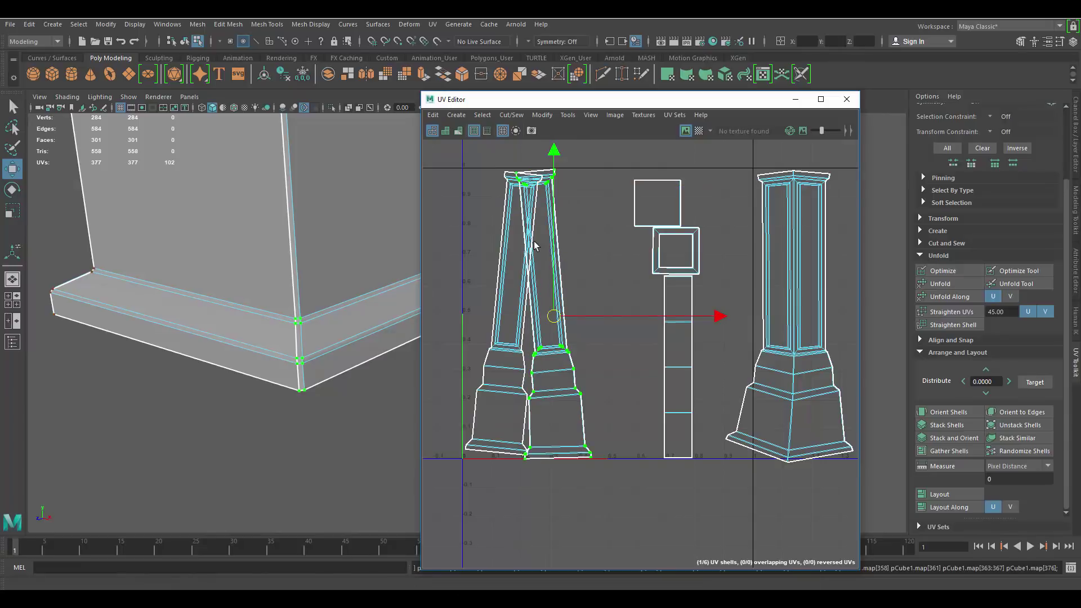
{"action": "left_click", "coordinate": [515, 242], "text": "shift"}
{"action": "left_click", "coordinate": [949, 413]}
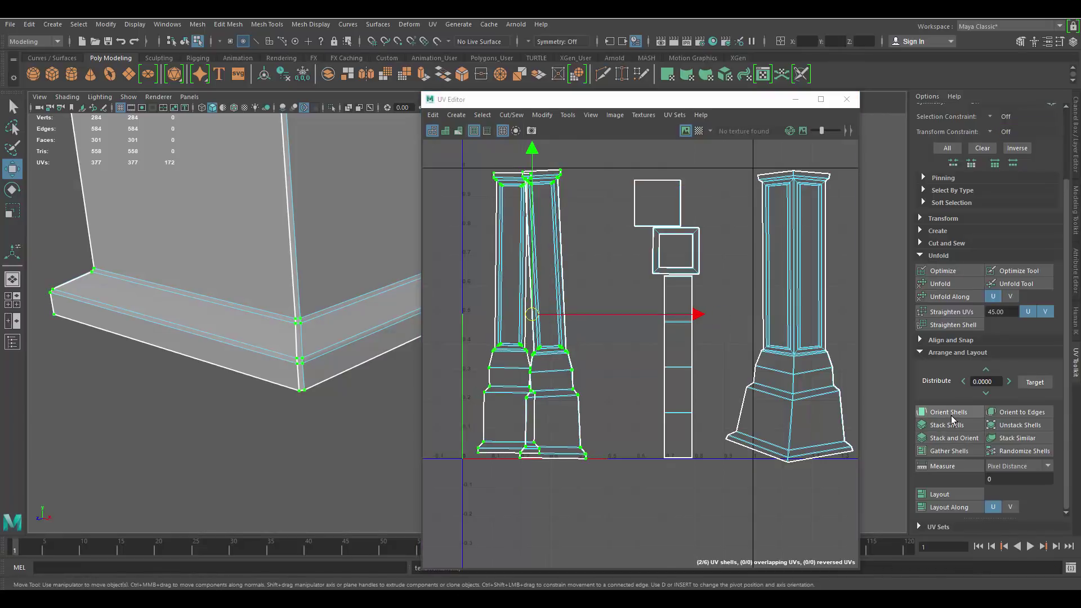
Step: Examine the checker pattern on the column's sides for distortion while orbiting around the shaft and base
{"action": "left_click", "coordinate": [608, 360]}
{"action": "scroll", "coordinate": [255, 209], "scroll_direction": "down", "scroll_amount": 4}
{"action": "middle_click_drag", "start_coordinate": [254, 211], "coordinate": [181, 439], "text": "alt"}
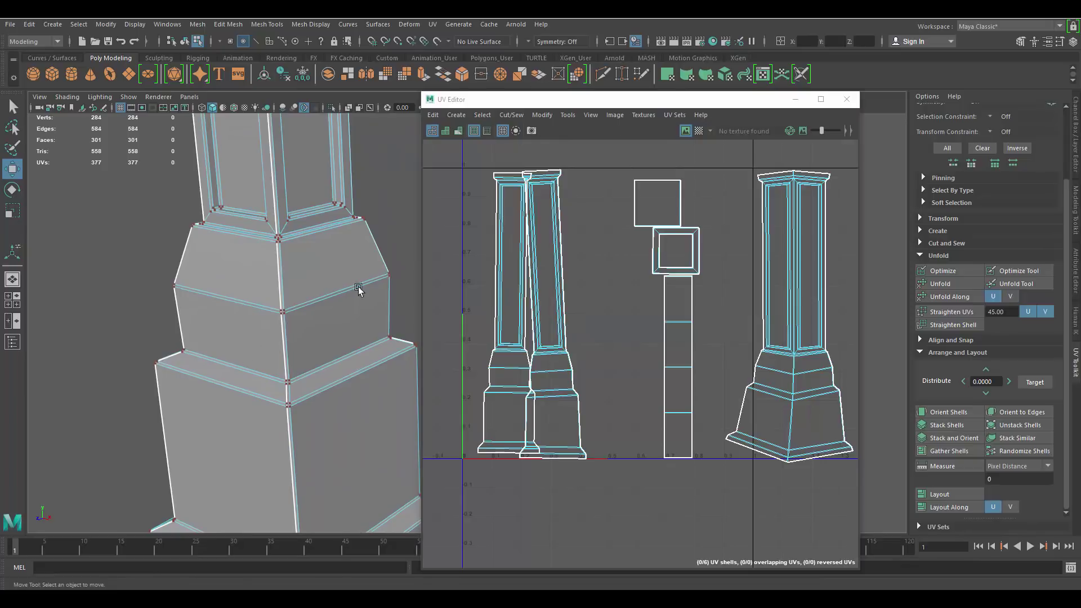
{"action": "left_click", "coordinate": [698, 130]}
{"action": "left_click_drag", "start_coordinate": [248, 294], "coordinate": [332, 294], "text": "alt"}
{"action": "middle_click_drag", "start_coordinate": [332, 294], "coordinate": [269, 282], "text": "alt"}
{"action": "left_click_drag", "start_coordinate": [269, 282], "coordinate": [346, 272], "text": "alt"}
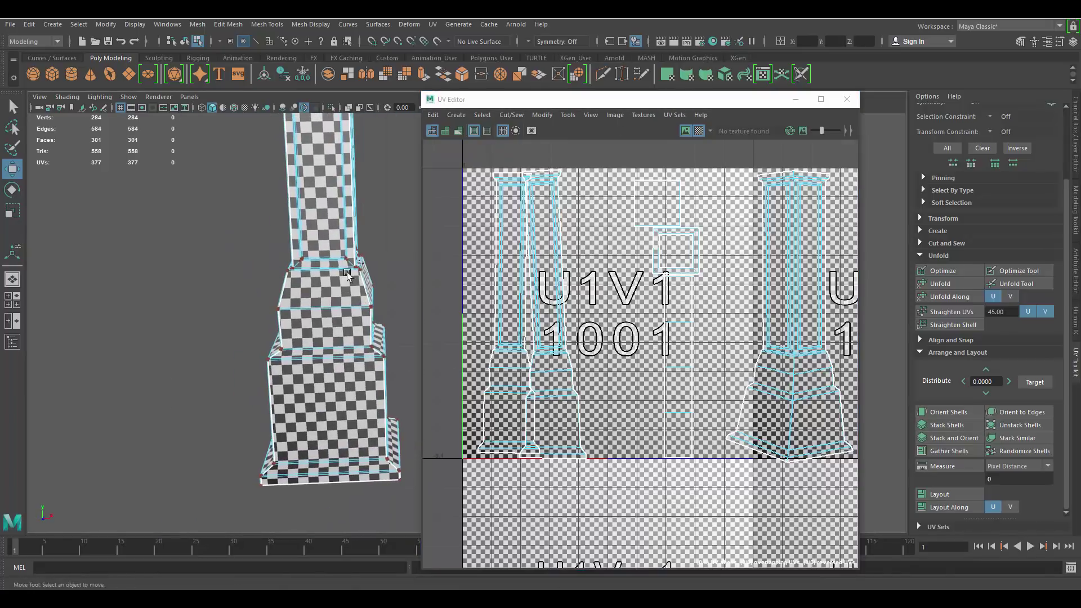
{"action": "middle_click_drag", "start_coordinate": [346, 272], "coordinate": [349, 309], "text": "alt"}
{"action": "left_click_drag", "start_coordinate": [349, 308], "coordinate": [370, 425], "text": "alt"}
{"action": "middle_click_drag", "start_coordinate": [575, 229], "coordinate": [613, 262], "text": "alt"}
{"action": "left_click", "coordinate": [701, 134]}
Step: Move the tilted single-side column shell sideways so it no longer overlaps the neighbouring column shell
{"action": "scroll", "coordinate": [563, 263], "scroll_direction": "up", "scroll_amount": 2}
{"action": "left_click", "coordinate": [612, 278]}
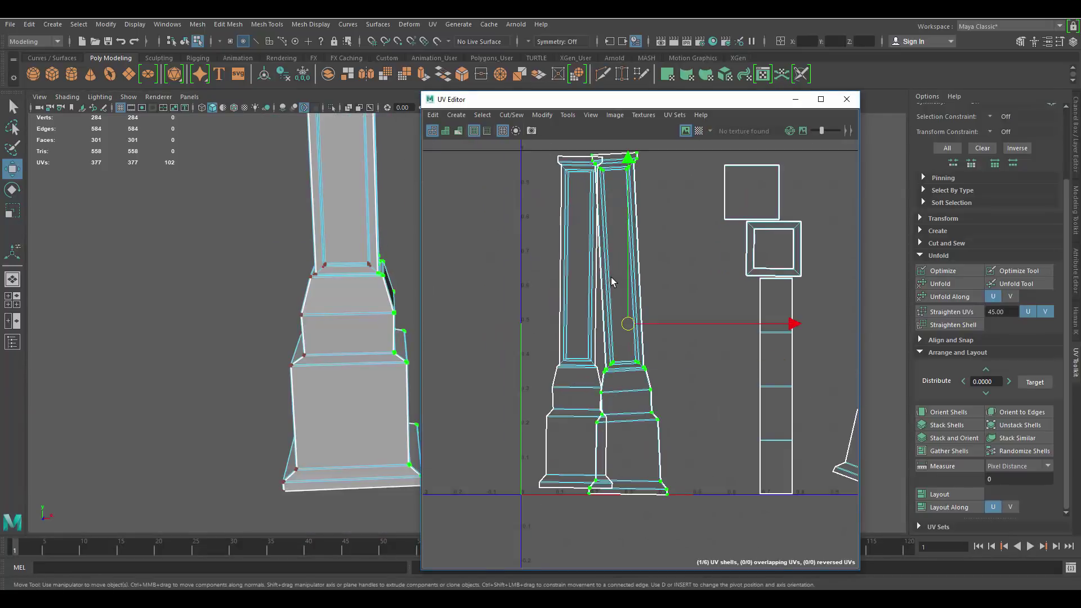
{"action": "left_click_drag", "start_coordinate": [652, 325], "coordinate": [692, 325]}
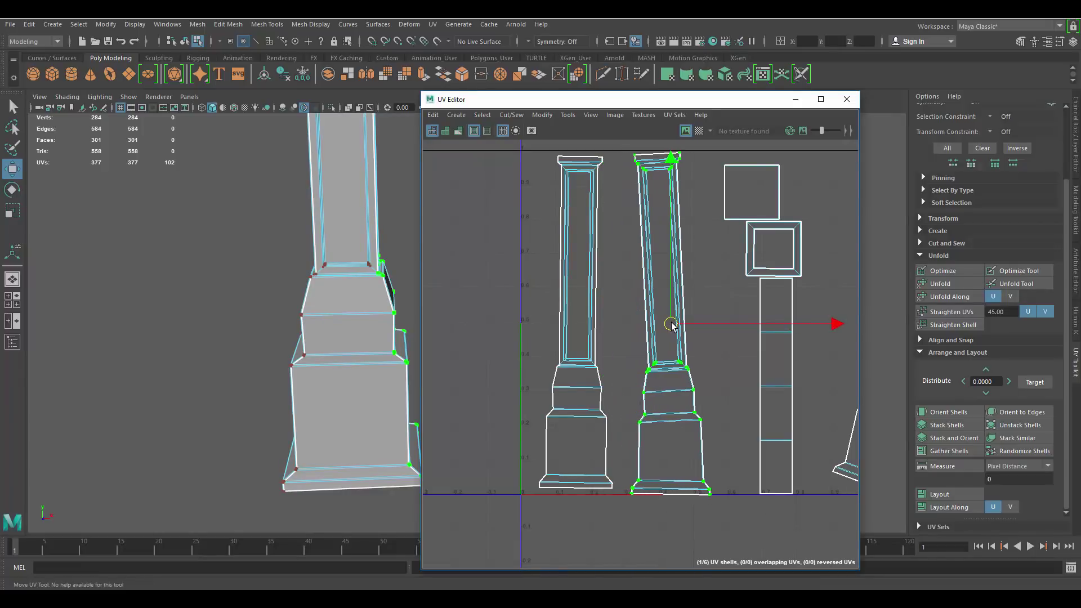
Step: Try to straighten all UVs of the tilted column shell in U and V at 45.00
{"action": "middle_click_drag", "start_coordinate": [656, 304], "coordinate": [644, 309], "text": "alt"}
{"action": "left_click", "coordinate": [952, 312]}
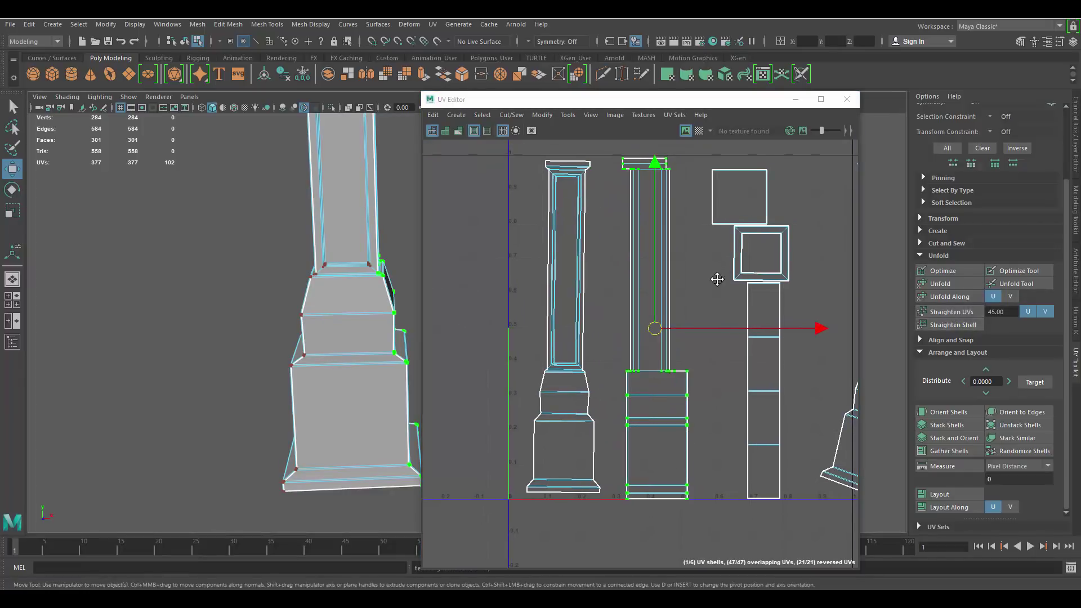
{"action": "key", "text": "ctrl+z"}
{"action": "left_click", "coordinate": [708, 289]}
Step: Try to straighten only the UVs of the top moulding on the tilted column shell
{"action": "scroll", "coordinate": [648, 237], "scroll_direction": "up", "scroll_amount": 4}
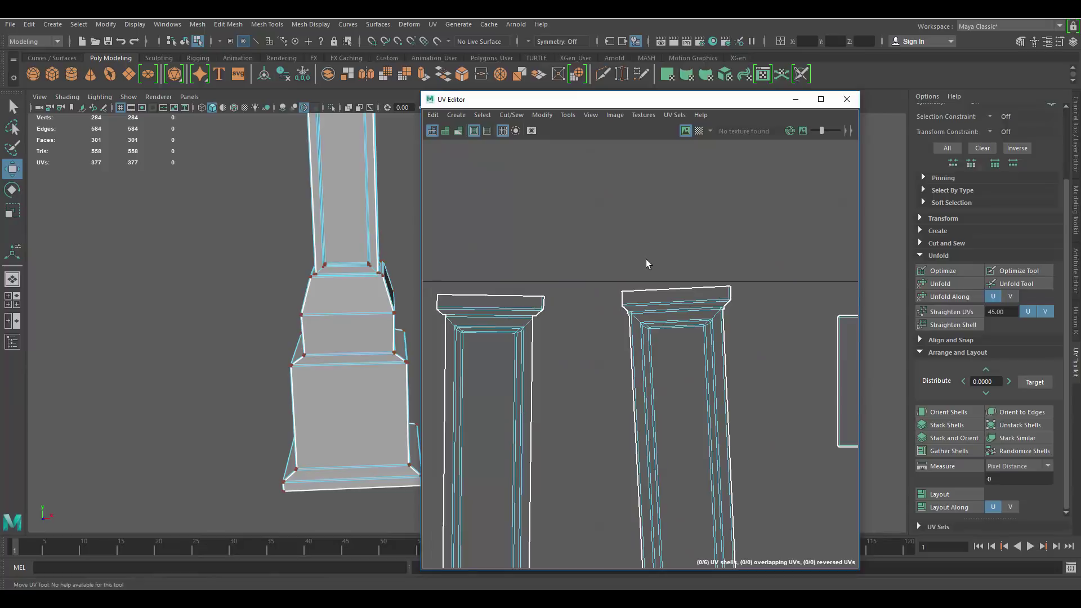
{"action": "scroll", "coordinate": [647, 264], "scroll_direction": "up", "scroll_amount": 3}
{"action": "left_click_drag", "start_coordinate": [822, 303], "coordinate": [822, 301]}
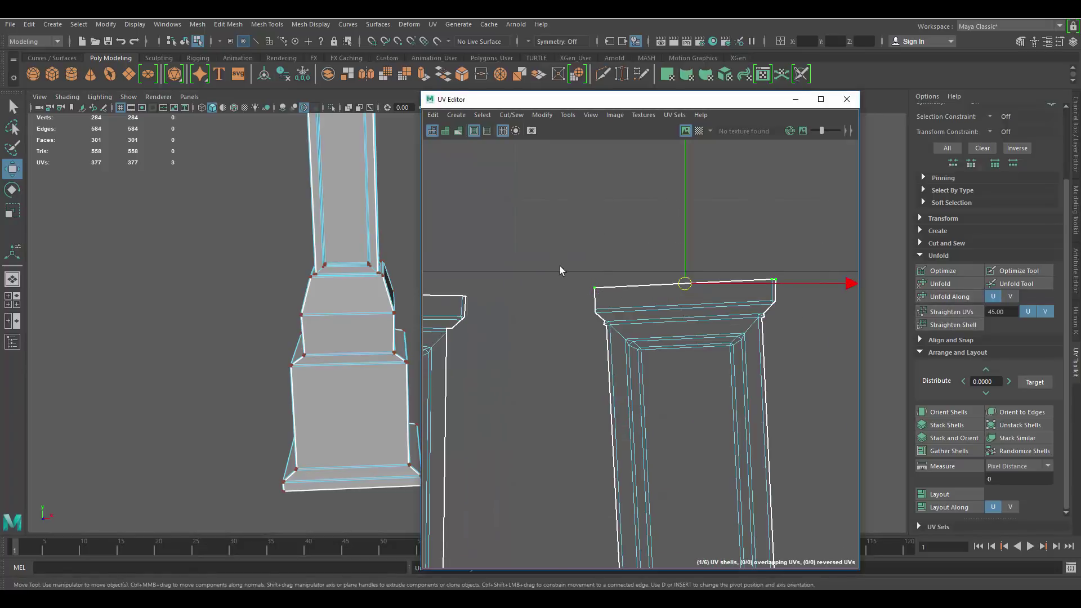
{"action": "left_click_drag", "start_coordinate": [559, 261], "coordinate": [818, 322]}
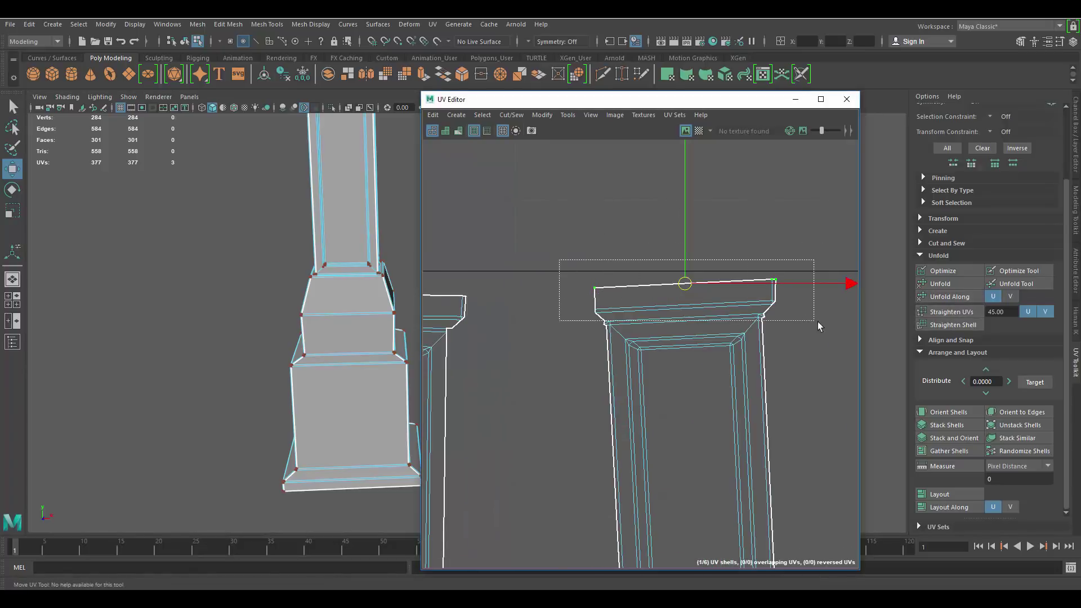
{"action": "left_click", "coordinate": [955, 316]}
{"action": "left_click", "coordinate": [565, 274]}
{"action": "scroll", "coordinate": [618, 274], "scroll_direction": "down", "scroll_amount": 3}
{"action": "middle_click_drag", "start_coordinate": [668, 380], "coordinate": [624, 194], "text": "alt"}
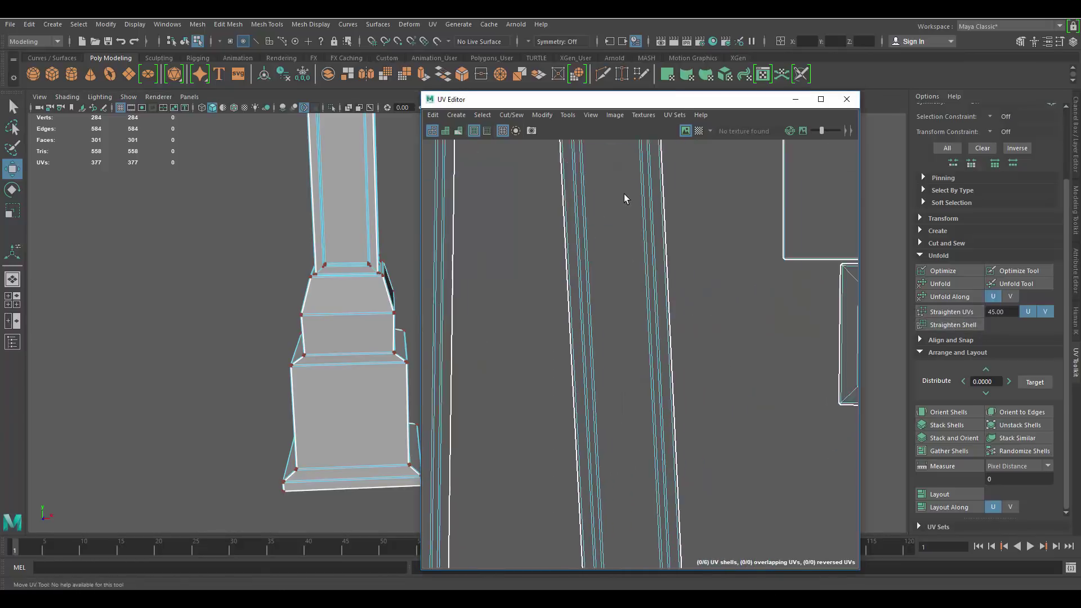
{"action": "scroll", "coordinate": [624, 195], "scroll_direction": "down", "scroll_amount": 6}
{"action": "middle_click_drag", "start_coordinate": [642, 258], "coordinate": [649, 280], "text": "alt"}
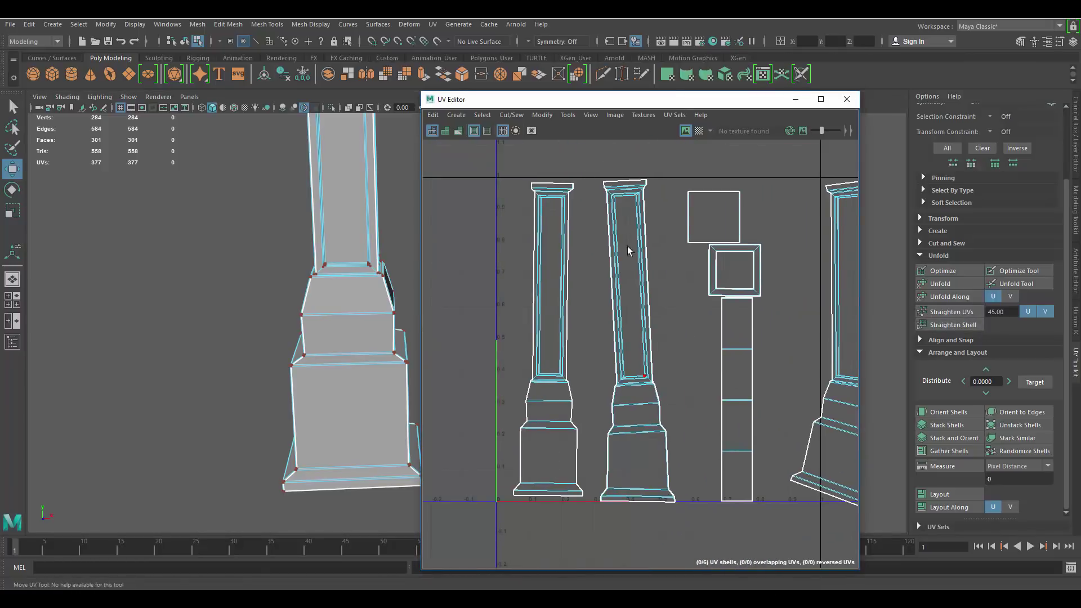
Step: Rotate the shaft and moulding UVs of the tilted column shell upright and shift them sideways to sit centred over the base
{"action": "left_click_drag", "start_coordinate": [678, 401], "coordinate": [680, 405]}
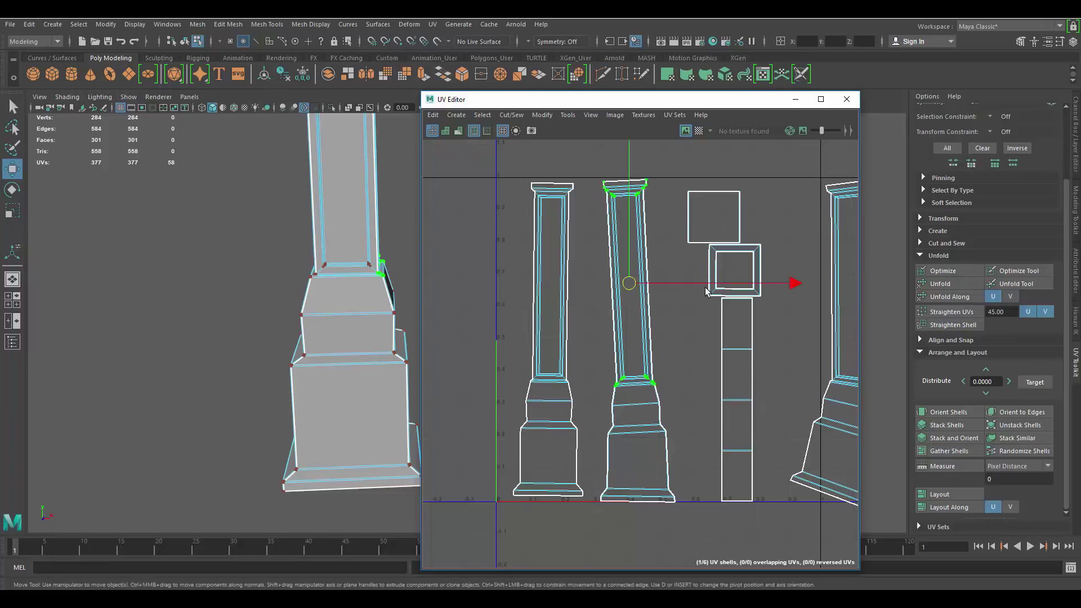
{"action": "scroll", "coordinate": [711, 288], "scroll_direction": "up", "scroll_amount": 1}
{"action": "key", "text": "e"}
{"action": "key", "text": "w"}
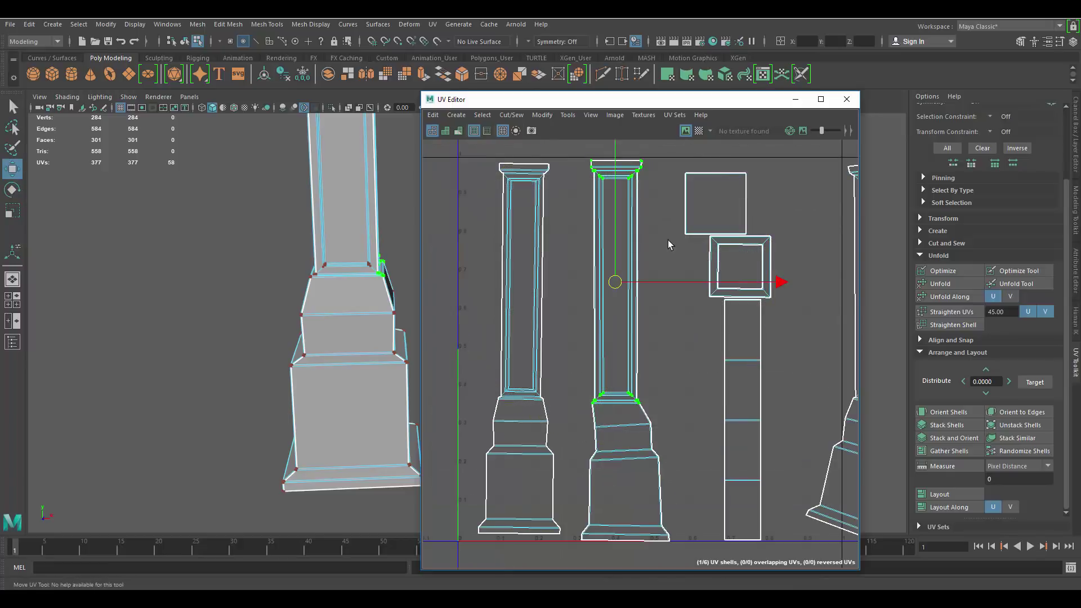
{"action": "left_click_drag", "start_coordinate": [659, 283], "coordinate": [668, 282]}
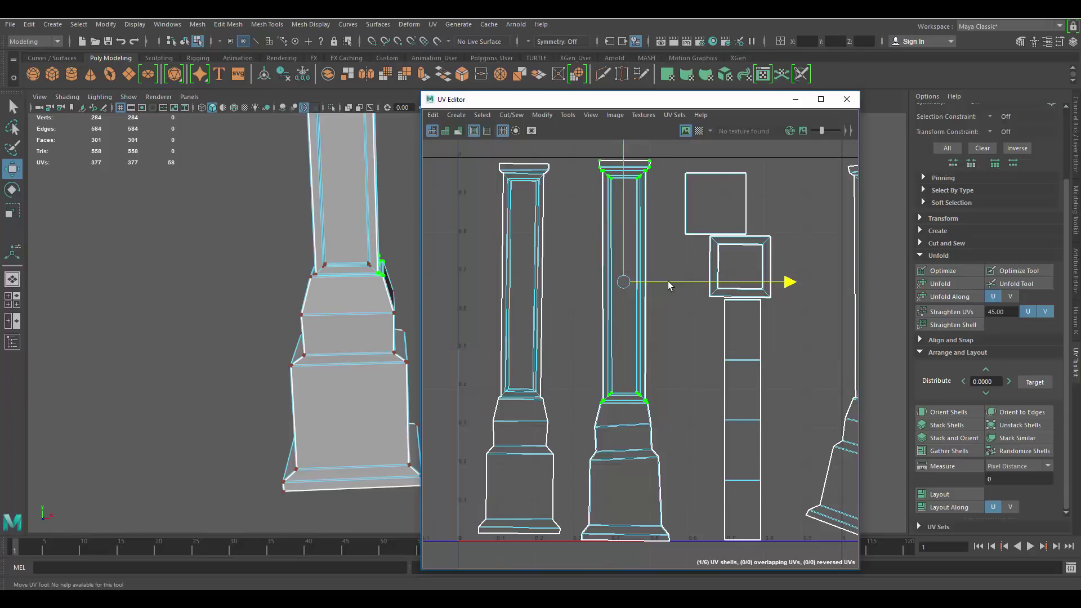
{"action": "left_click", "coordinate": [614, 306]}
Step: Select all the UV shells and run an automatic Layout to pack them into the 0 to 1 tile
{"action": "scroll", "coordinate": [647, 335], "scroll_direction": "down", "scroll_amount": 1}
{"action": "middle_click_drag", "start_coordinate": [647, 335], "coordinate": [566, 353], "text": "alt"}
{"action": "scroll", "coordinate": [671, 271], "scroll_direction": "down", "scroll_amount": 1}
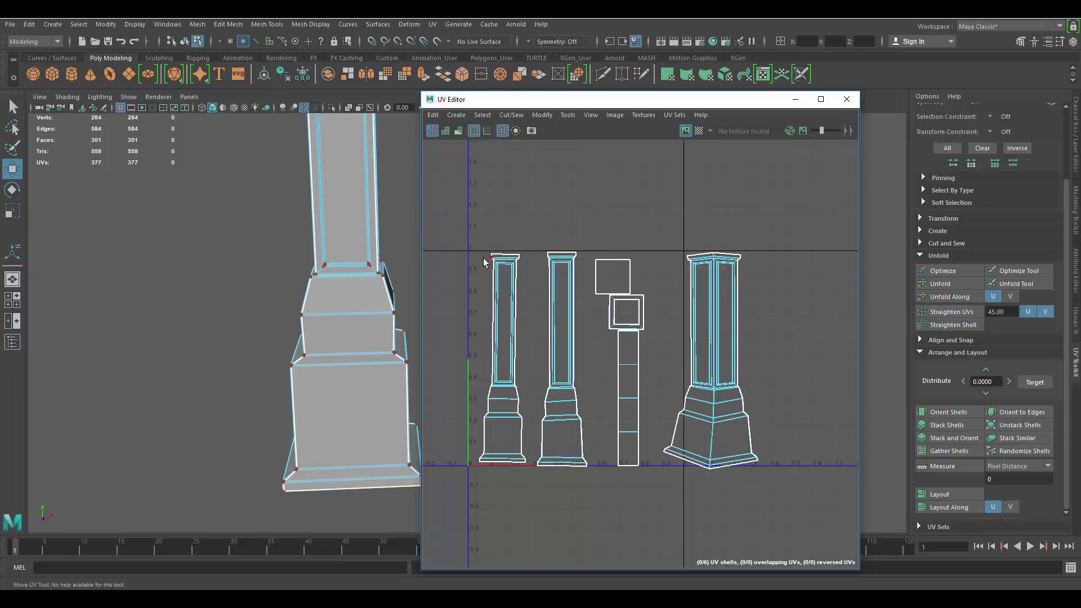
{"action": "left_click_drag", "start_coordinate": [856, 543], "coordinate": [856, 542]}
{"action": "key", "text": "w"}
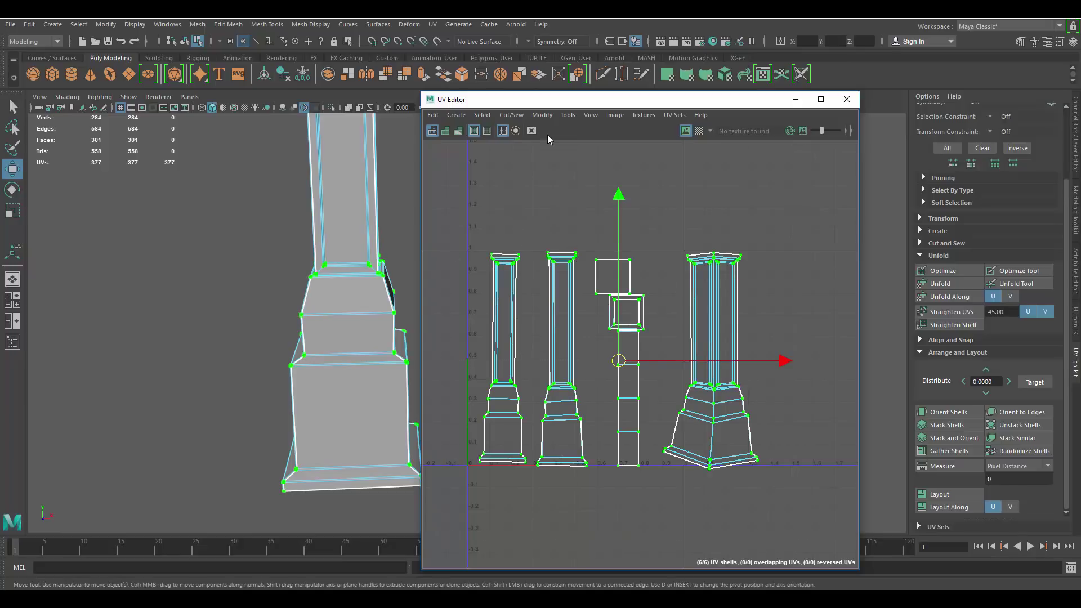
{"action": "left_click", "coordinate": [543, 115]}
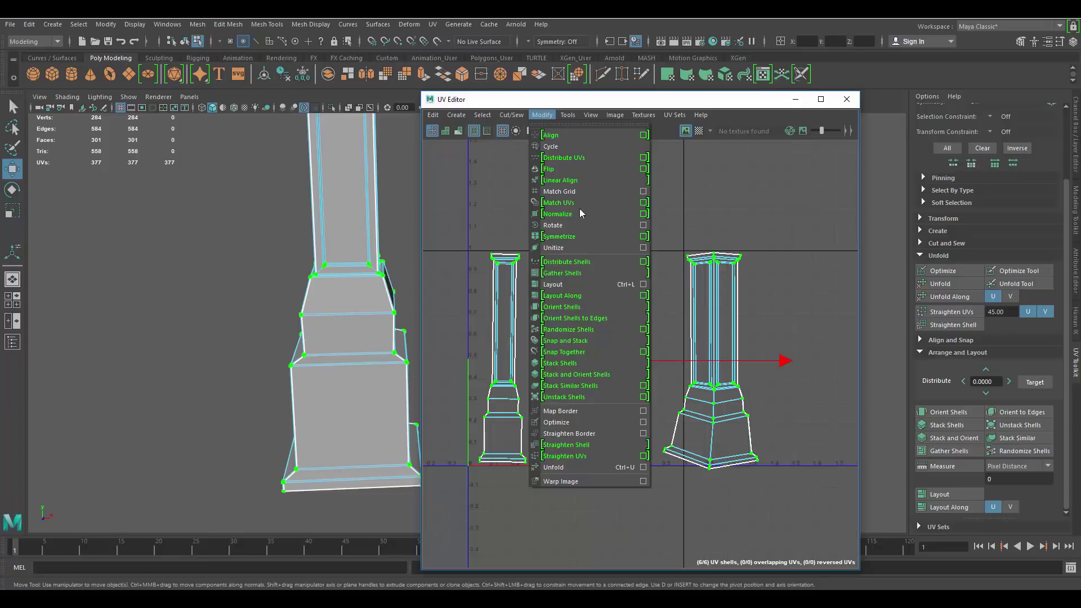
{"action": "left_click", "coordinate": [588, 284]}
{"action": "scroll", "coordinate": [597, 208], "scroll_direction": "up", "scroll_amount": 3}
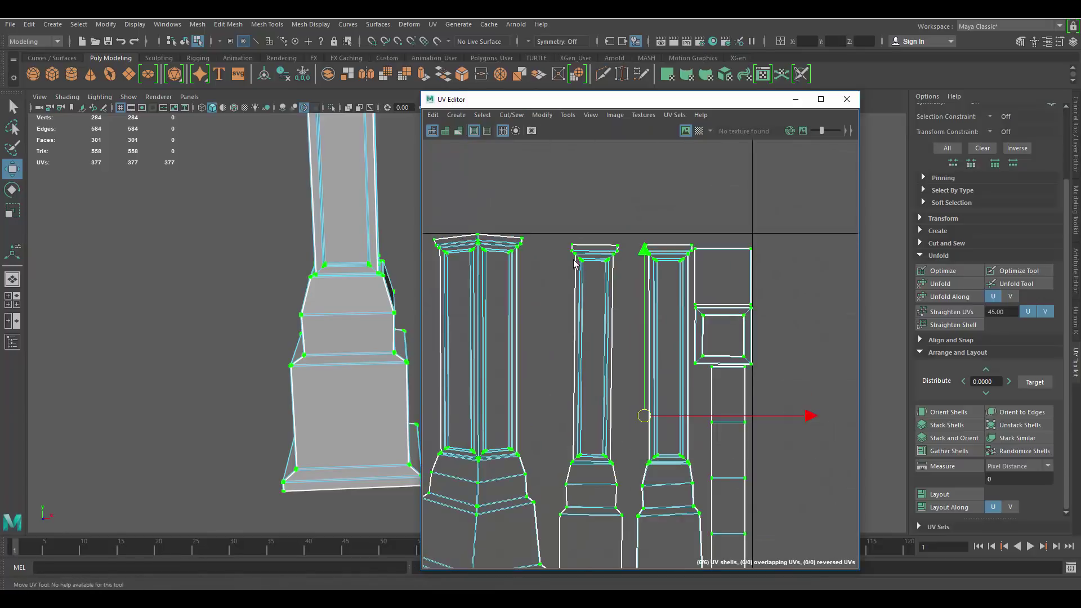
{"action": "scroll", "coordinate": [597, 208], "scroll_direction": "down", "scroll_amount": 3}
{"action": "left_click", "coordinate": [584, 201]}
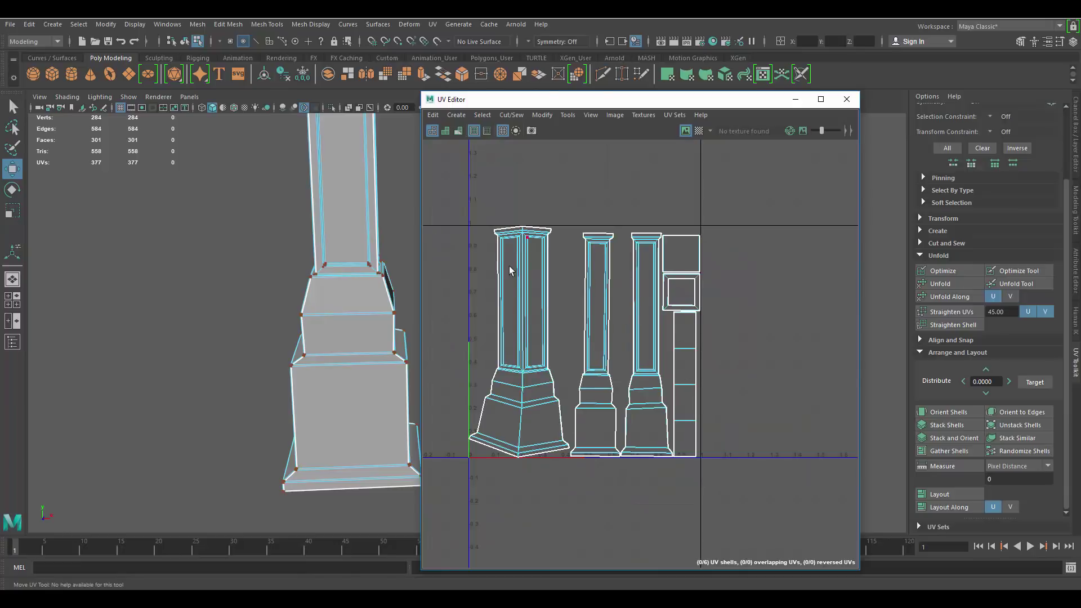
Step: Examine the packed UV layout with the checker map toggled on and off over the shells and the column
{"action": "left_click", "coordinate": [697, 133]}
{"action": "left_click", "coordinate": [697, 133]}
{"action": "left_click", "coordinate": [697, 134]}
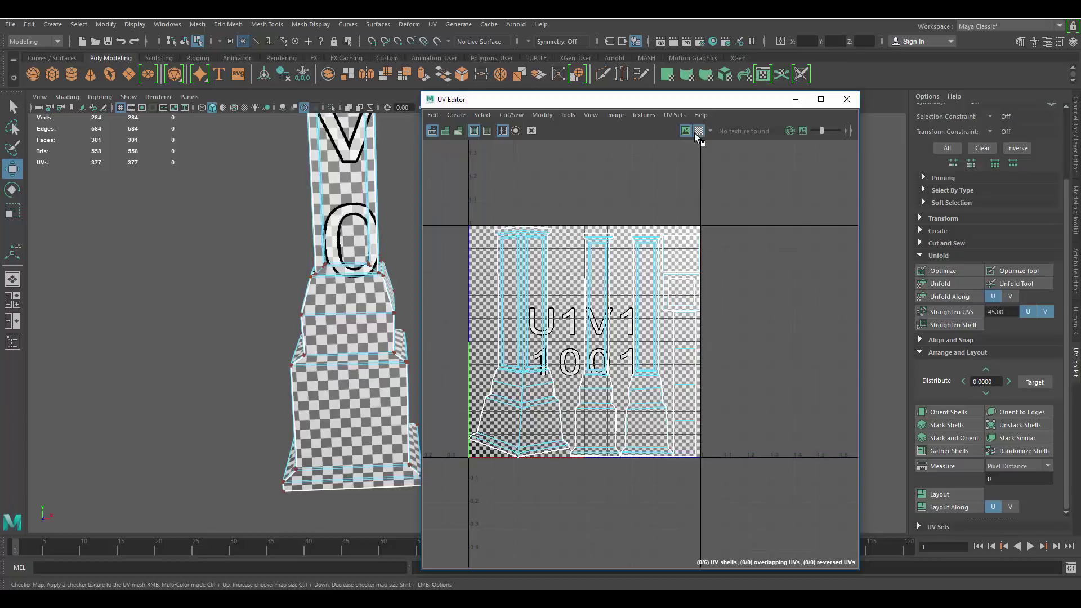
{"action": "left_click", "coordinate": [698, 131]}
{"action": "scroll", "coordinate": [567, 188], "scroll_direction": "down", "scroll_amount": 5}
{"action": "scroll", "coordinate": [641, 224], "scroll_direction": "up", "scroll_amount": 6}
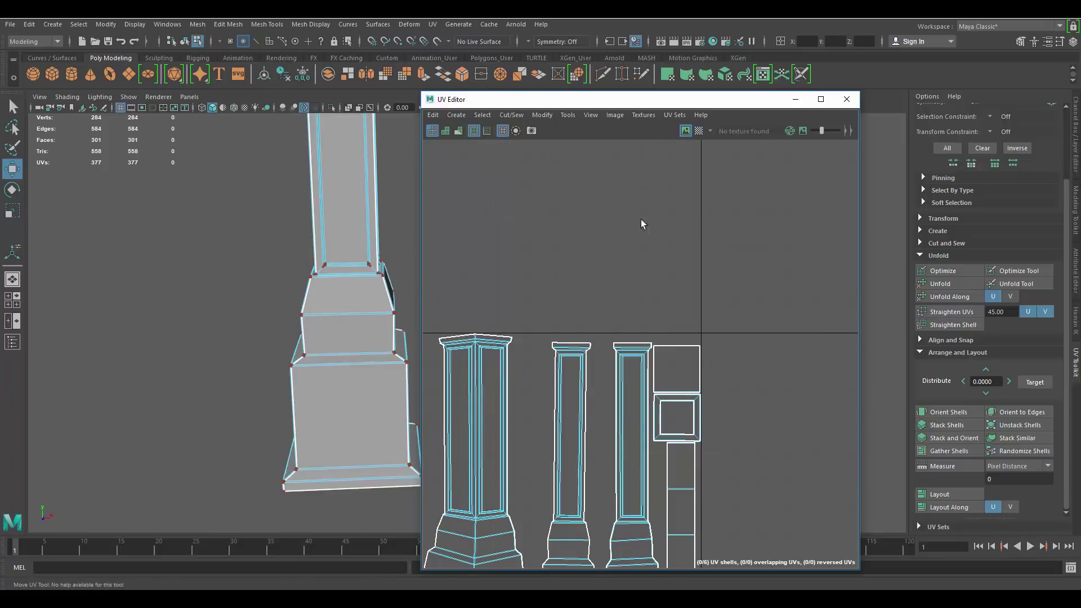
{"action": "scroll", "coordinate": [539, 359], "scroll_direction": "down", "scroll_amount": 2}
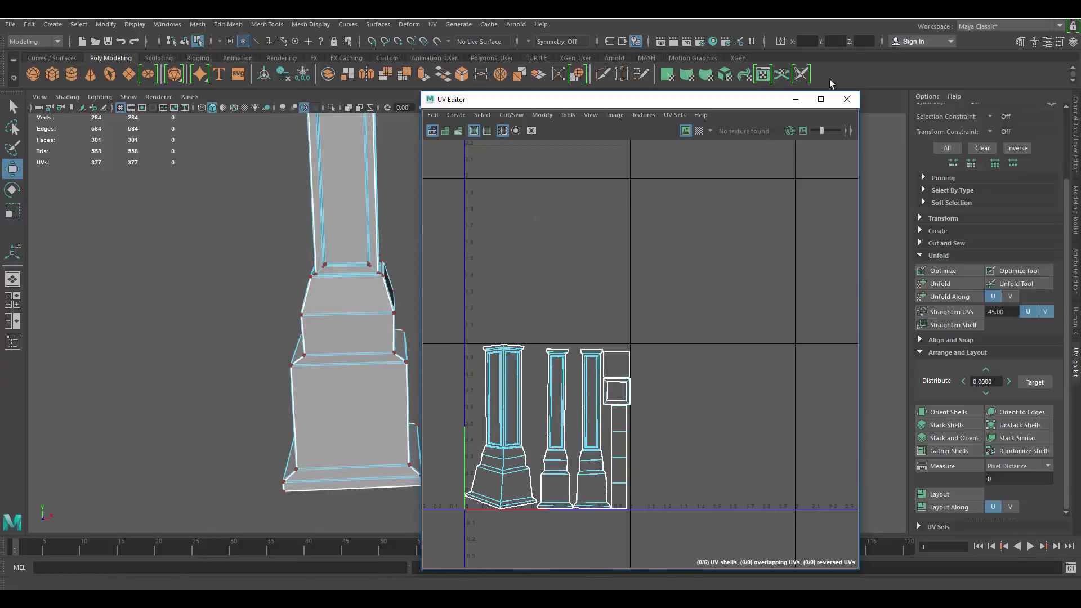
Step: Close the UV Editor, leave UV component selection and frame the whole column in the perspective view
{"action": "left_click", "coordinate": [844, 100]}
{"action": "right_click_drag", "start_coordinate": [350, 233], "coordinate": [567, 119]}
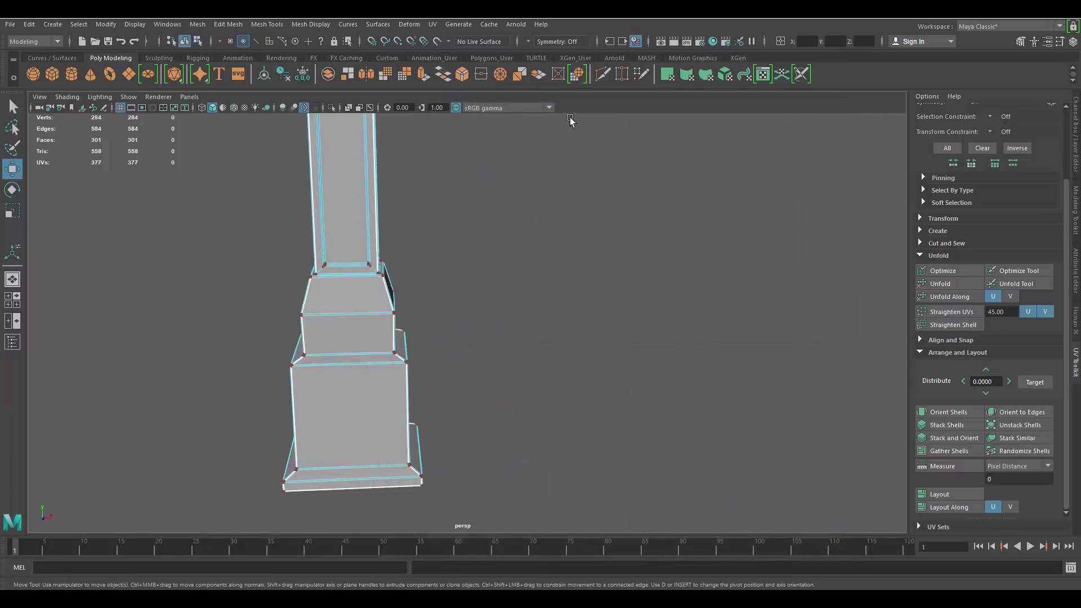
{"action": "scroll", "coordinate": [528, 218], "scroll_direction": "down", "scroll_amount": 5}
{"action": "left_click_drag", "start_coordinate": [516, 246], "coordinate": [538, 287], "text": "alt"}
{"action": "right_click_drag", "start_coordinate": [538, 288], "coordinate": [606, 283], "text": "alt"}
{"action": "left_click", "coordinate": [608, 284]}
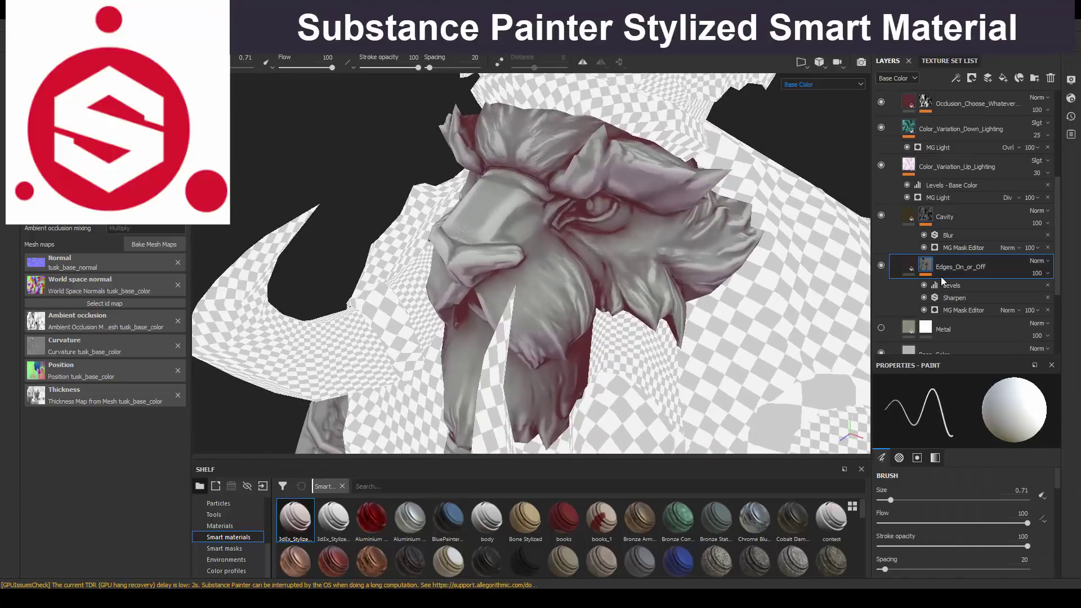
Step: In Substance Painter, add a Blur filter to the Edges_On_or_Off layer's mask and set its Blur Intensity to about 1.7
{"action": "left_click", "coordinate": [946, 282]}
{"action": "left_click_drag", "start_coordinate": [887, 446], "coordinate": [913, 447]}
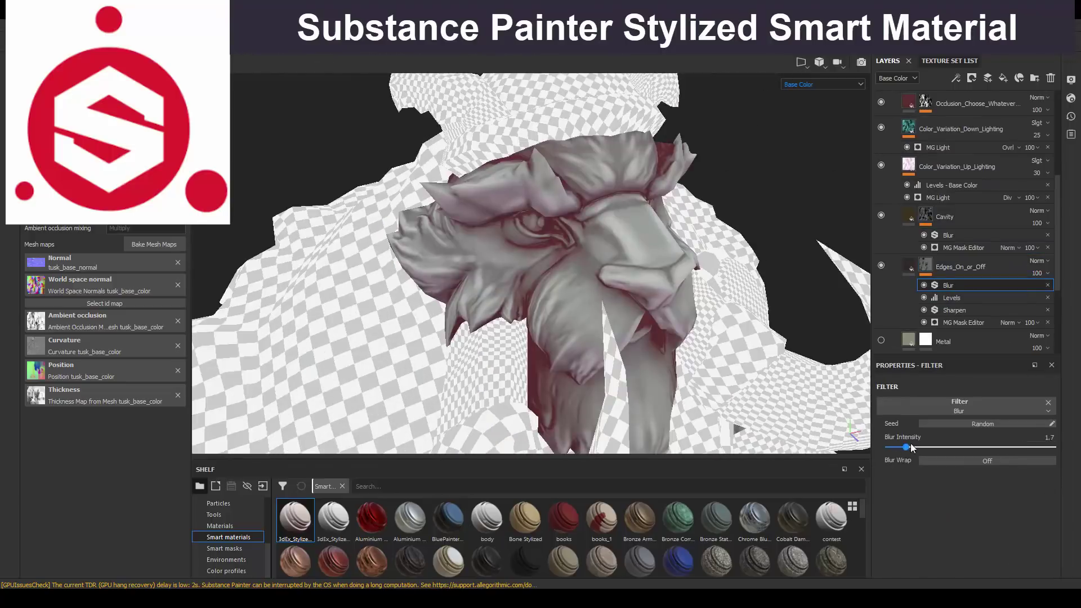